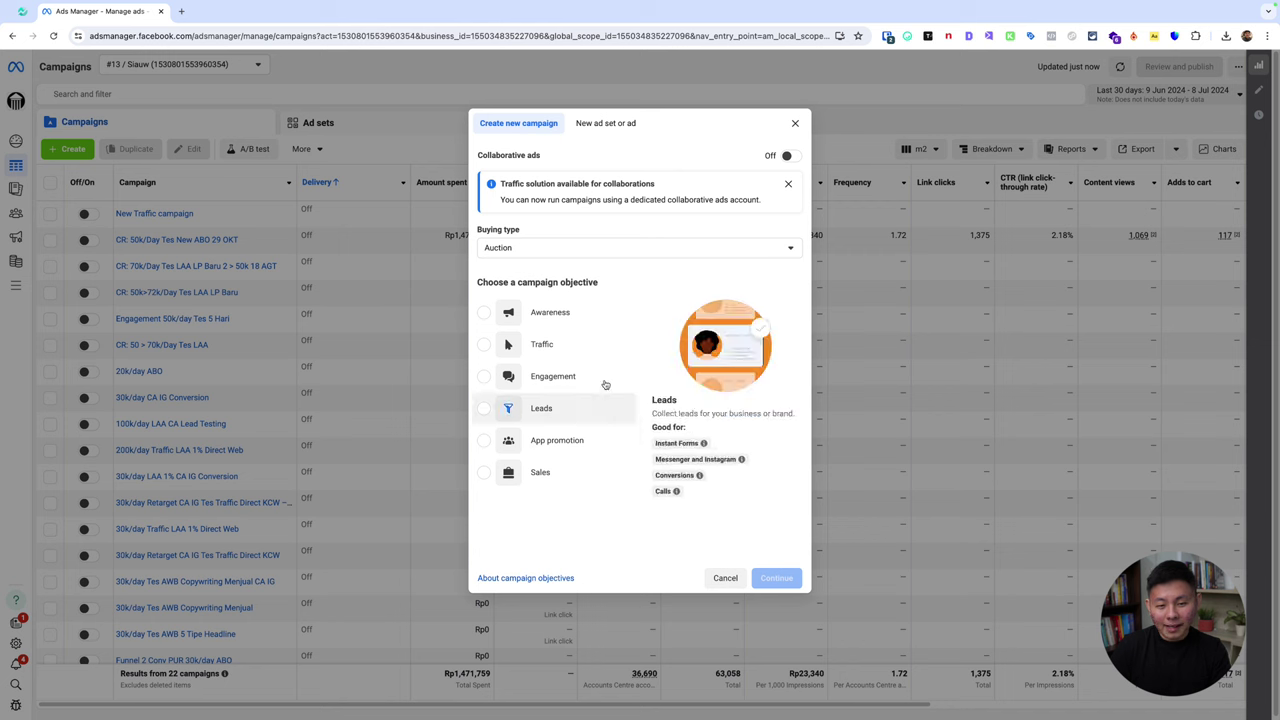
- Create a new campaign with the Traffic objective, using the manual traffic campaign setup
left_click(604, 352)
left_click(775, 582)
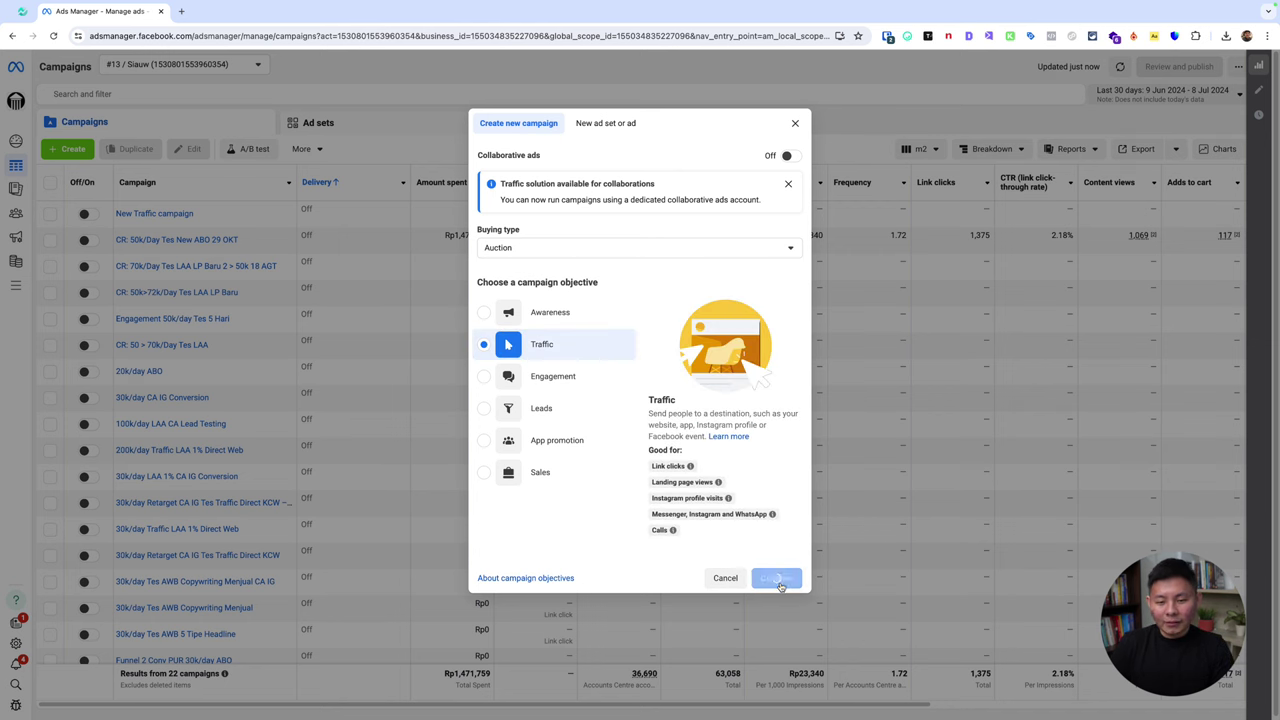
left_click(630, 389)
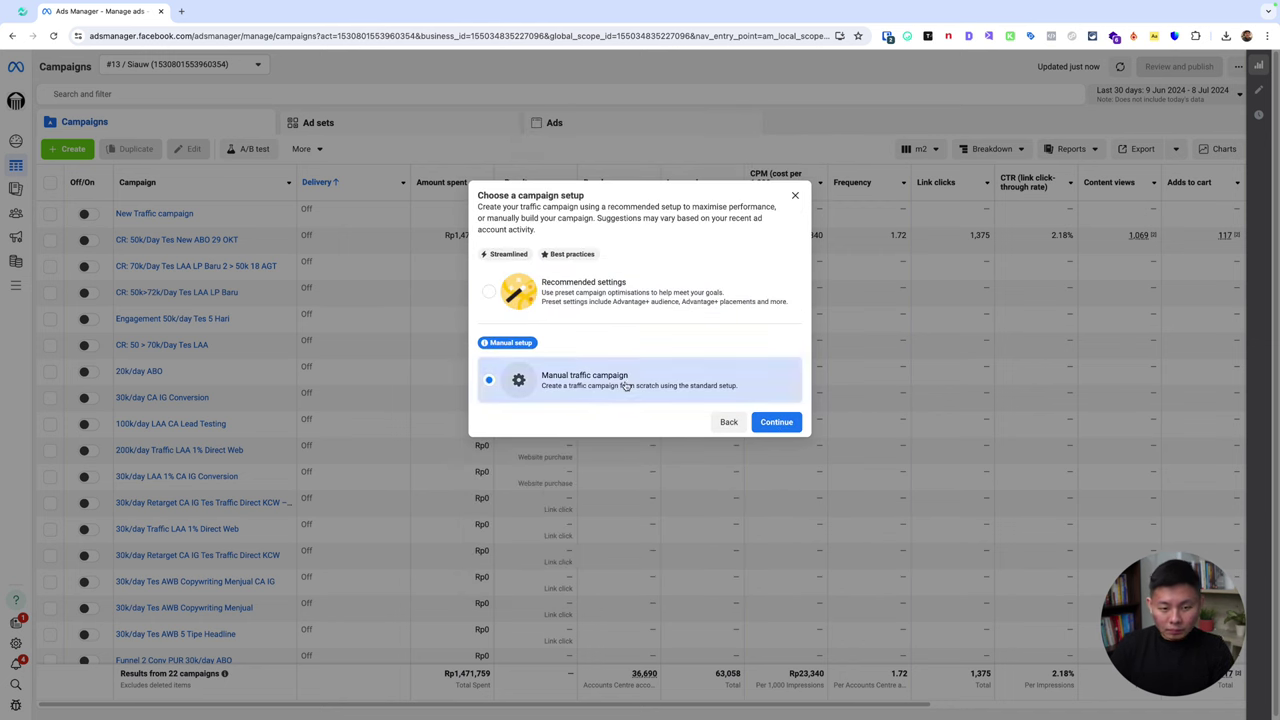
left_click(790, 423)
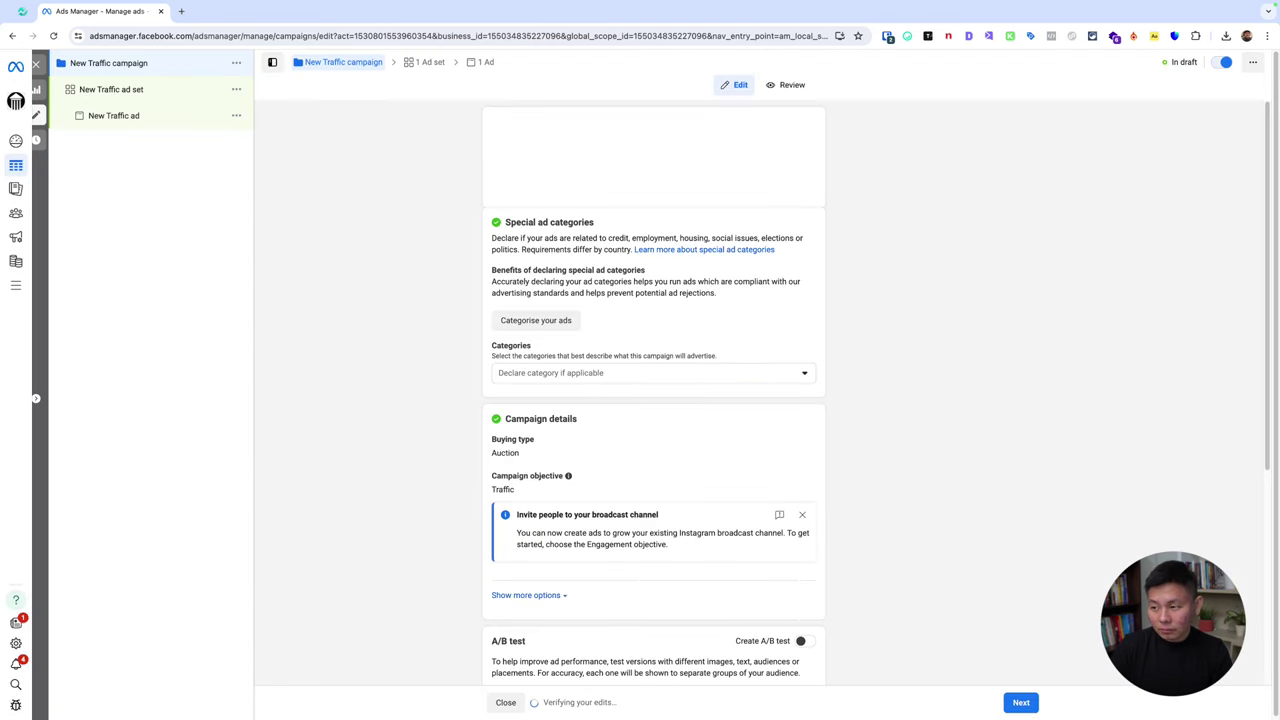
- Open the New Traffic ad set and set its conversion location to Website
scroll(428, 374, "down", 2)
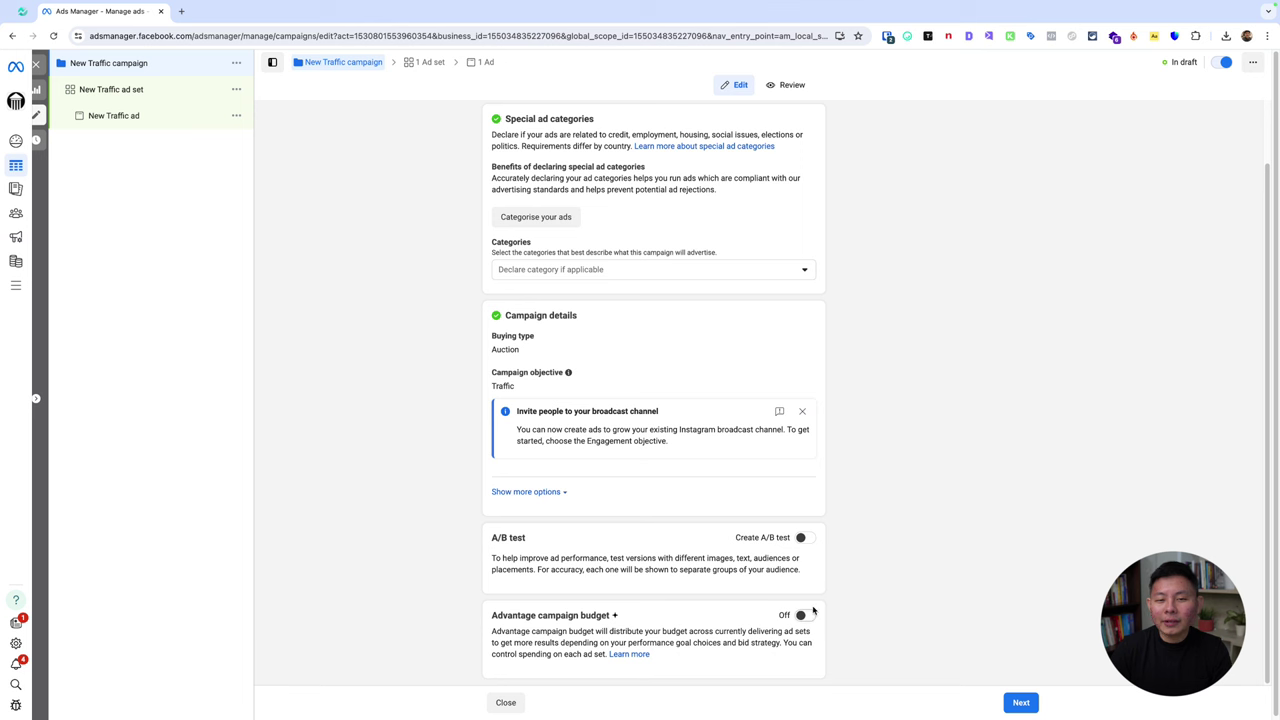
scroll(910, 421, "up", 2)
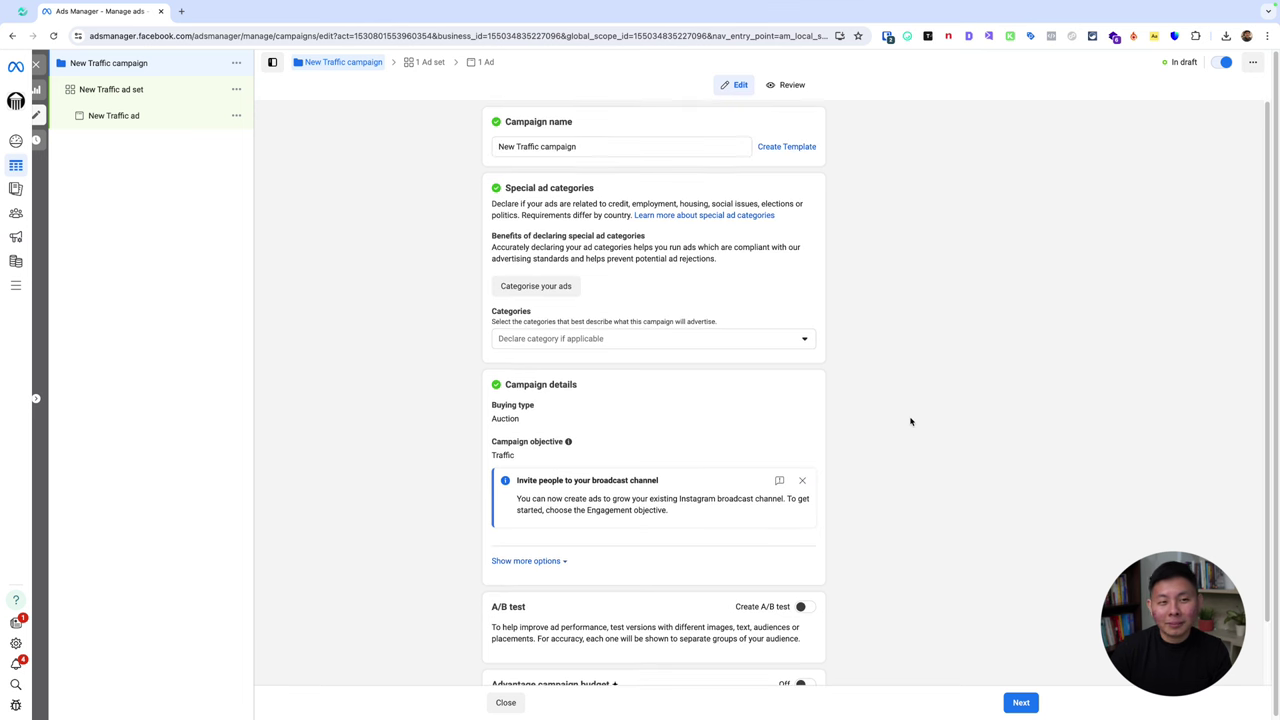
scroll(910, 421, "down", 2)
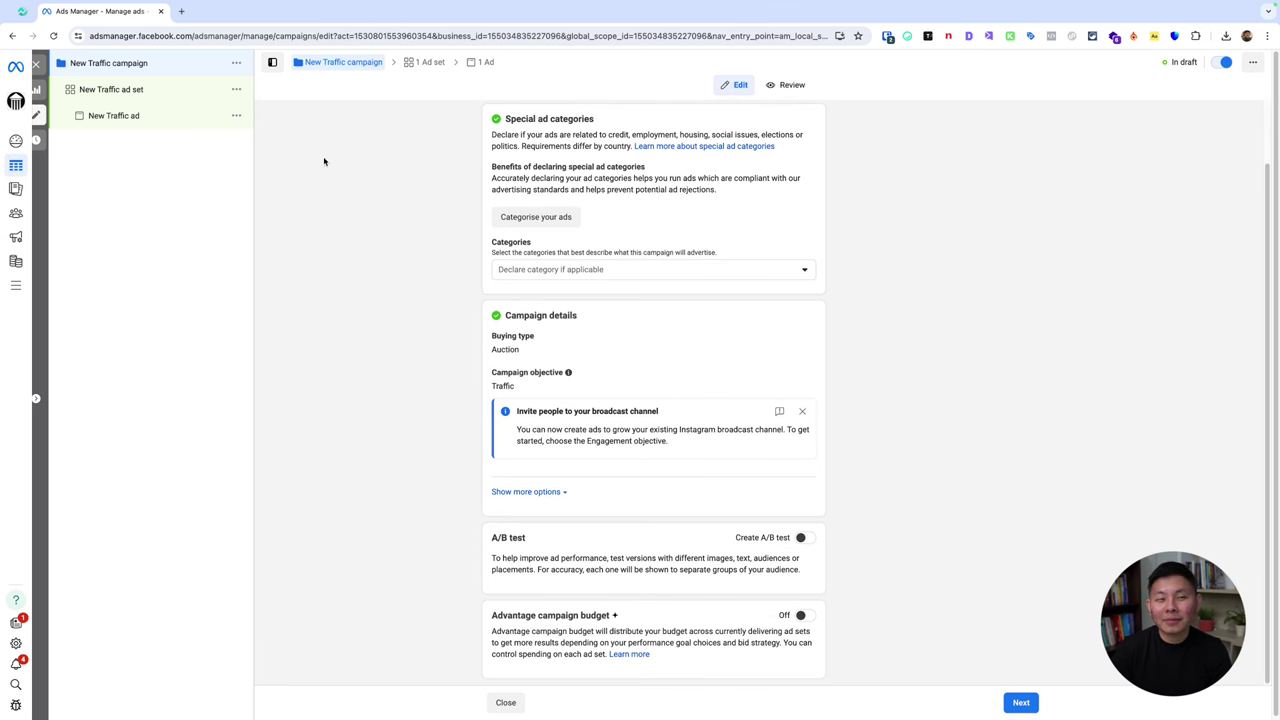
left_click(170, 90)
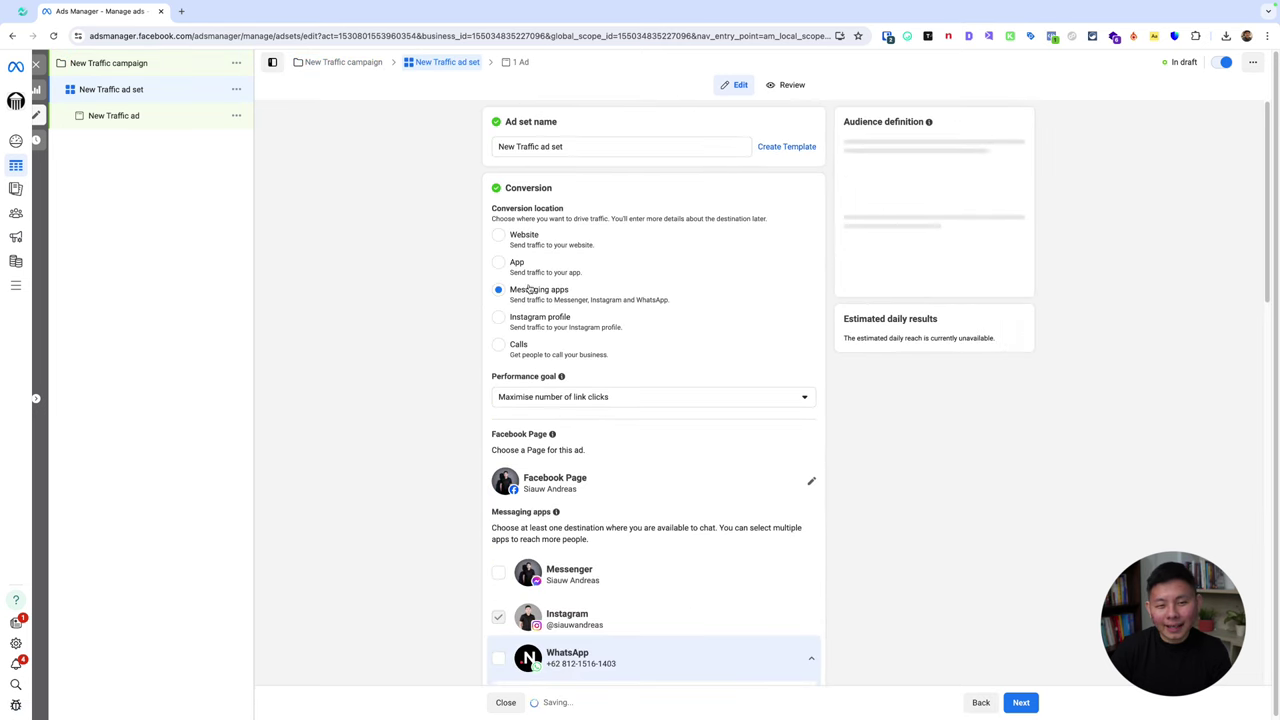
left_click(518, 246)
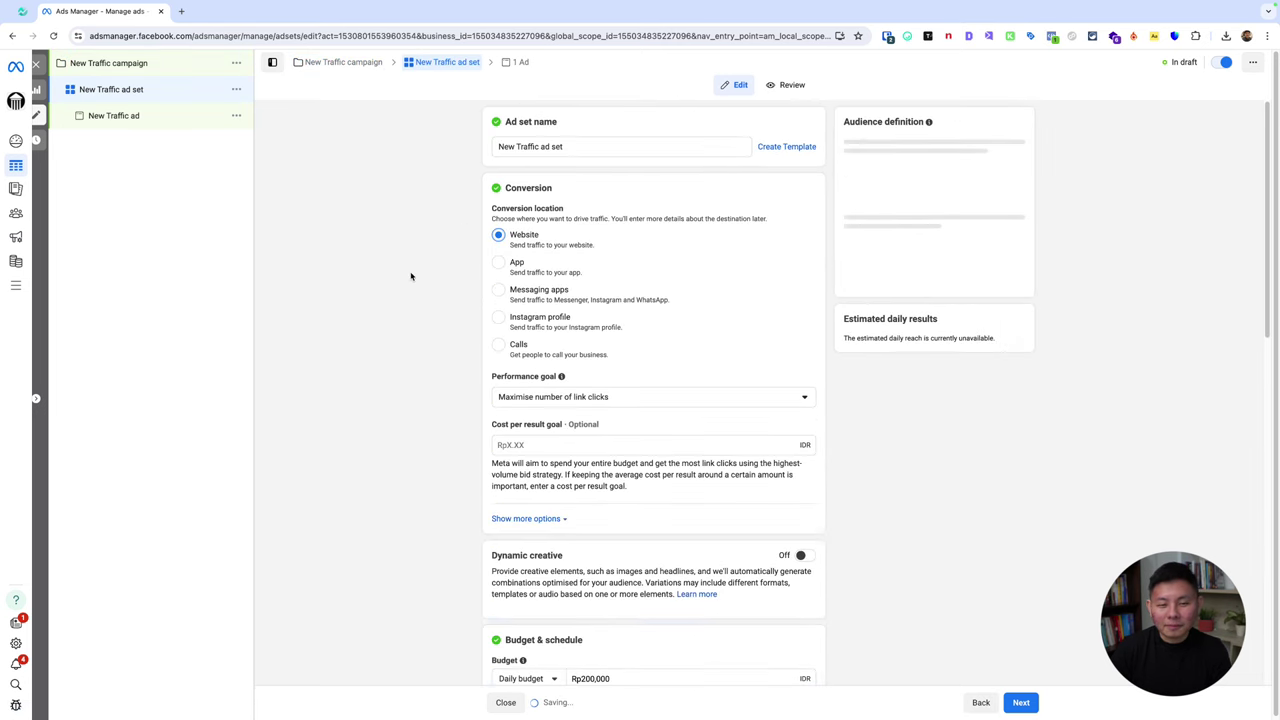
- Expand the optional audience suggestion of the Advantage+ audience and examine its targeting fields
scroll(410, 276, "down", 5)
scroll(410, 276, "down", 6)
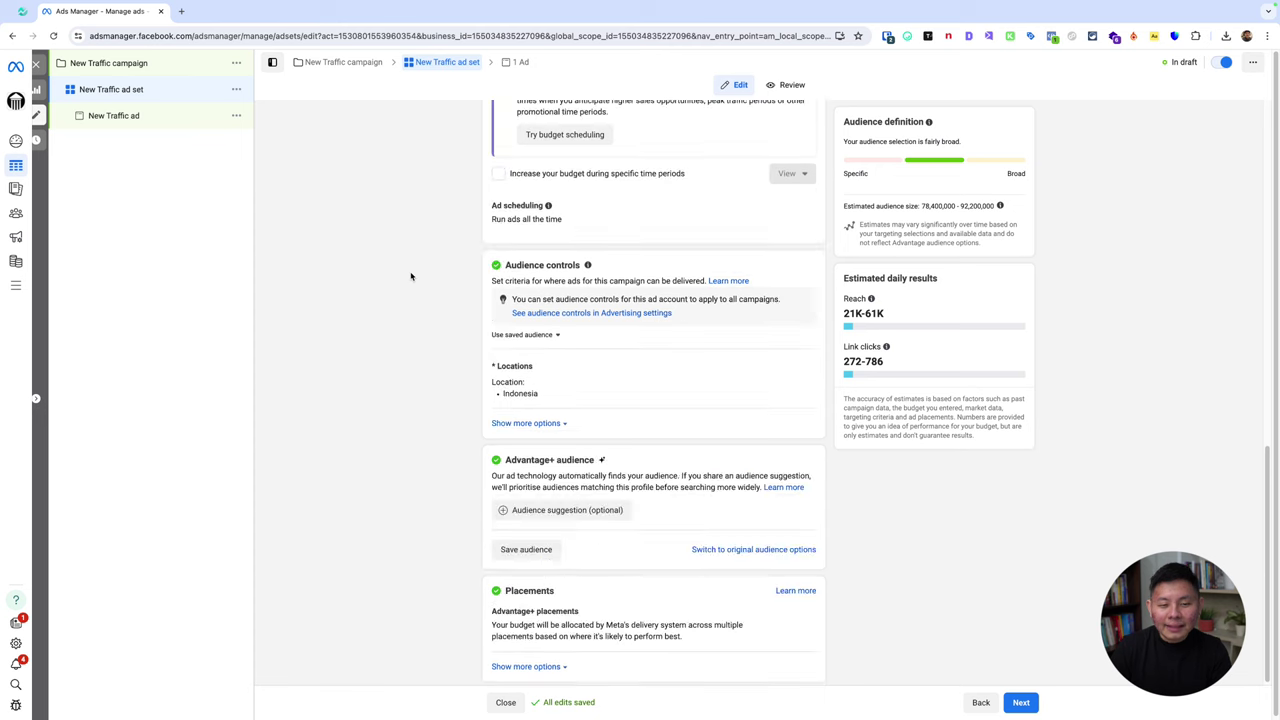
left_click(620, 519)
scroll(731, 424, "down", 2)
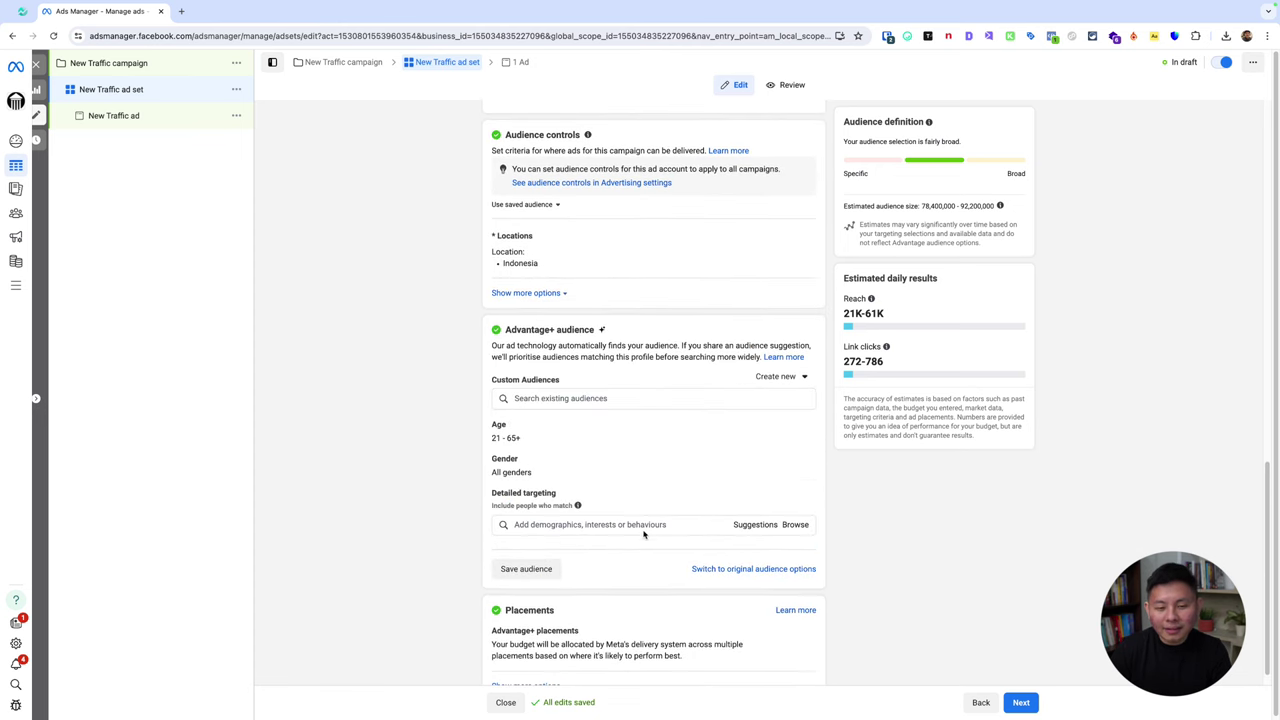
scroll(636, 520, "down", 1)
left_click(606, 501)
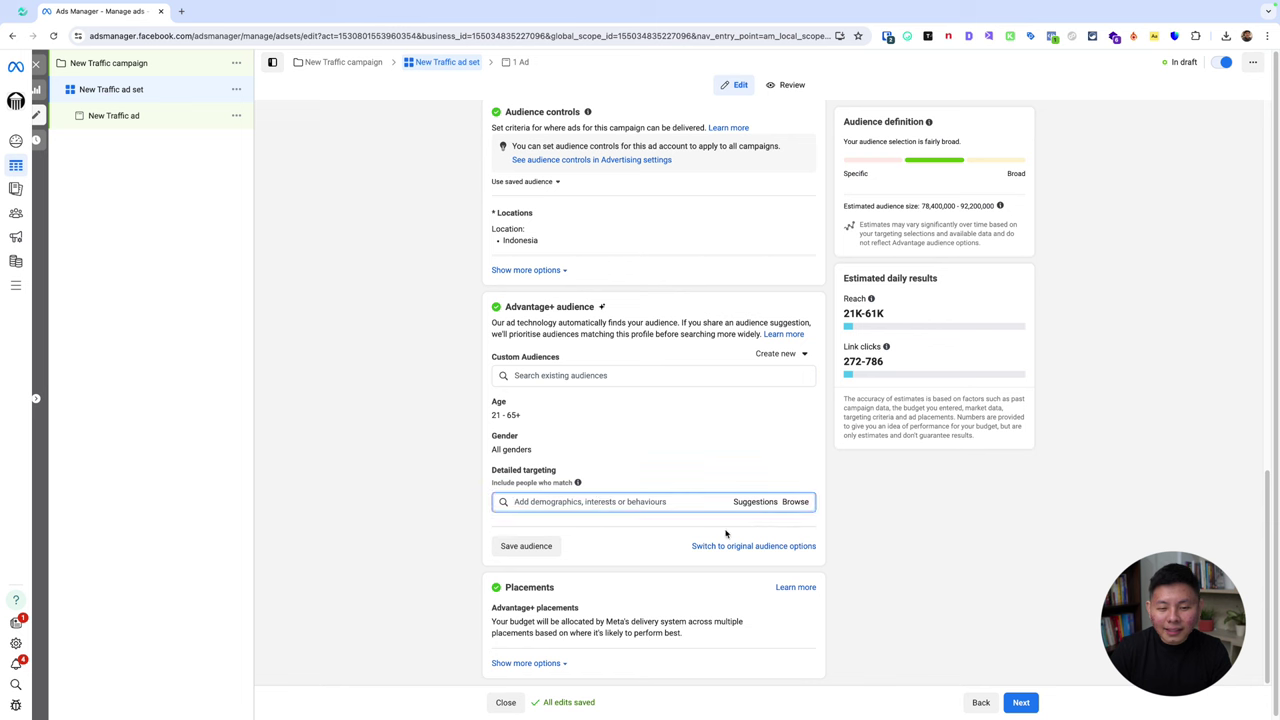
left_click(463, 470)
left_click_drag(506, 305, 658, 308)
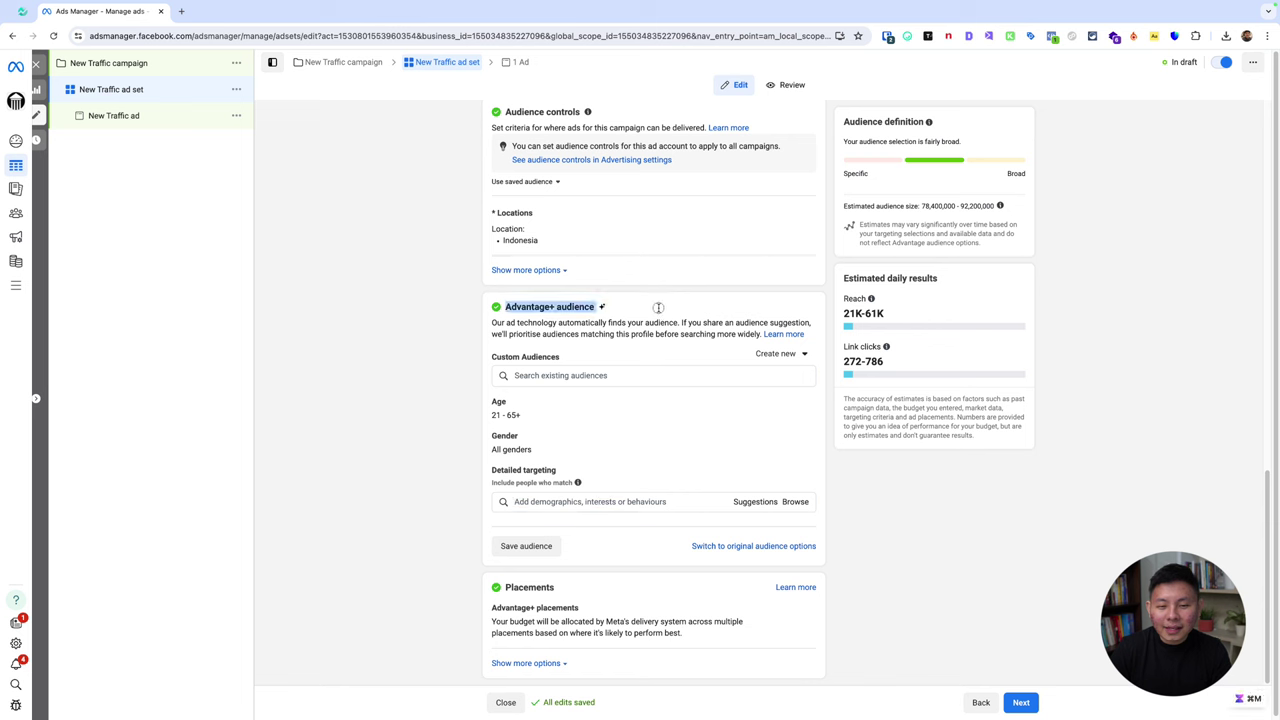
left_click(415, 345)
- Try the original audience options for the ad set, and return to the Advantage+ audience
left_click(754, 547)
left_click(646, 347)
scroll(650, 453, "down", 10)
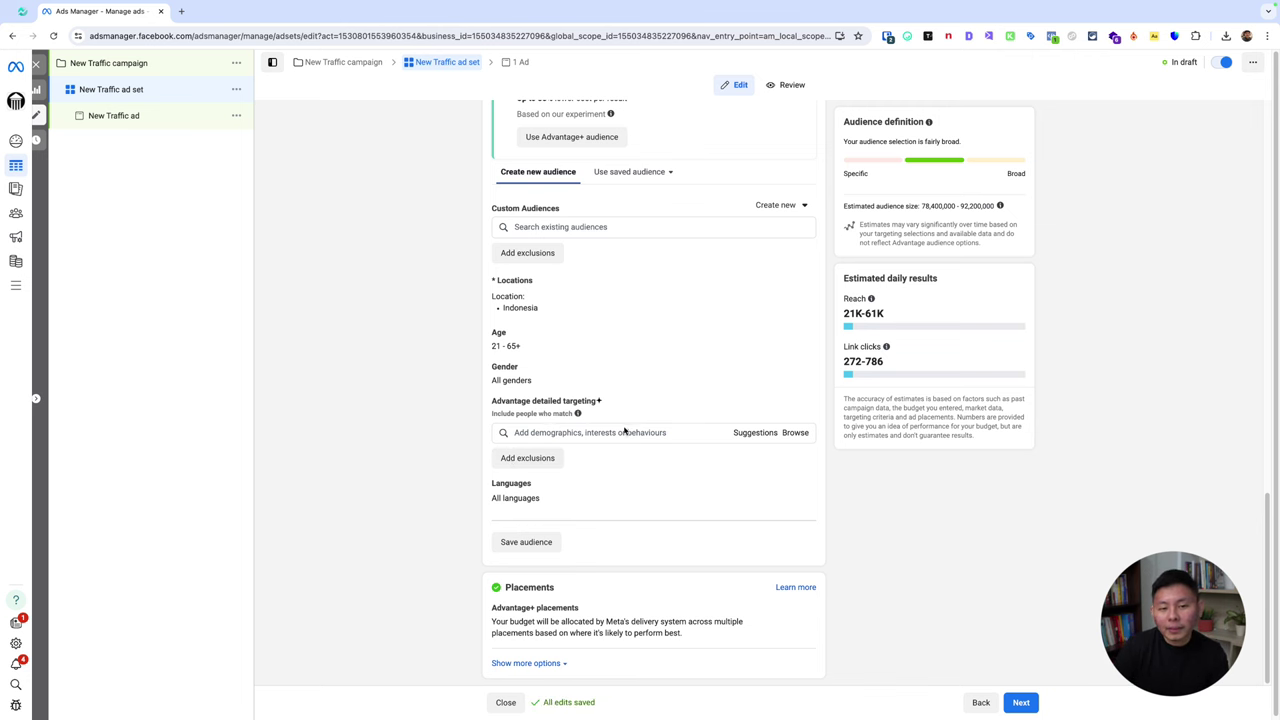
scroll(507, 430, "up", 3)
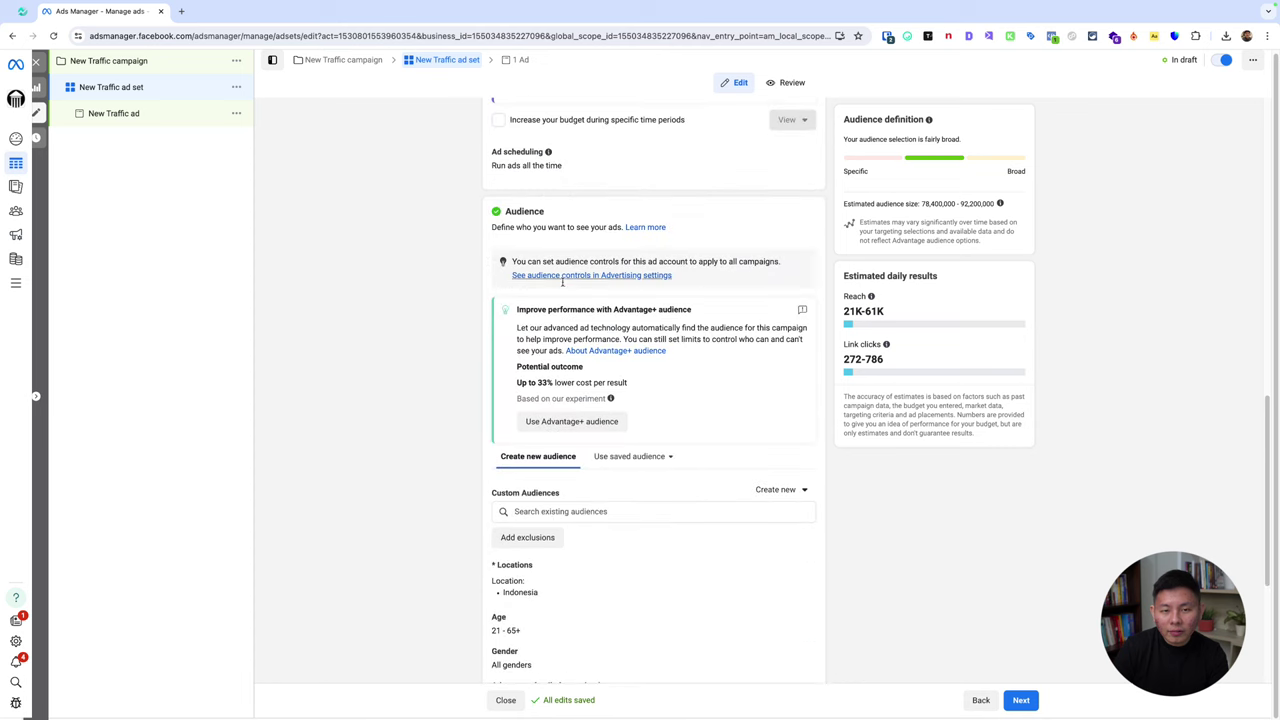
left_click(570, 420)
- Add the interest Adidas (clothing) to the detailed targeting of the Advantage+ audience suggestion
scroll(636, 378, "down", 2)
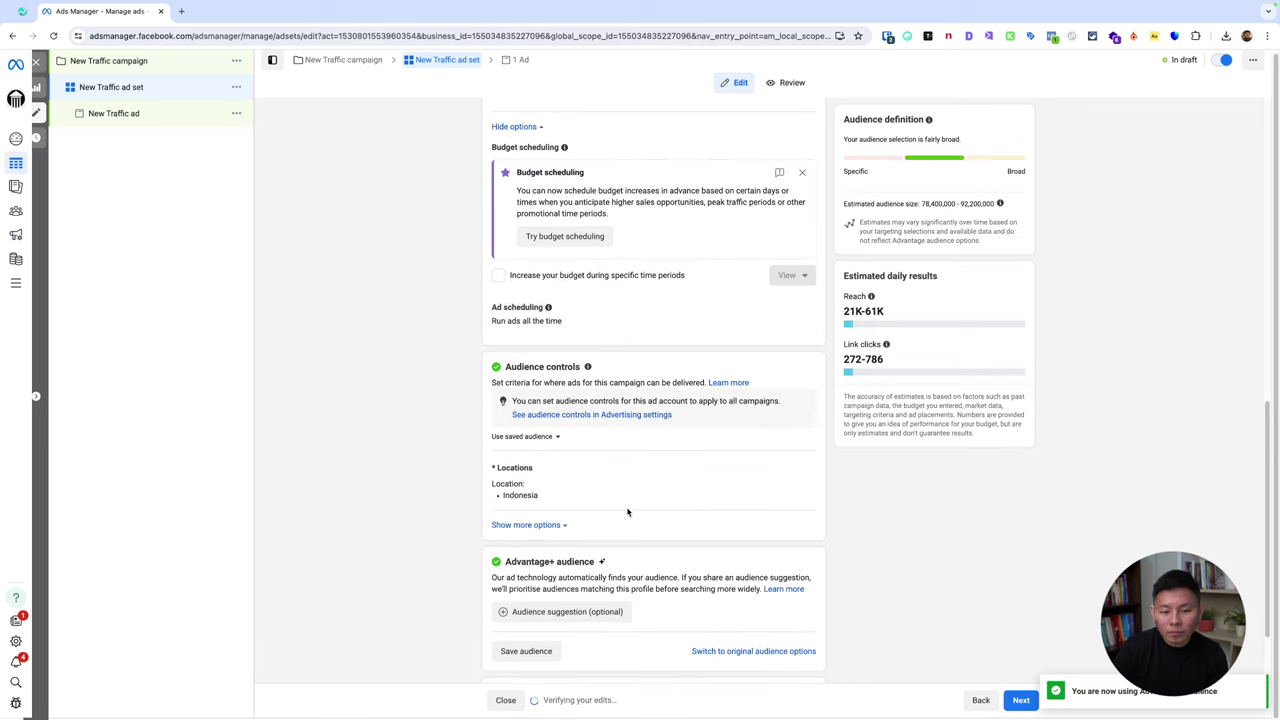
scroll(563, 546, "down", 3)
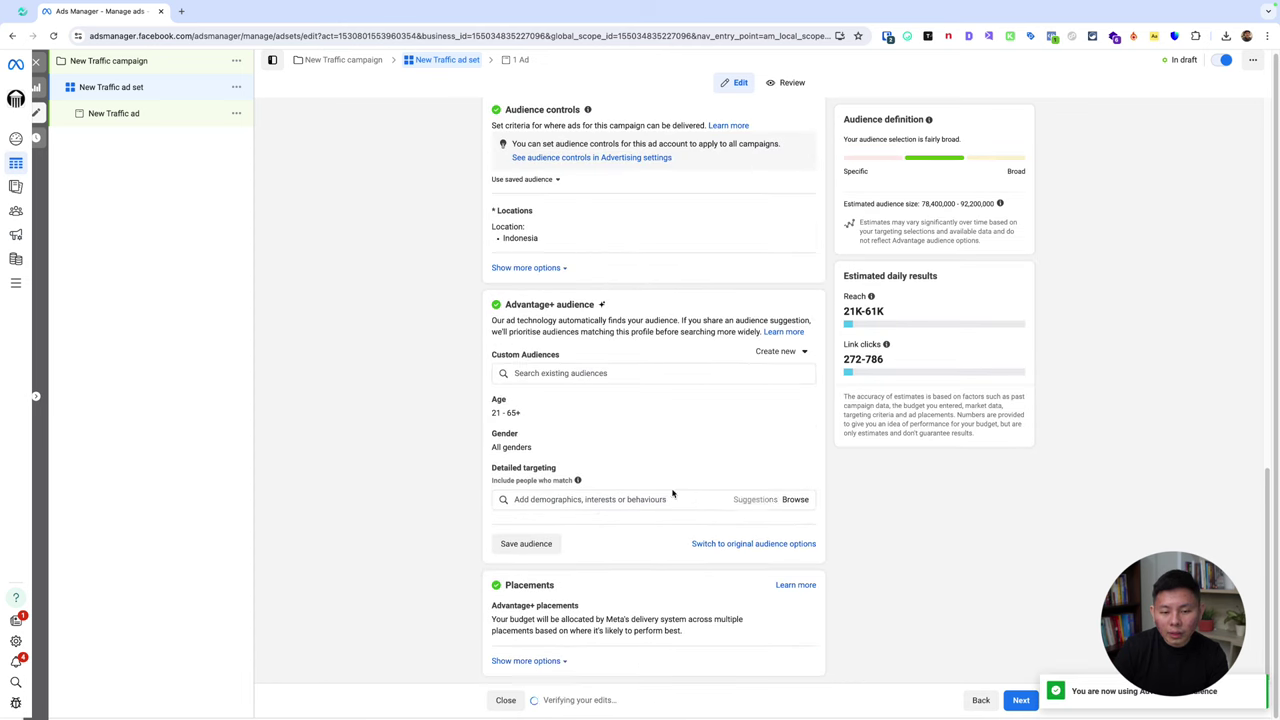
left_click(546, 502)
type("aad")
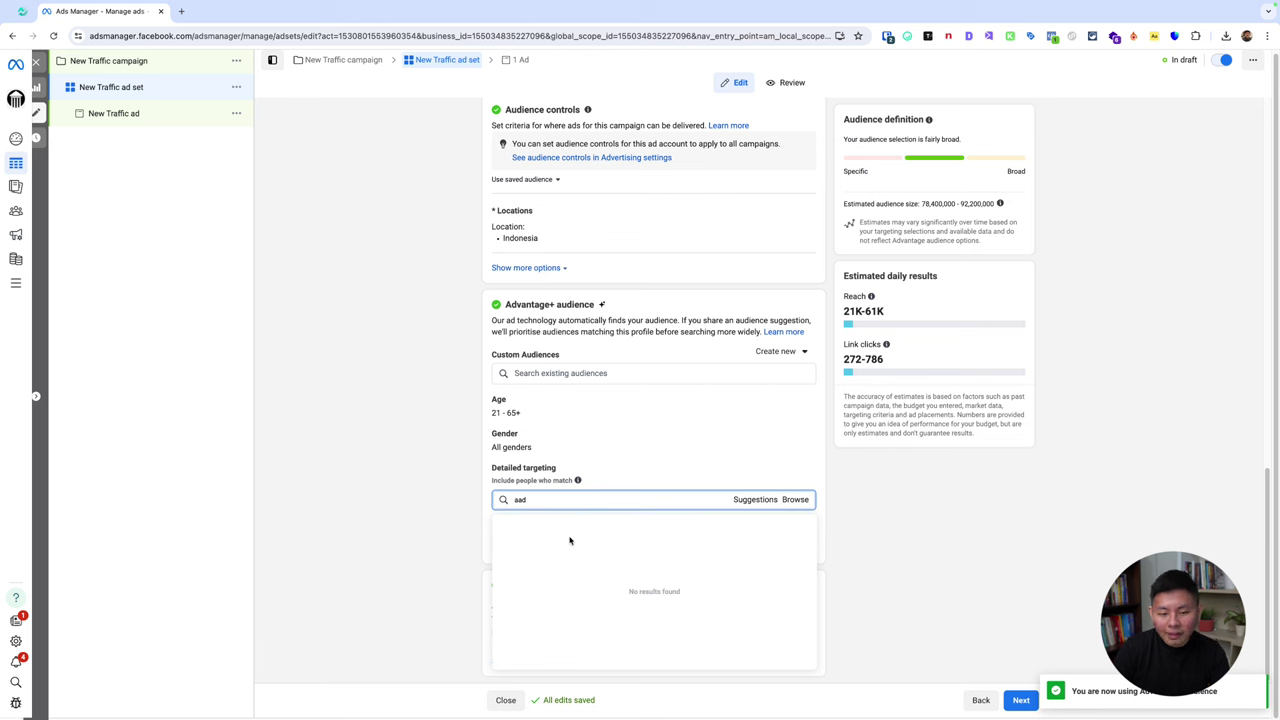
key("BackSpace")
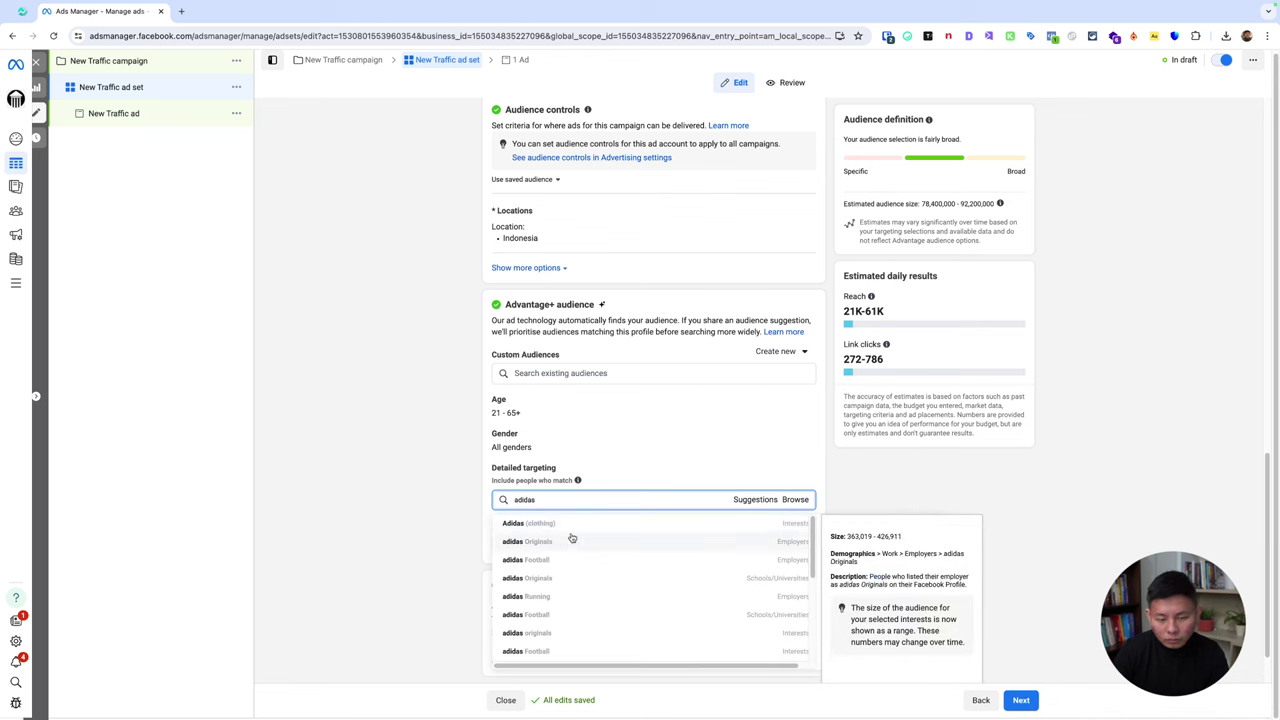
left_click(576, 527)
- Switch the ad set from the Advantage+ audience to the original audience options
scroll(471, 551, "down", 1)
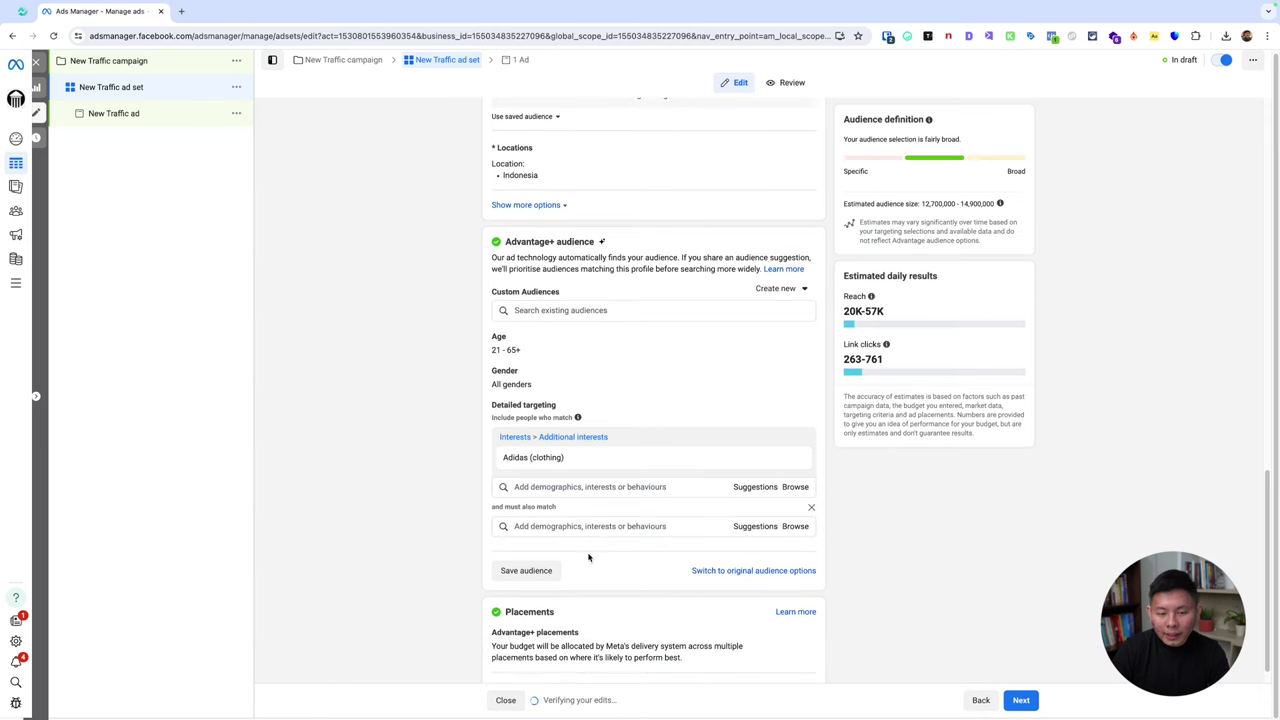
left_click(773, 572)
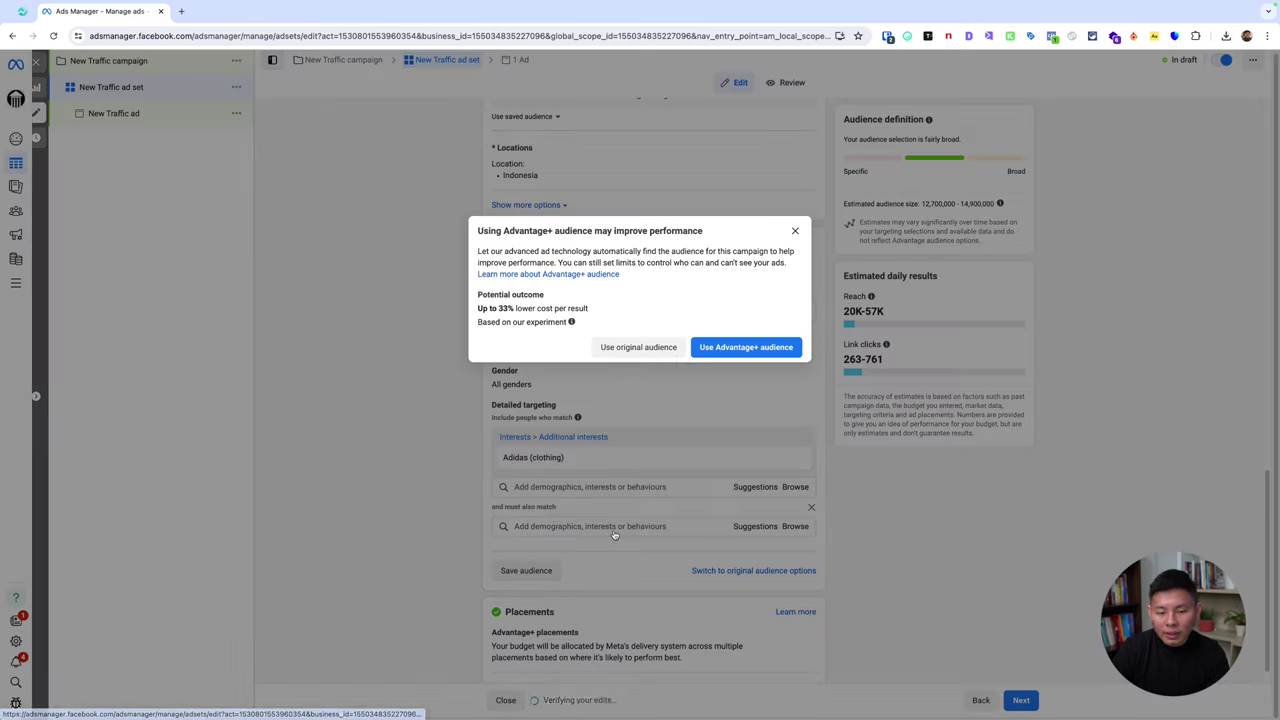
left_click(630, 348)
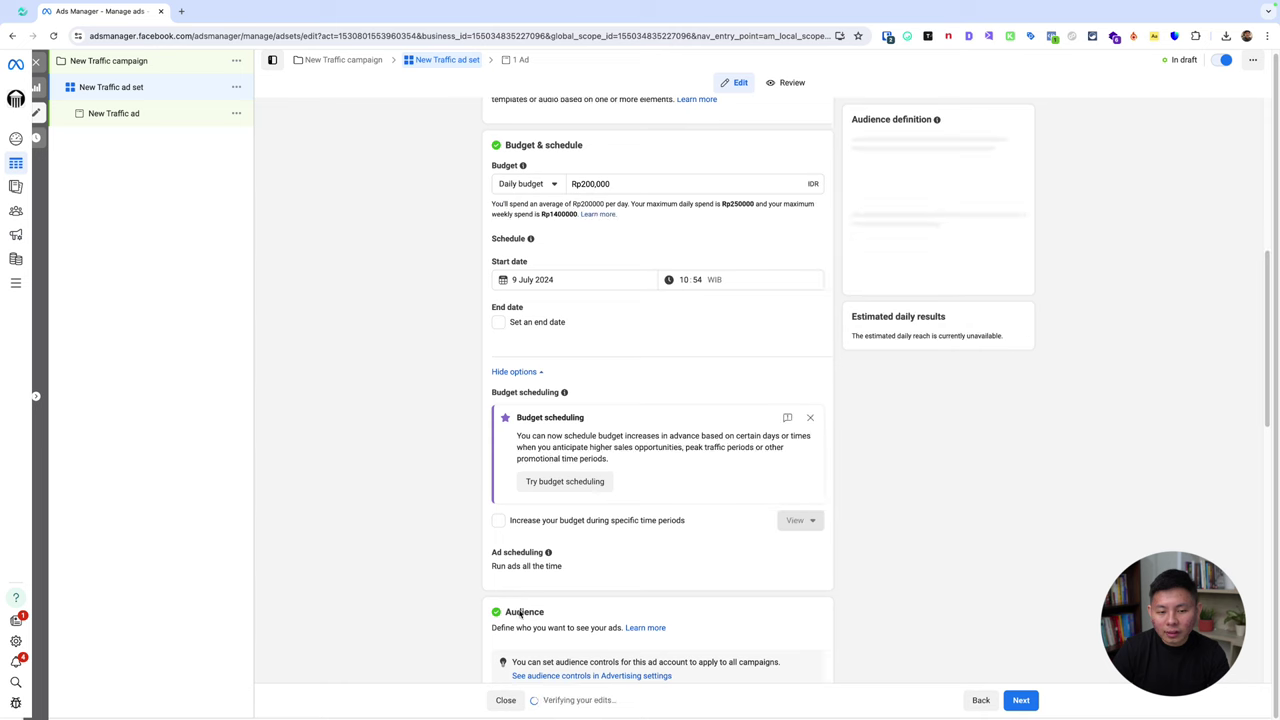
- Exclude people interested in Nike, Inc. (footwear) from the original audience's detailed targeting
scroll(560, 580, "down", 3)
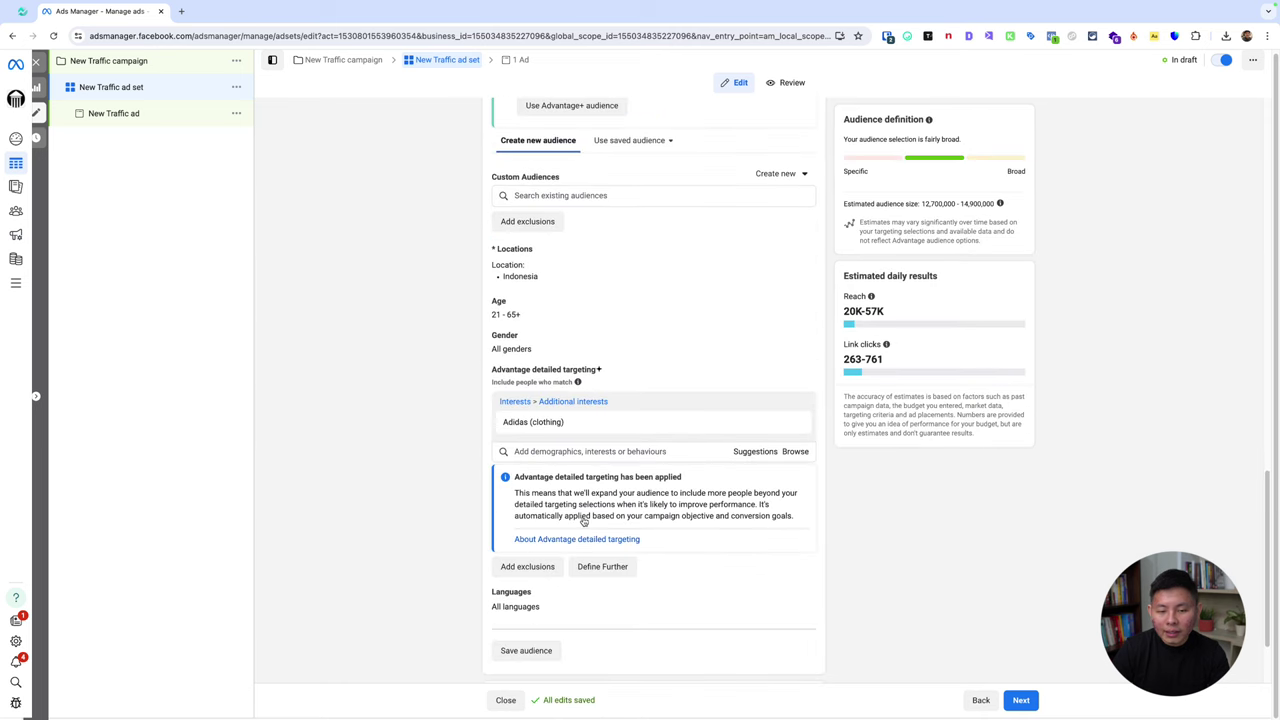
left_click(567, 605)
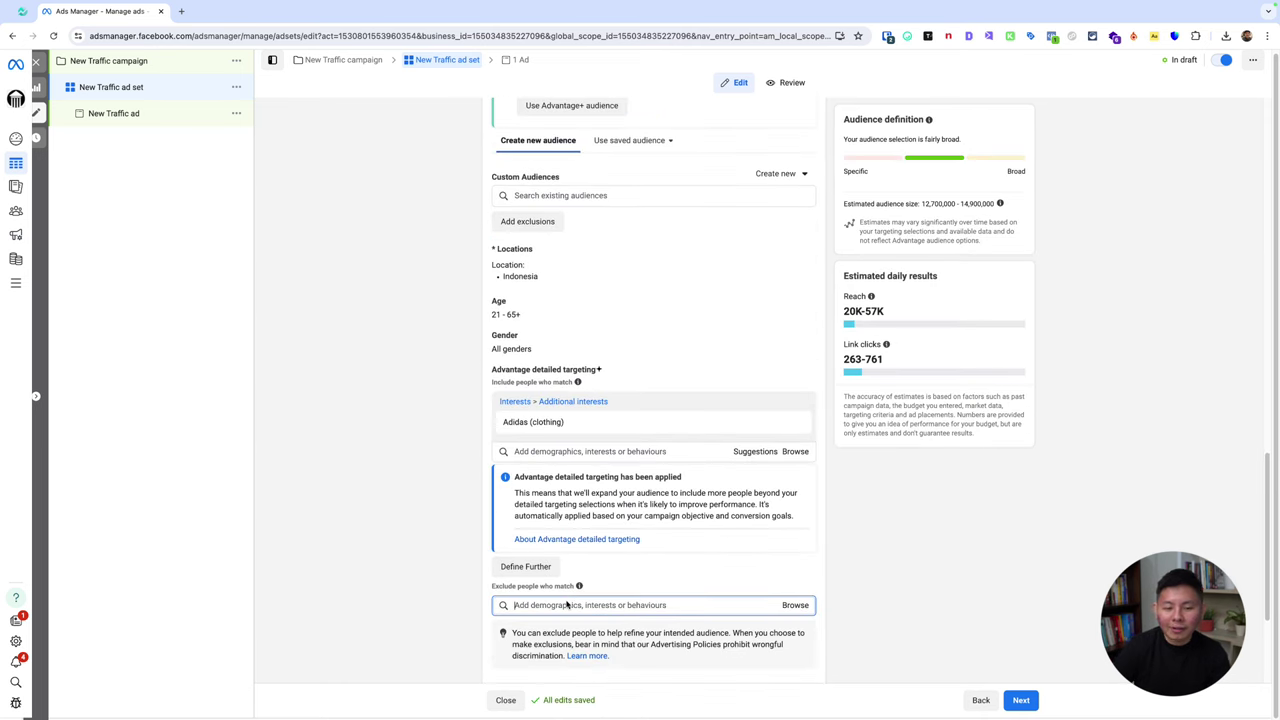
type("nike")
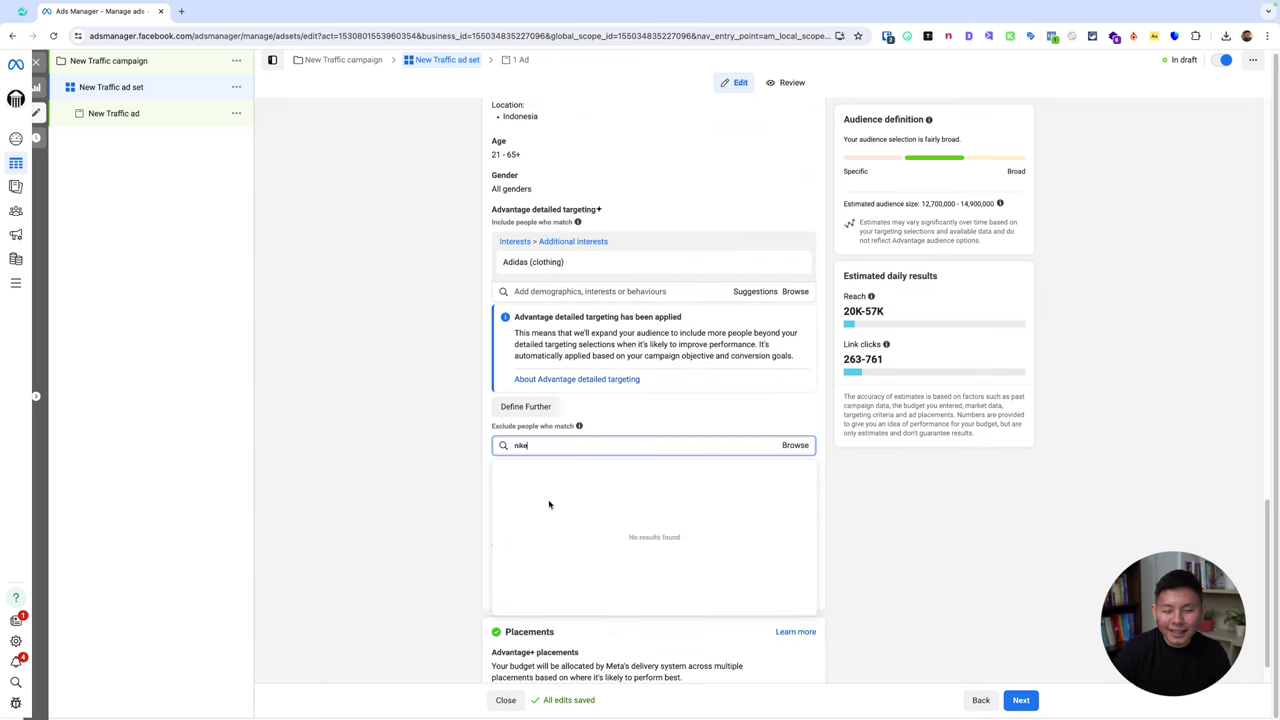
left_click(563, 526)
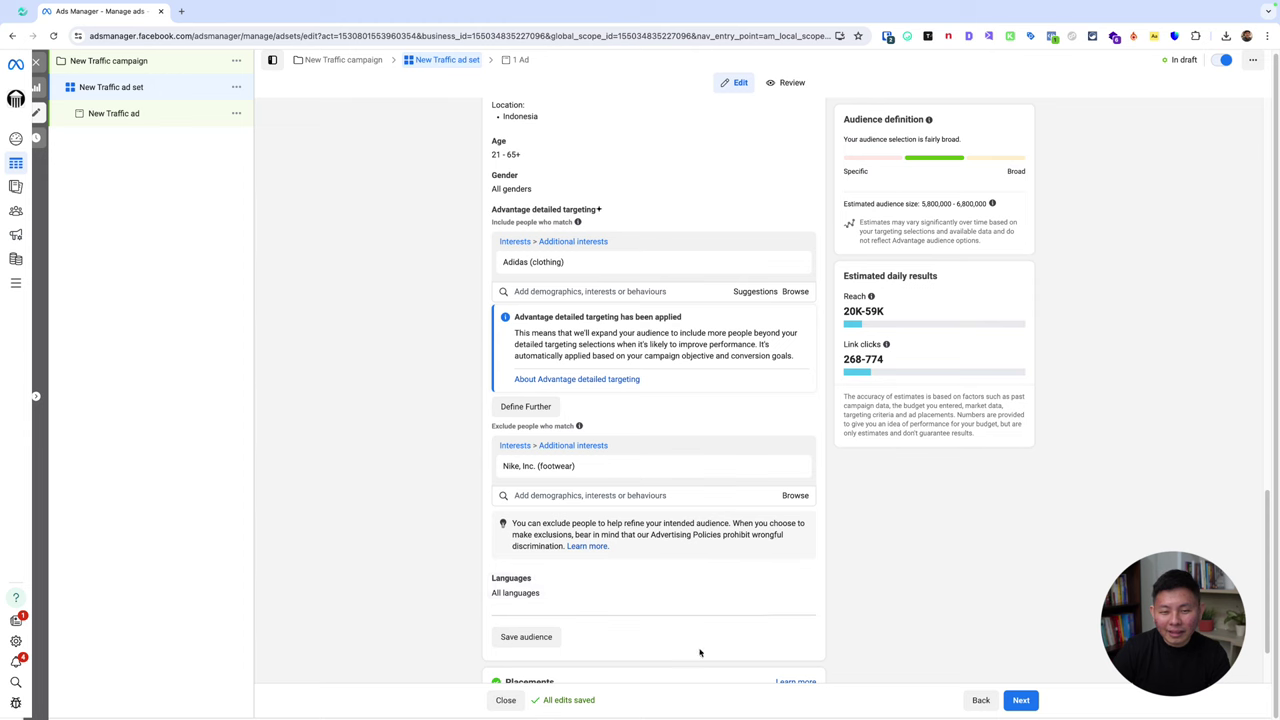
- Switch the ad set back to the Advantage+ audience
scroll(700, 645, "down", 1)
scroll(595, 385, "up", 4)
left_click(592, 276)
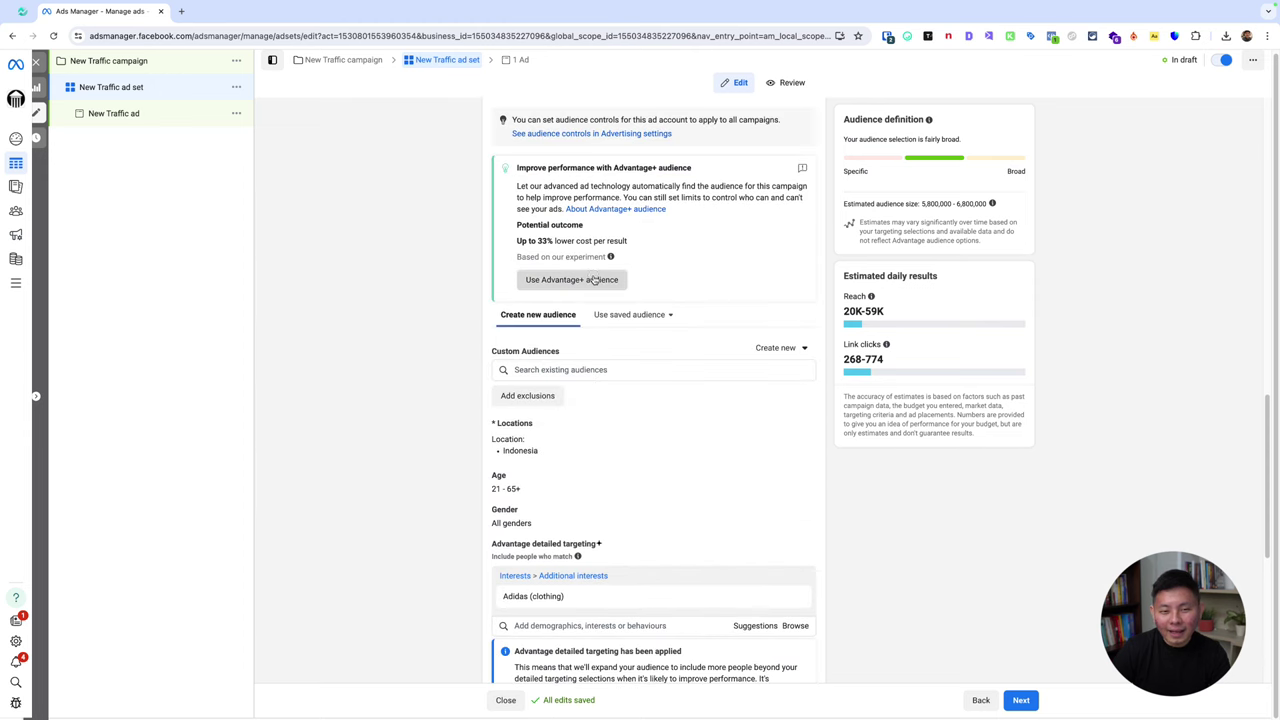
- Examine the potential outcome stated when leaving the Advantage+ audience, and dismiss the notice without switching
scroll(634, 500, "down", 5)
scroll(580, 575, "down", 3)
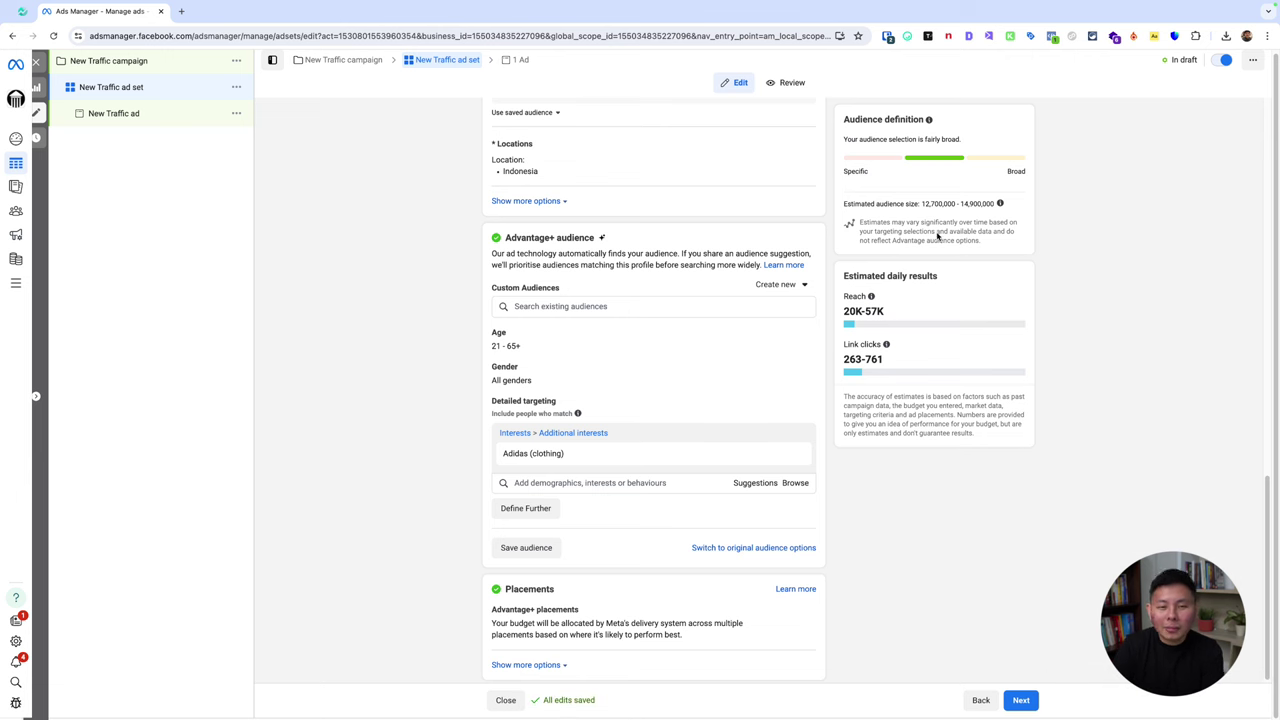
left_click(765, 548)
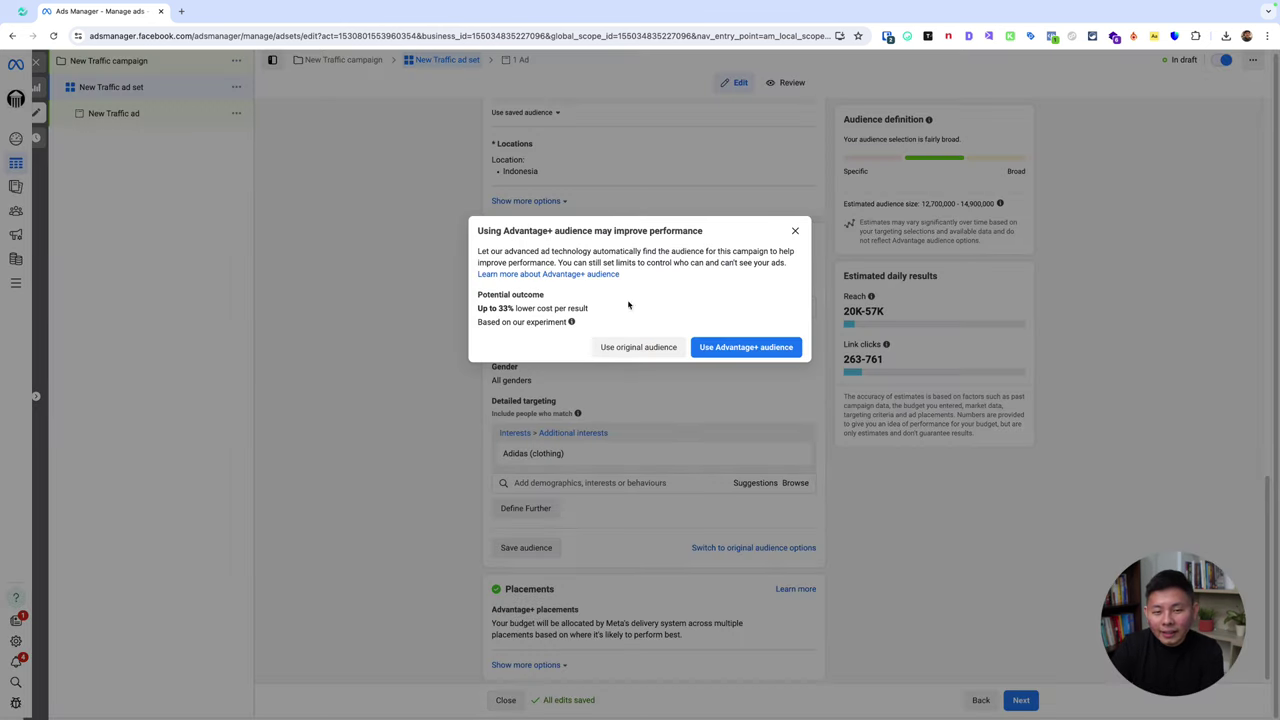
left_click_drag(476, 308, 596, 325)
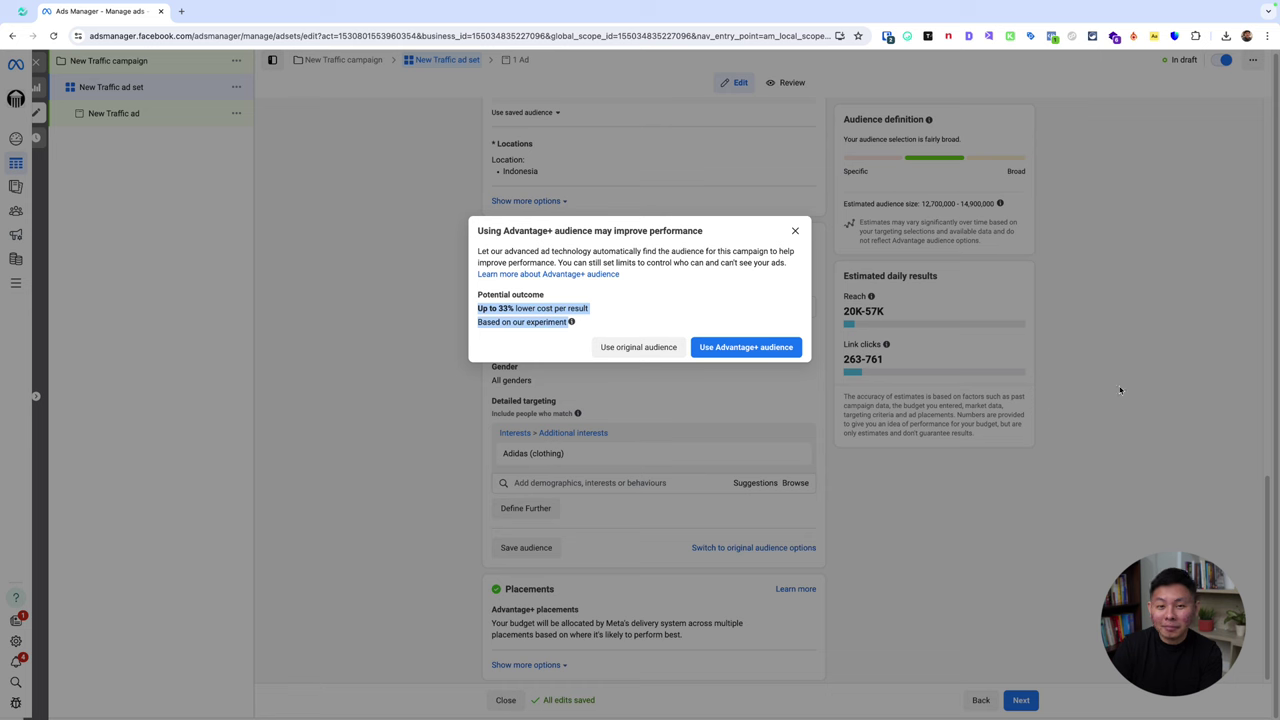
left_click(795, 231)
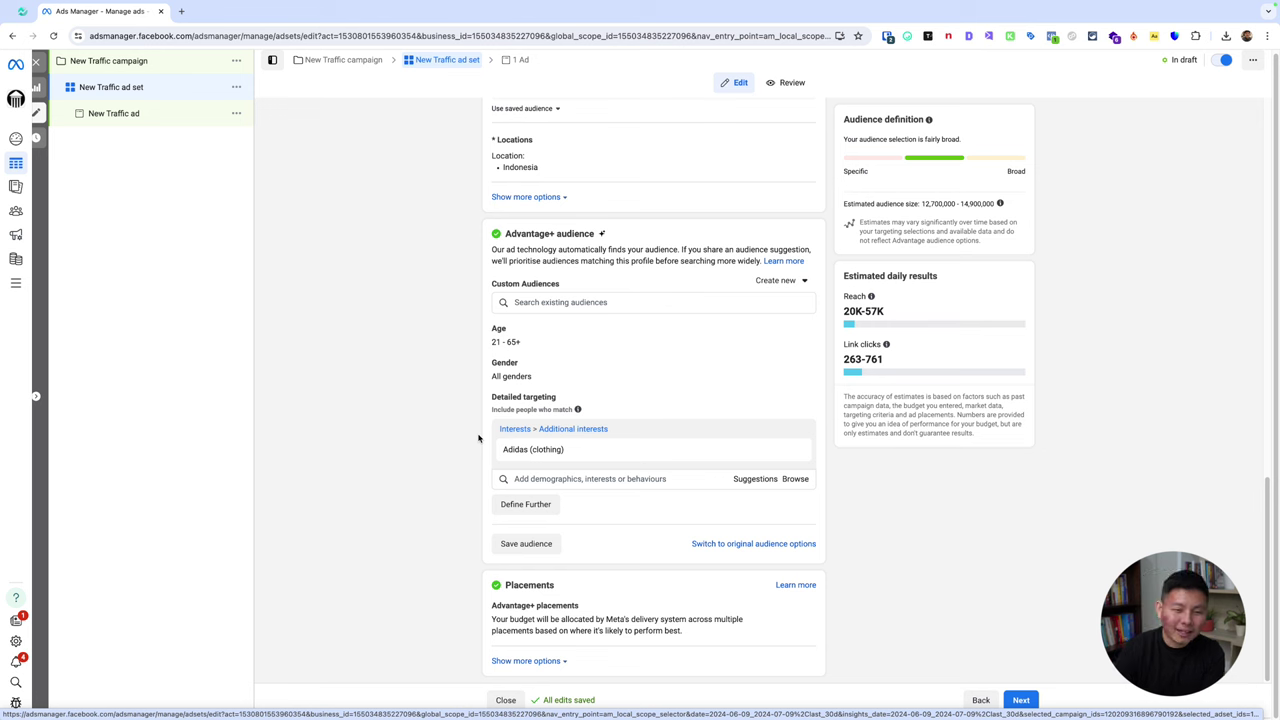
scroll(435, 320, "up", 2)
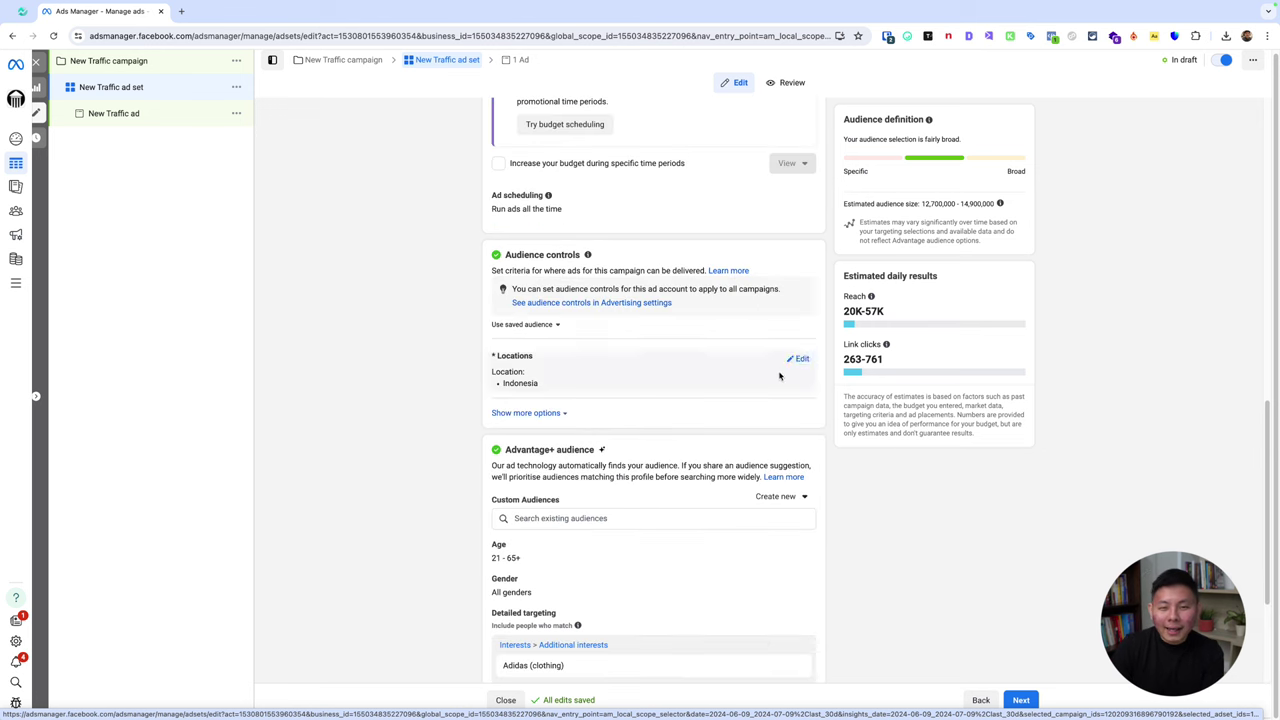
scroll(780, 376, "down", 2)
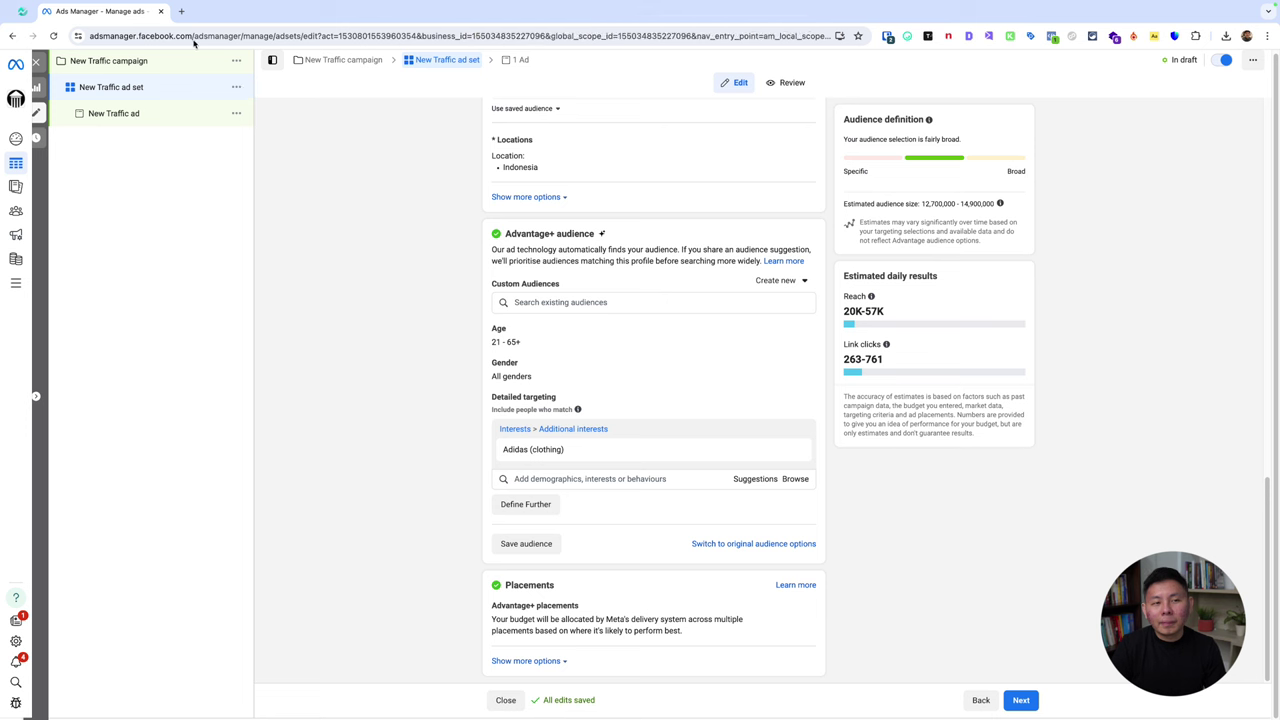
- Annotate the screen beside the estimated daily results with the red text "Nama brand" and select that text
left_click(748, 25)
left_click(1064, 346)
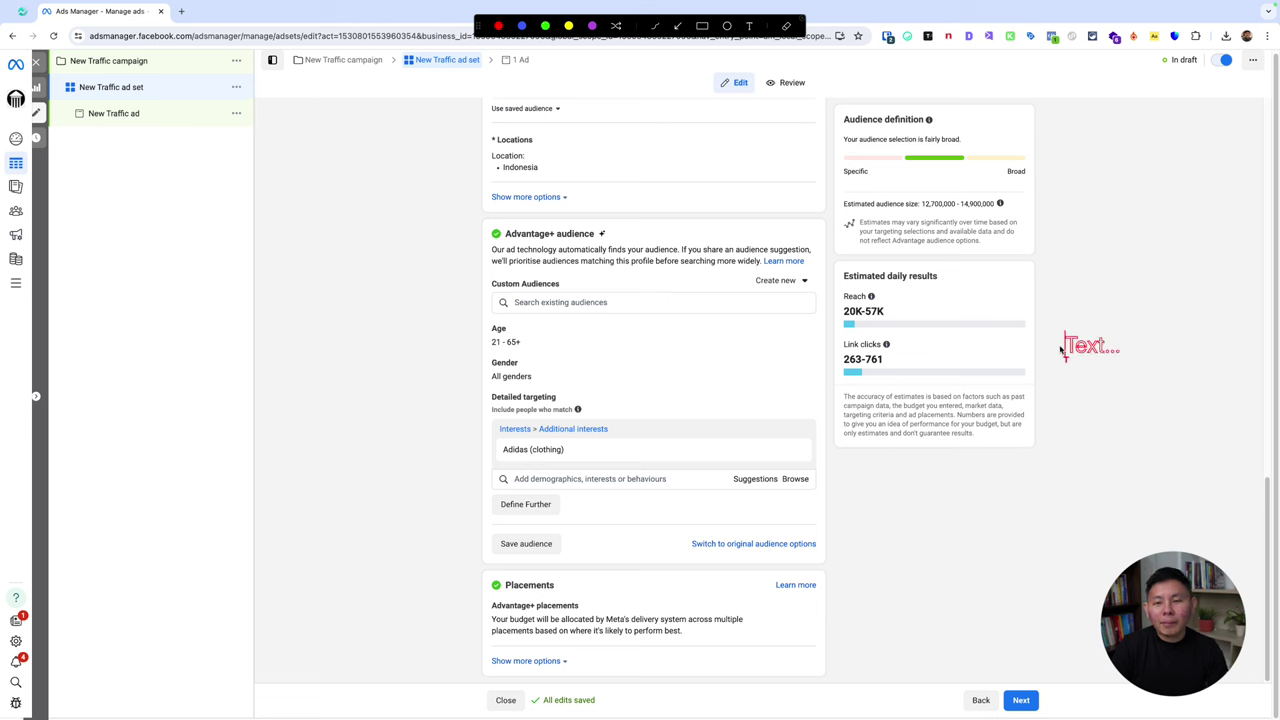
type("Nama brand")
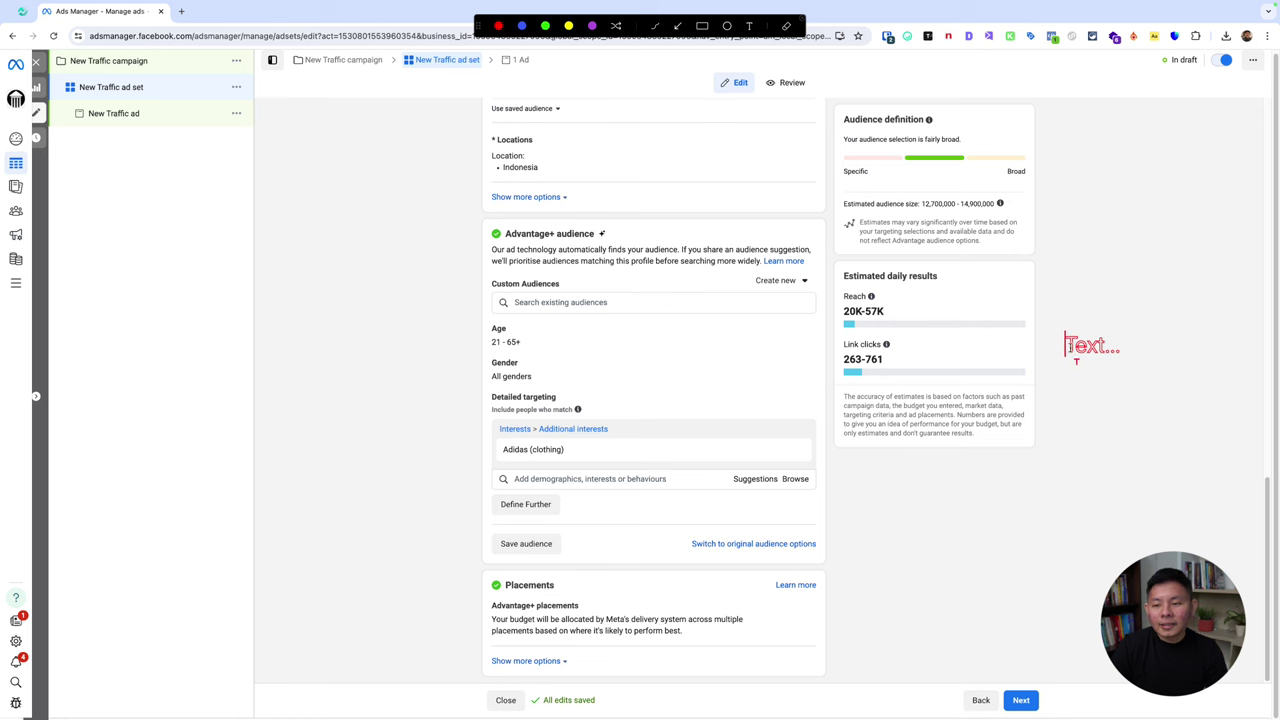
left_click(1113, 344)
triple_click(1115, 344)
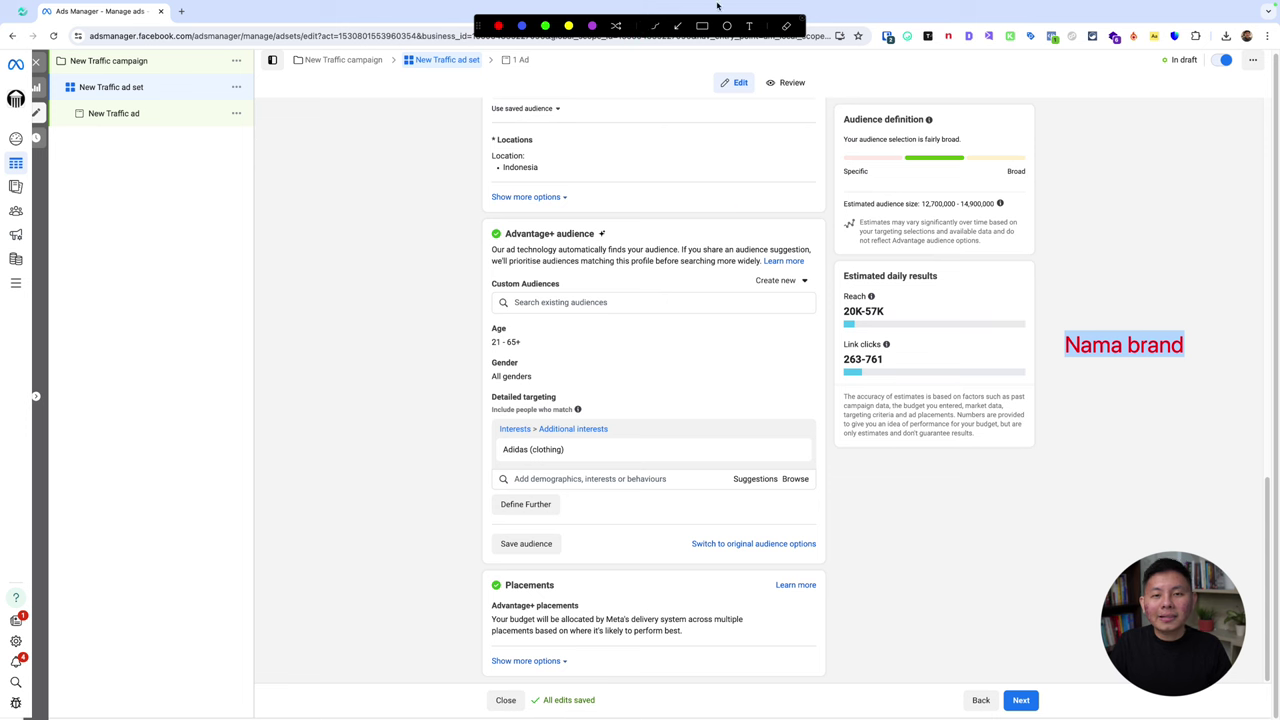
- Clear the red text annotation from the screen and inspect the details of the Adidas (clothing) interest
key("Escape")
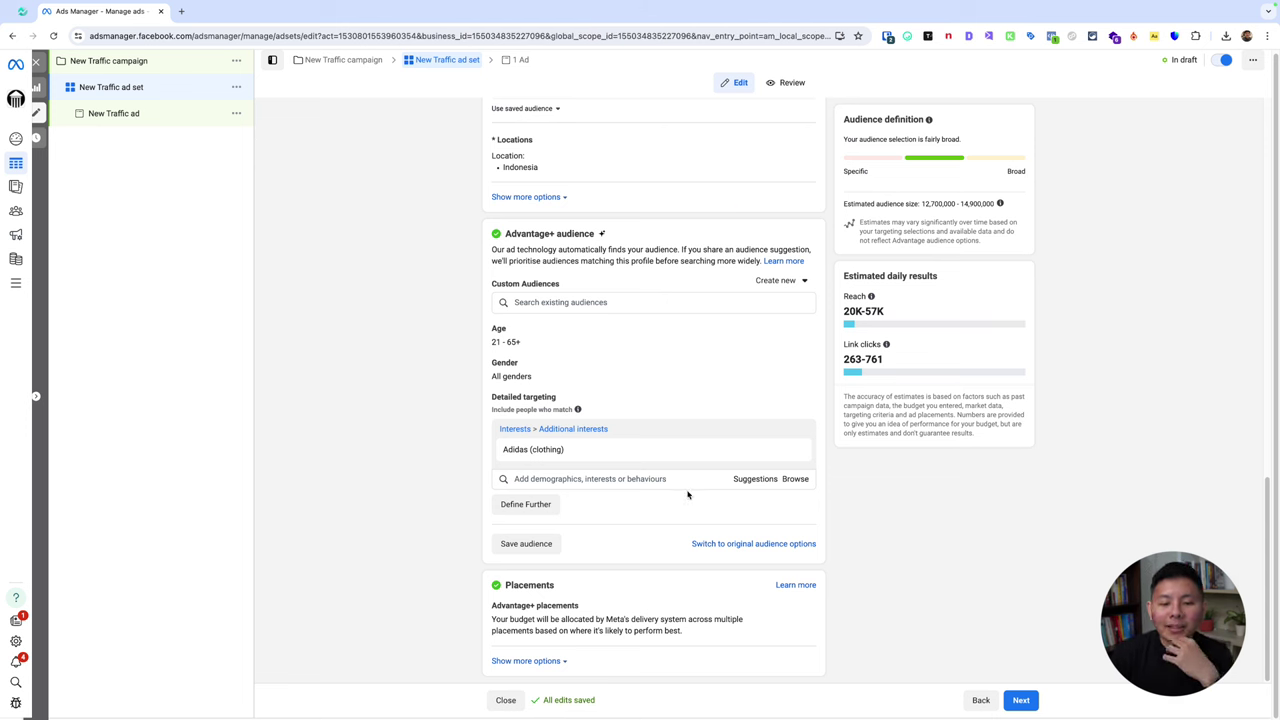
mouse_move(799, 454)
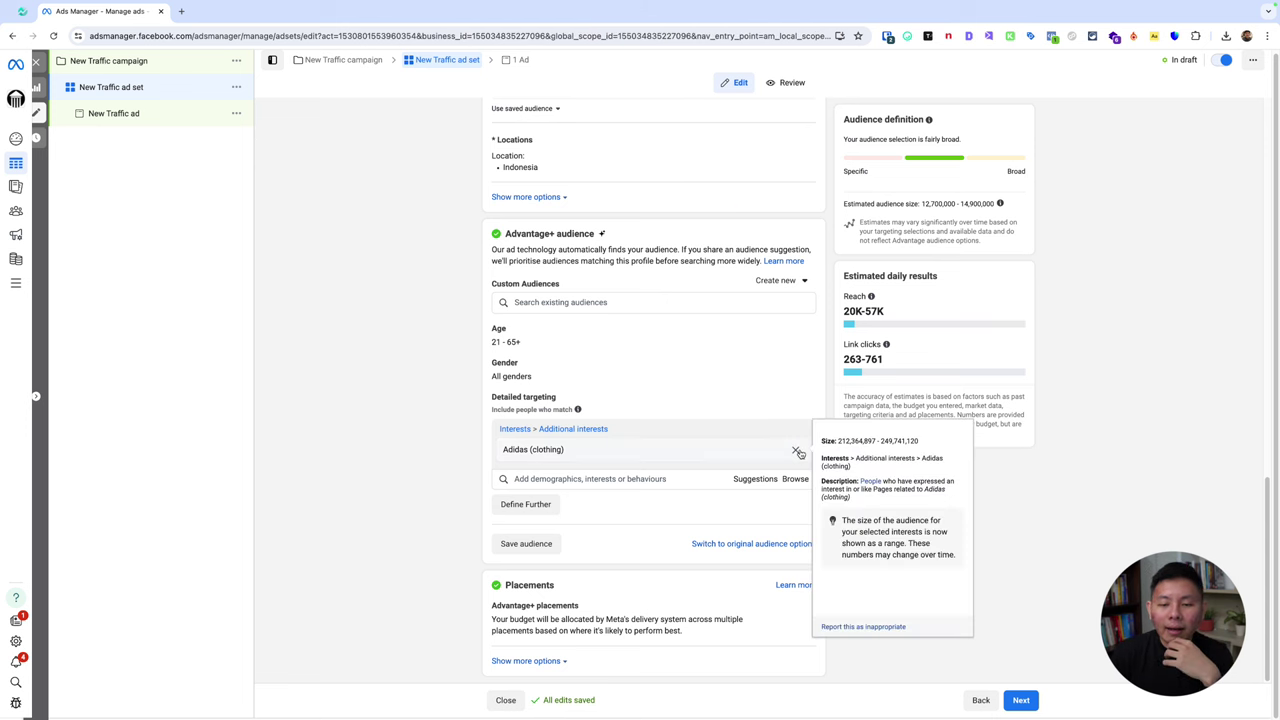
scroll(650, 470, "up", 1)
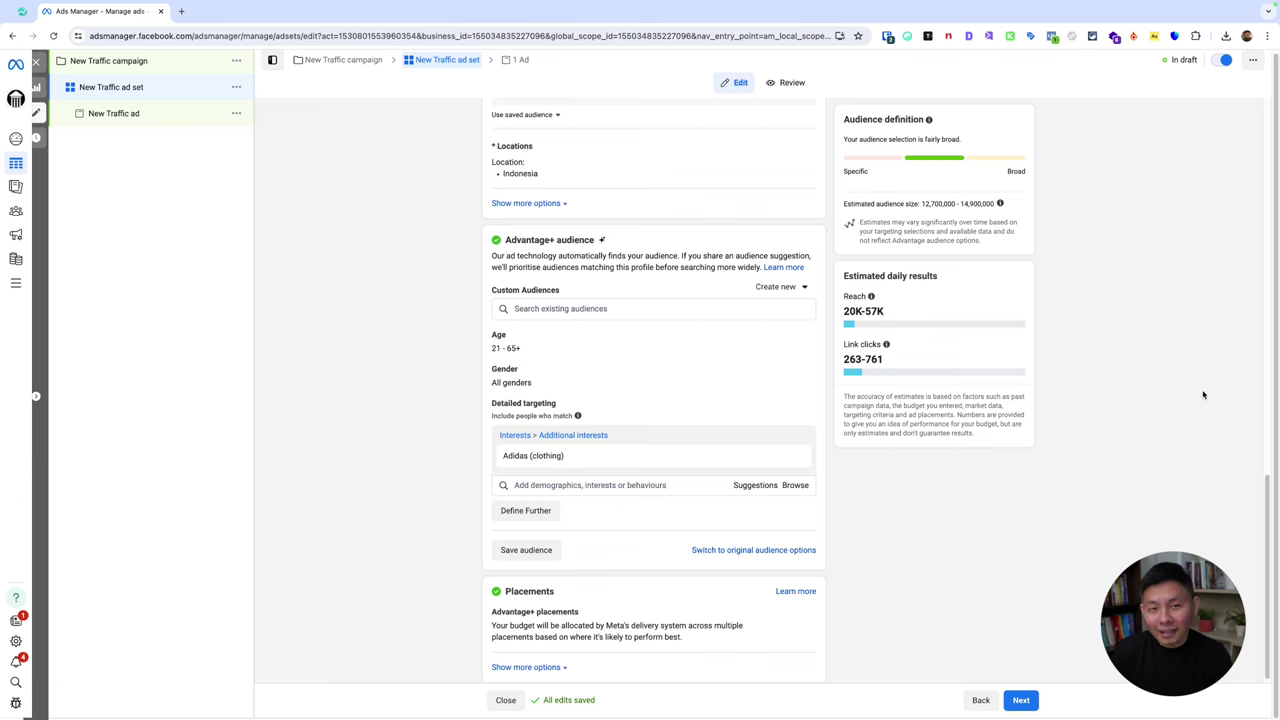
- Replace the Adidas (clothing) interest with Converse (shoe company) in the Advantage+ audience's detailed targeting
scroll(1203, 394, "down", 1)
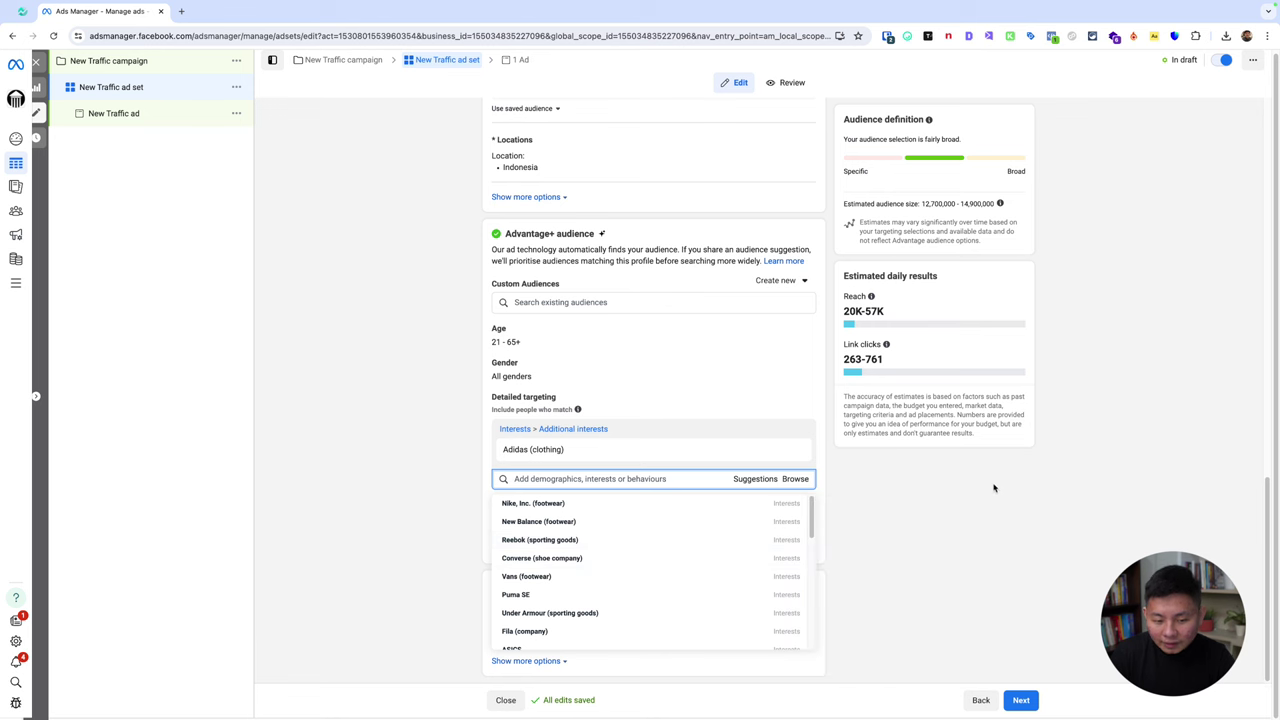
scroll(600, 560, "down", 1)
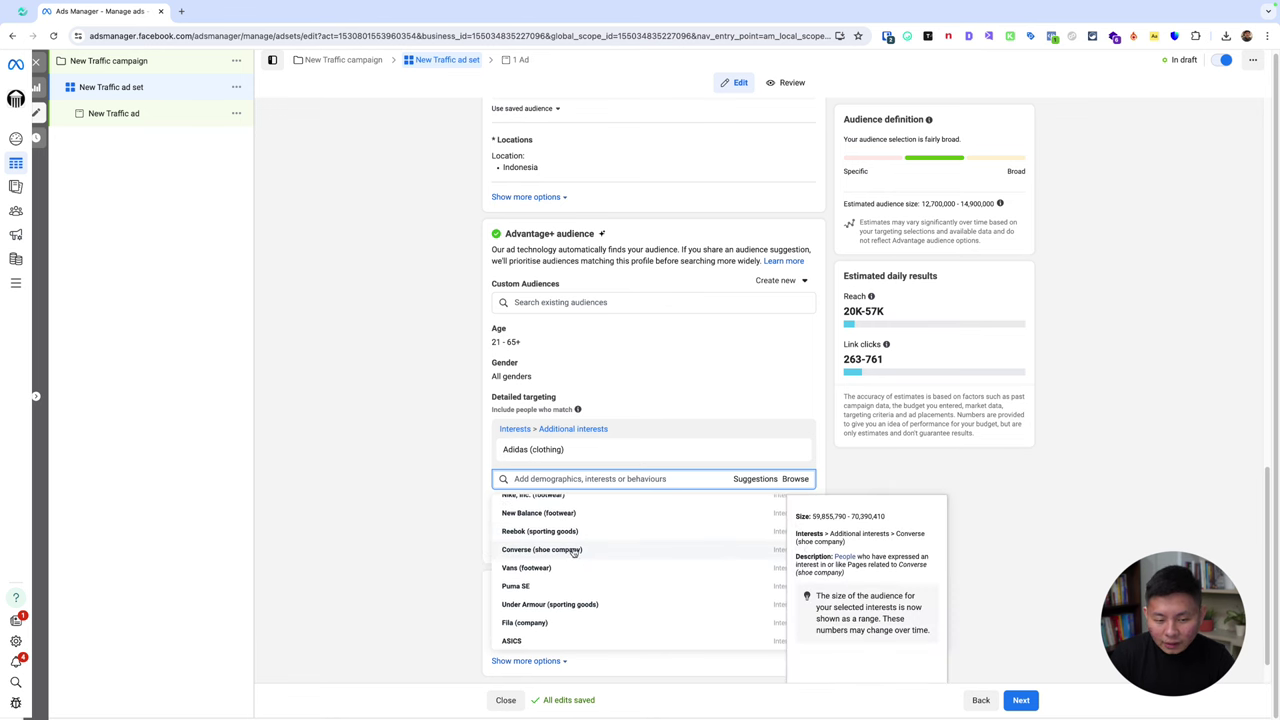
left_click(573, 550)
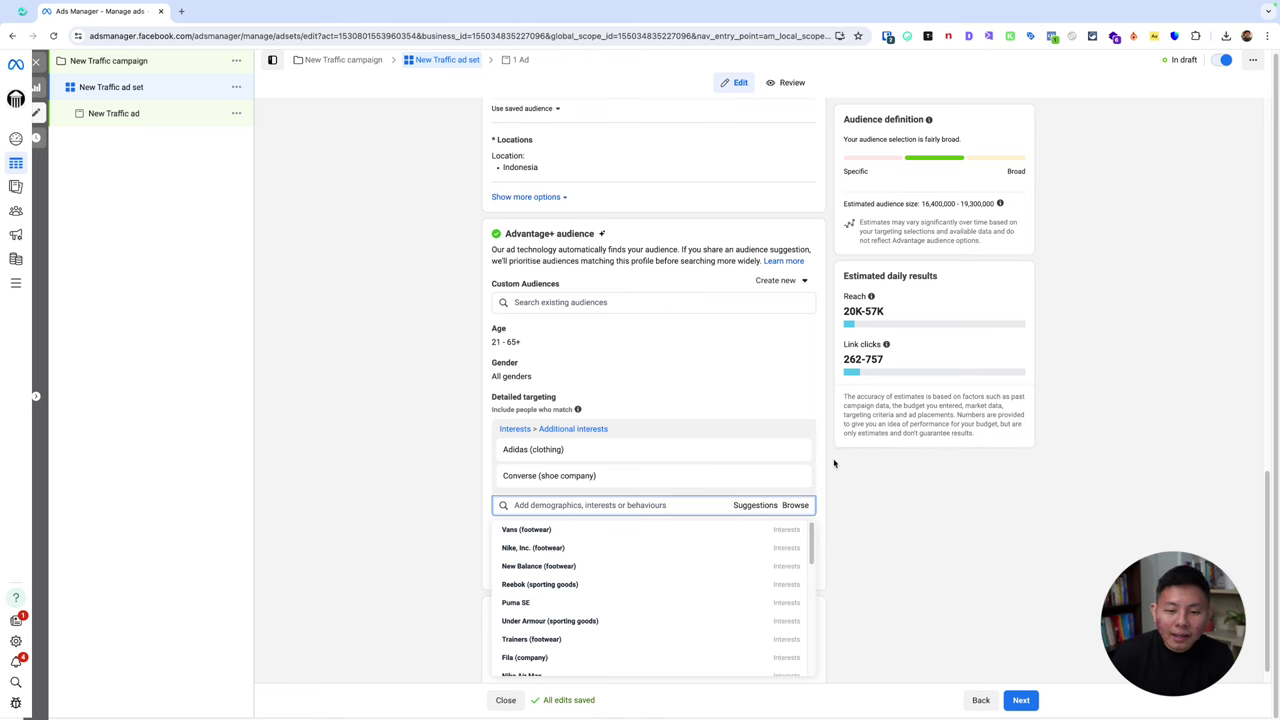
left_click(834, 463)
left_click(795, 452)
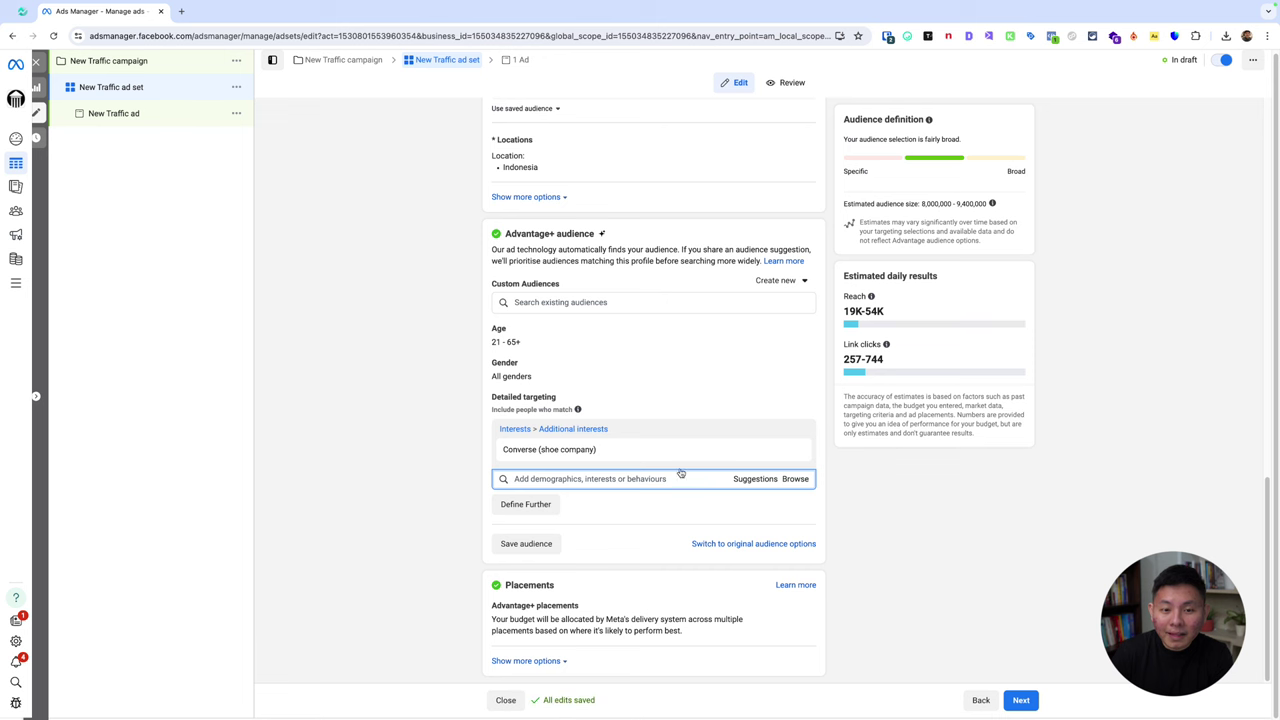
mouse_move(667, 461)
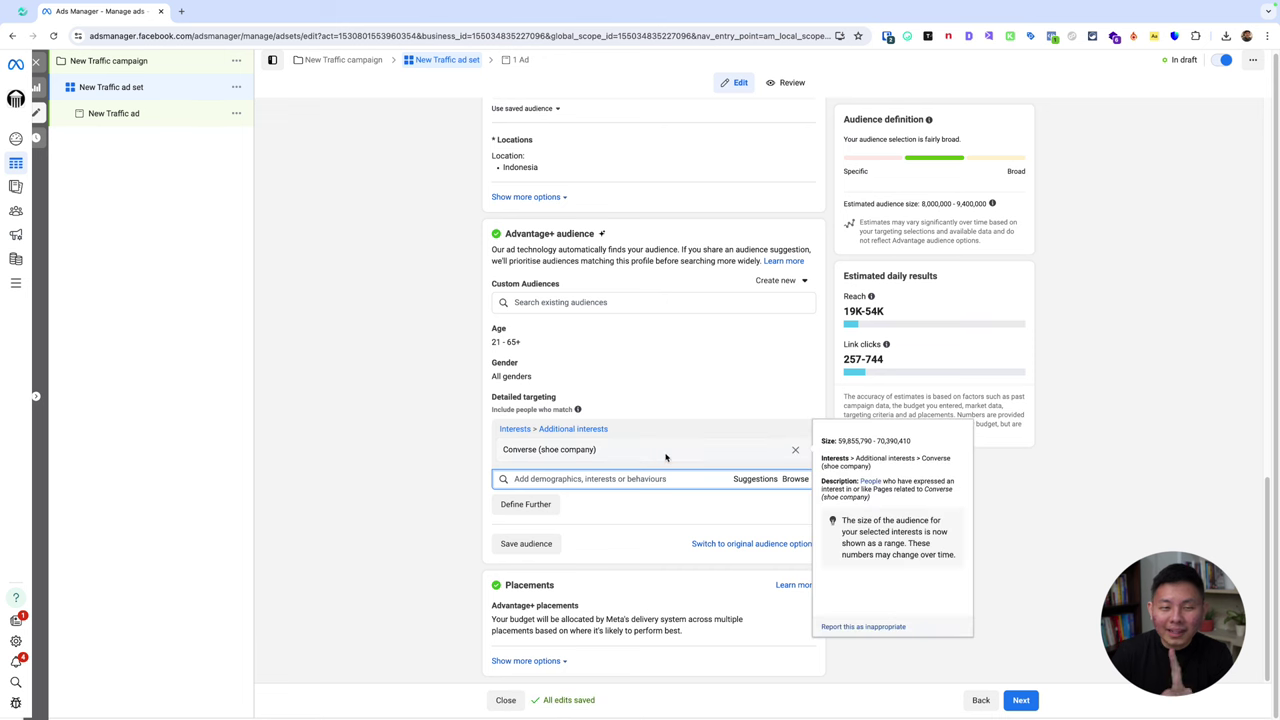
- Open Canva in a new browser tab, create a blank whiteboard, and close the Canva home tab
left_click(181, 11)
type("ca")
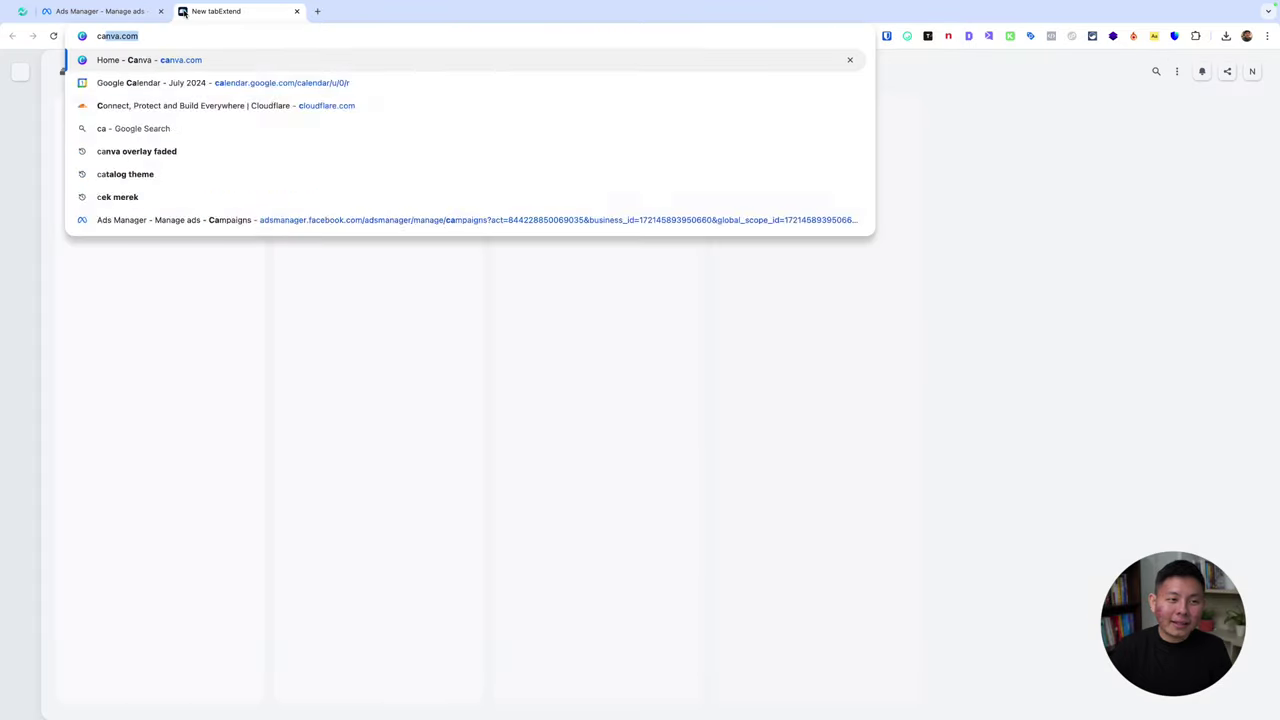
key("Return")
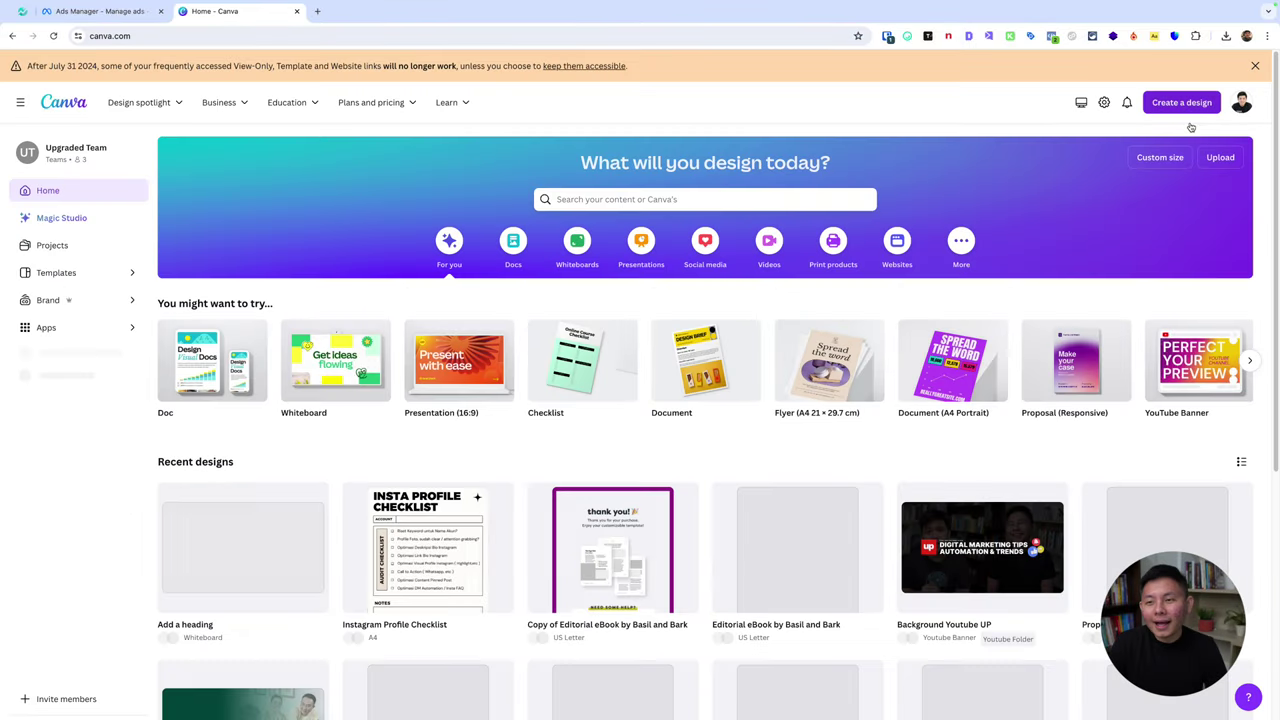
left_click(1183, 102)
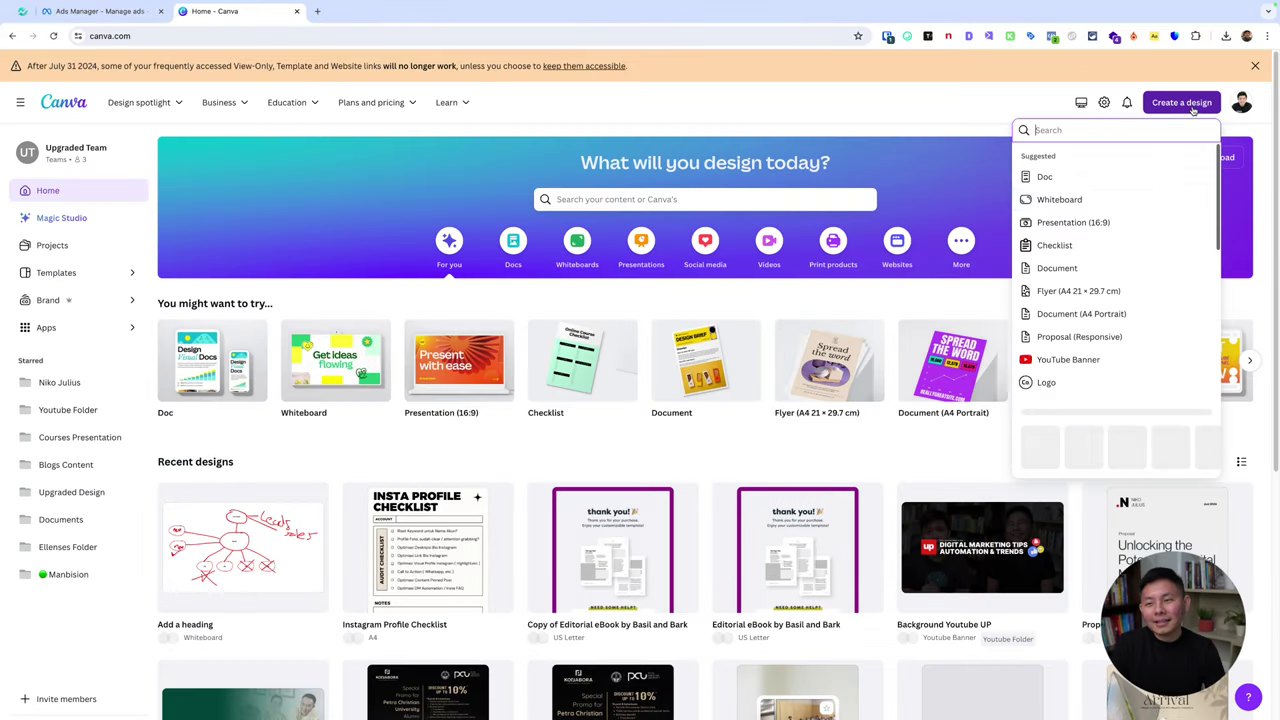
left_click(1090, 199)
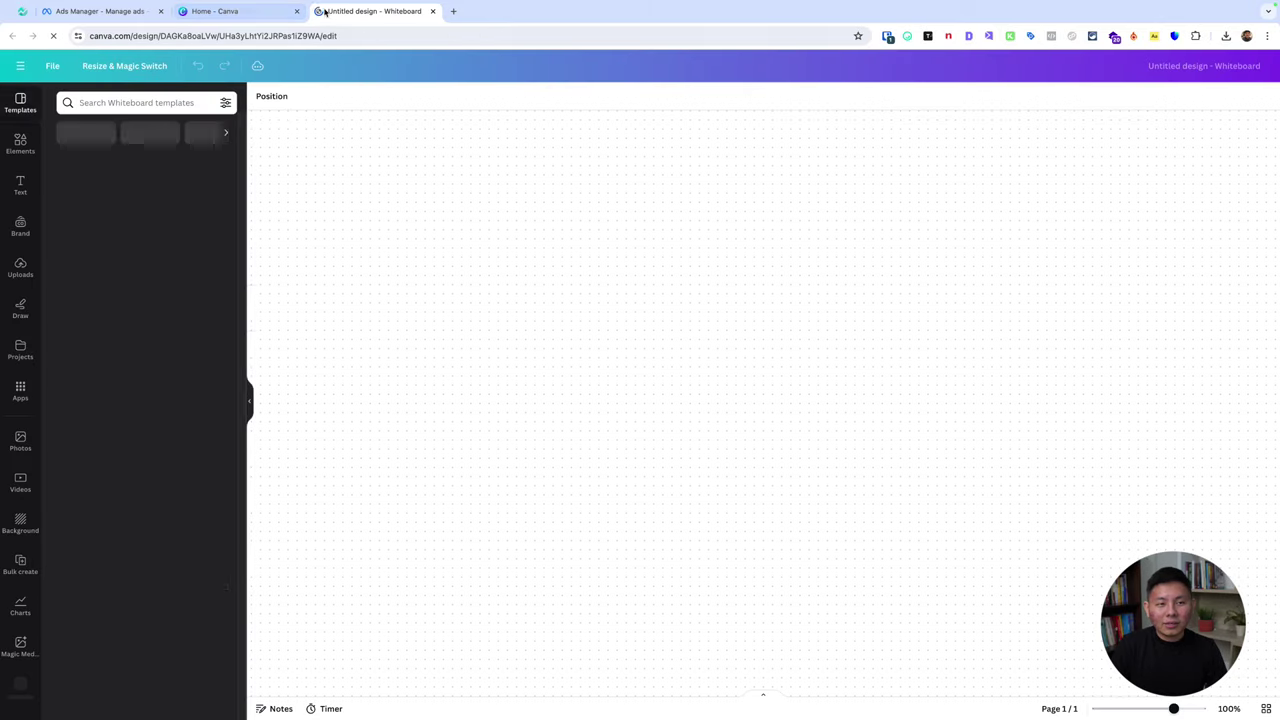
left_click(296, 11)
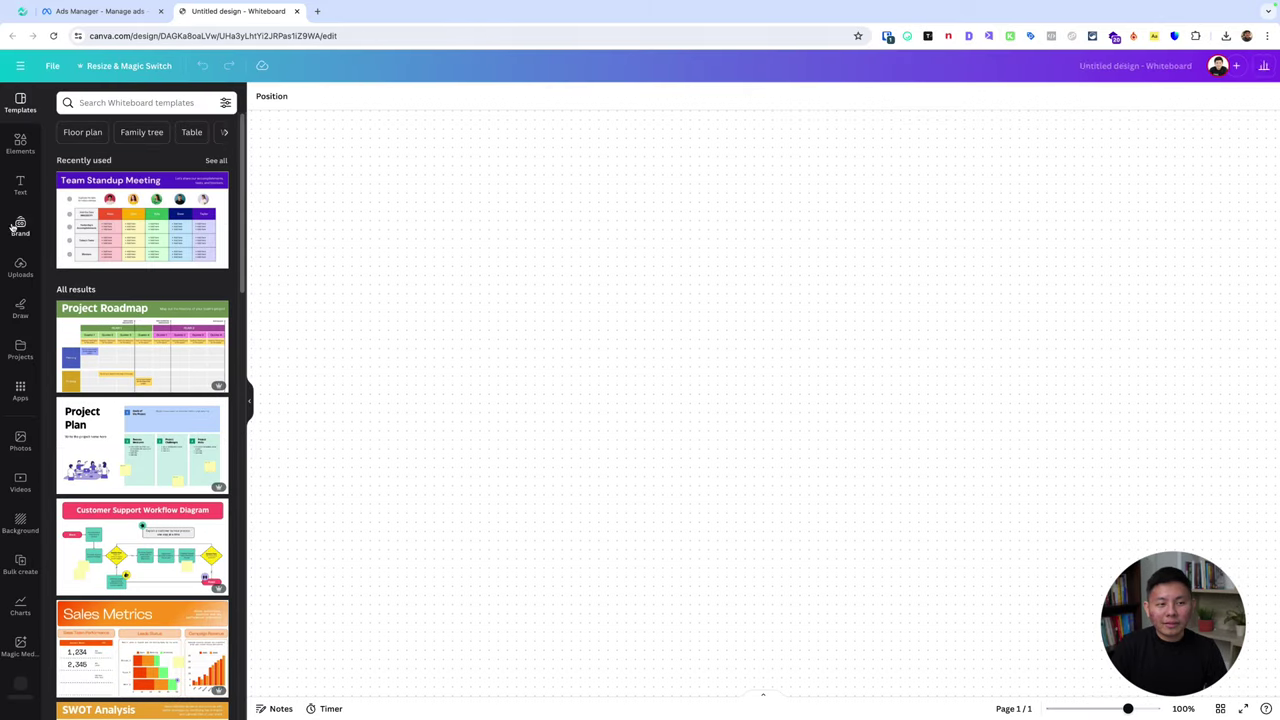
- Draw a red ellipse labelled "camp" near the whiteboard's upper middle, with a vertical line running down from it
left_click(20, 308)
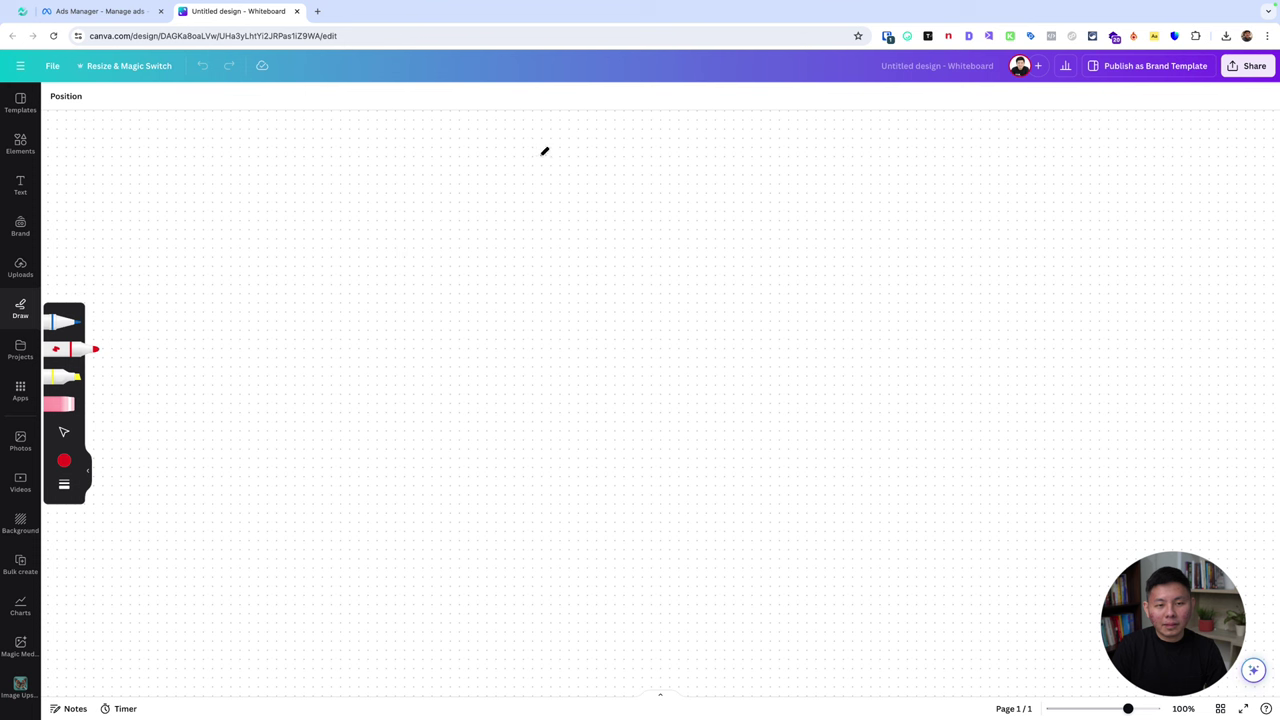
mouse_move(559, 156)
left_mouse_down()
mouse_move(451, 197)
mouse_move(672, 177)
mouse_move(528, 142)
left_mouse_up()
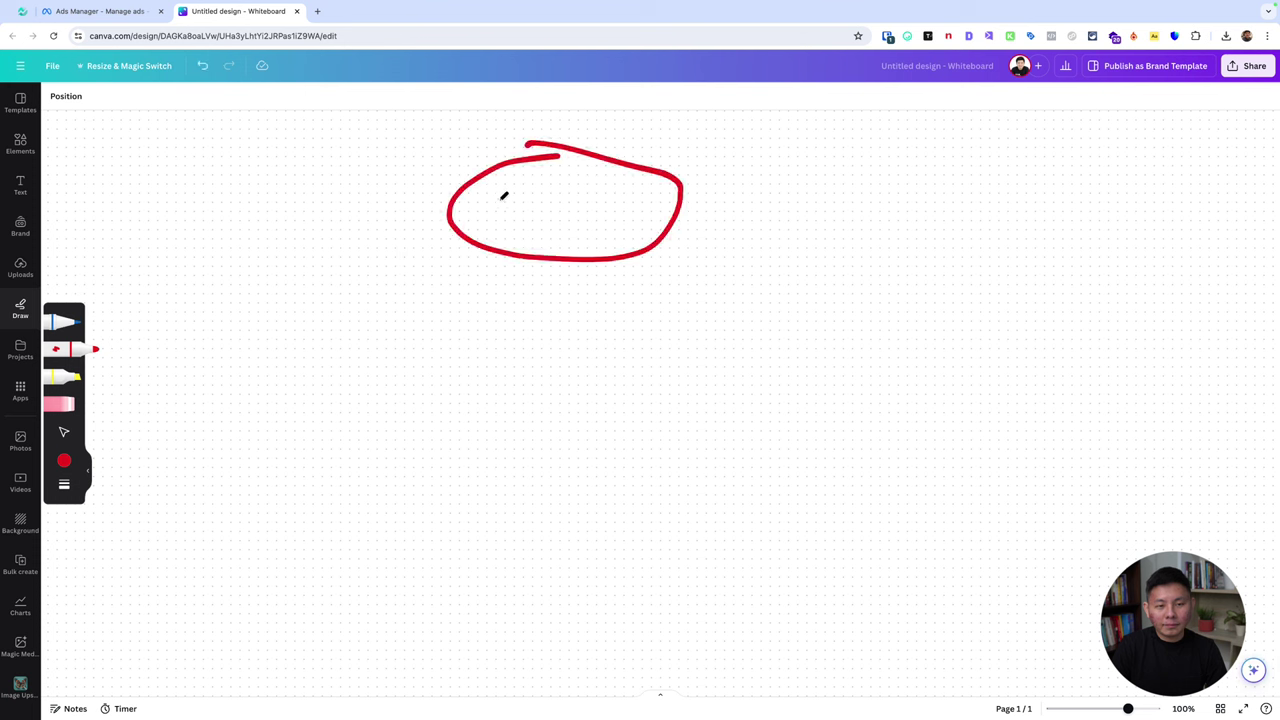
mouse_move(512, 192)
left_mouse_down()
mouse_move(514, 219)
mouse_move(534, 191)
mouse_move(556, 218)
mouse_move(566, 195)
mouse_move(600, 213)
mouse_move(611, 238)
left_mouse_up()
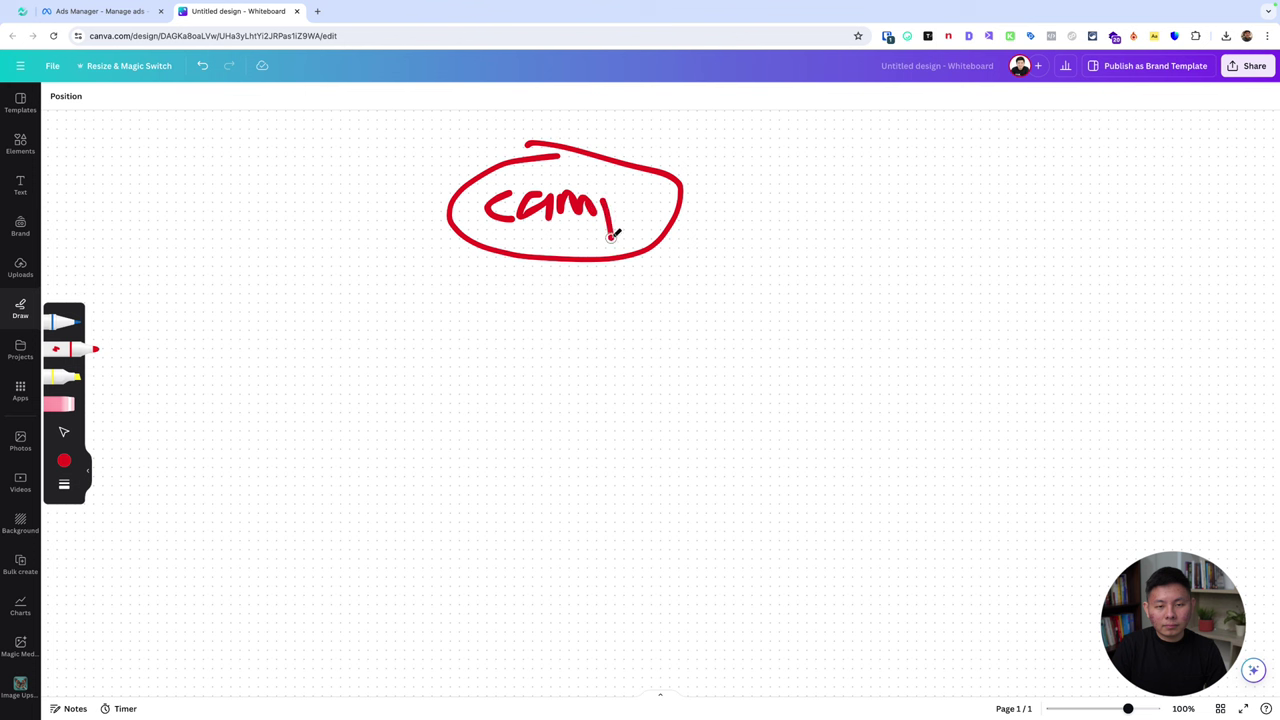
left_click_drag(598, 180, 627, 198)
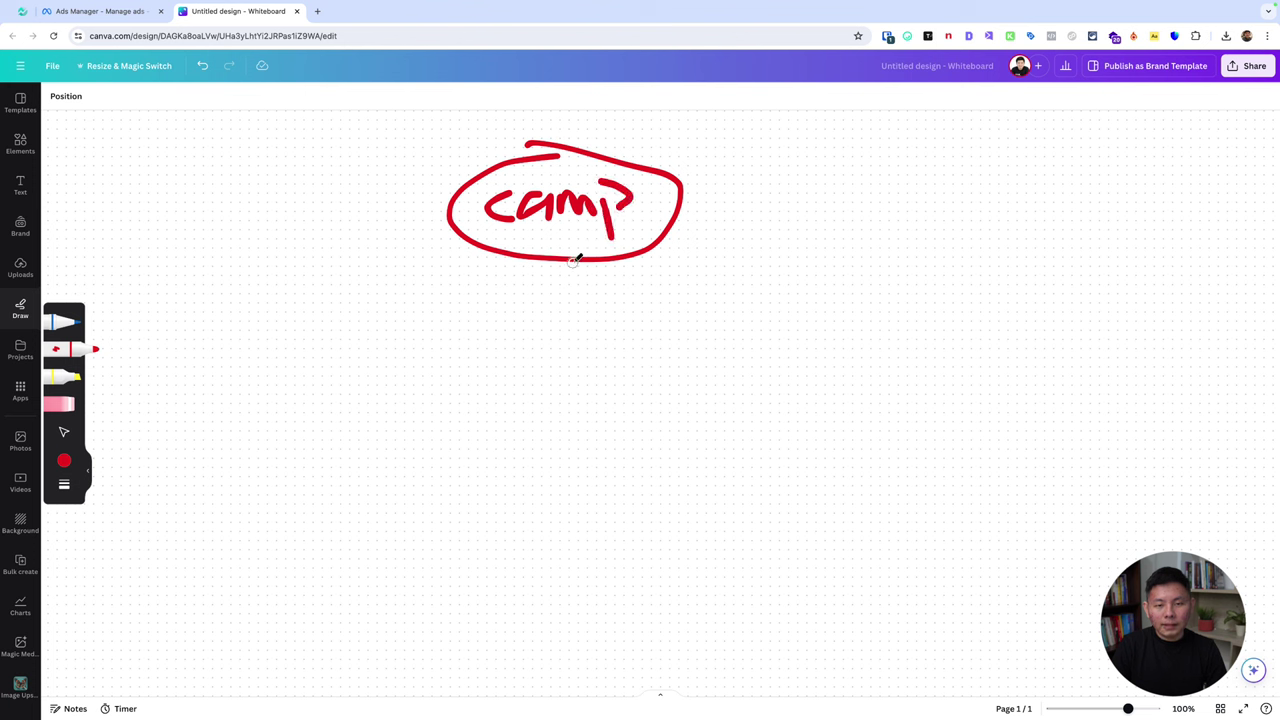
left_click_drag(572, 262, 573, 355)
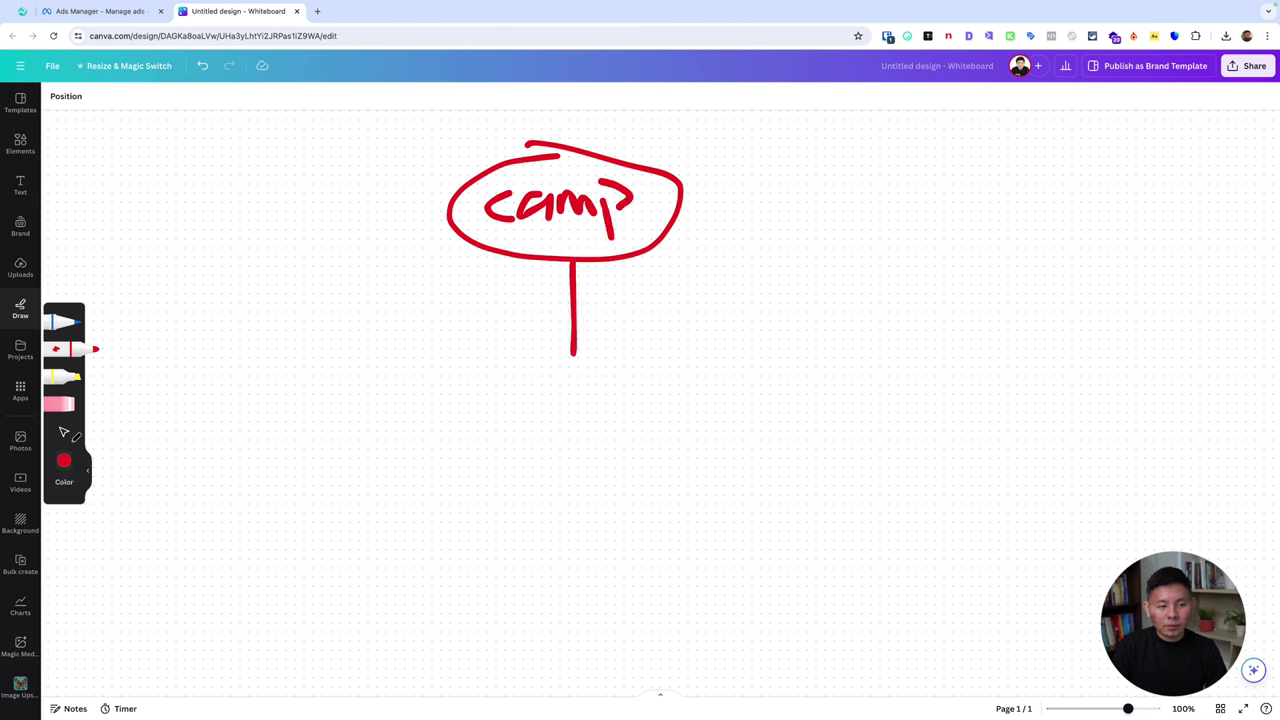
- Duplicate the red ellipse and place the copy at the lower end of the vertical line
left_click(64, 432)
left_click(466, 248)
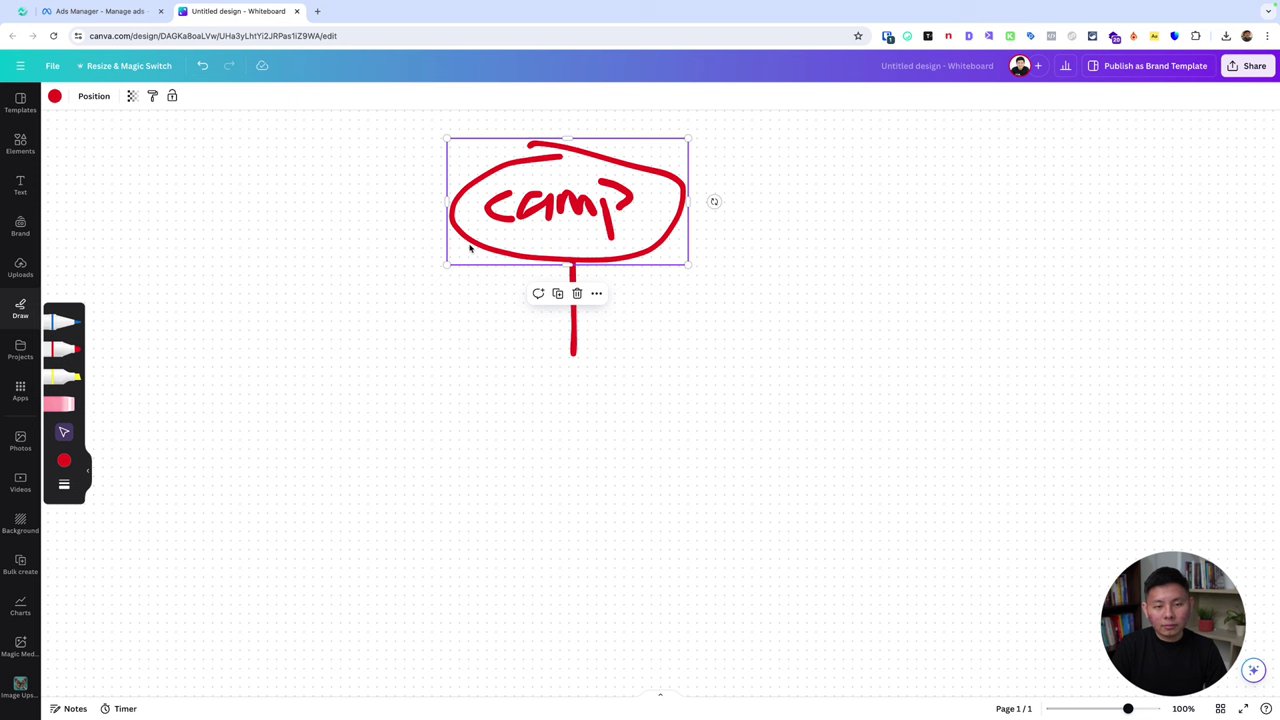
left_click(558, 293)
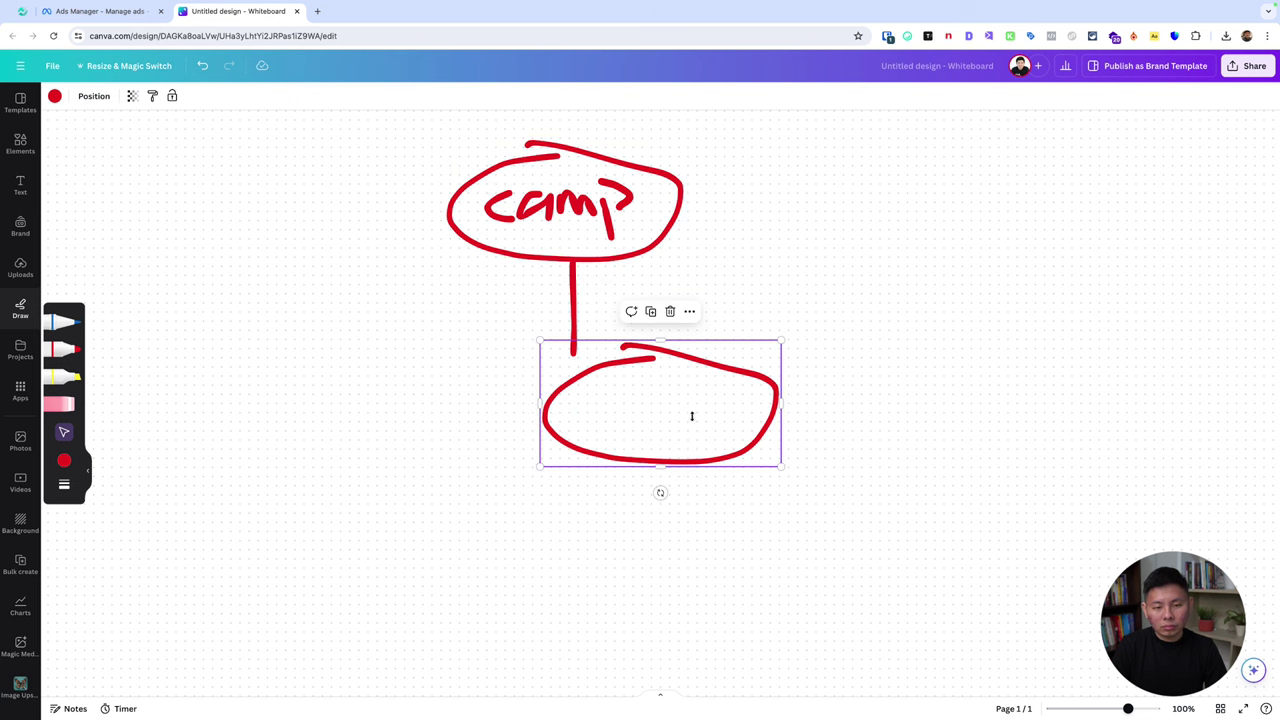
mouse_move(692, 416)
left_mouse_down()
mouse_move(584, 425)
mouse_move(594, 418)
left_mouse_up()
- Handwrite "adset" in red inside the lower ellipse
left_click(60, 348)
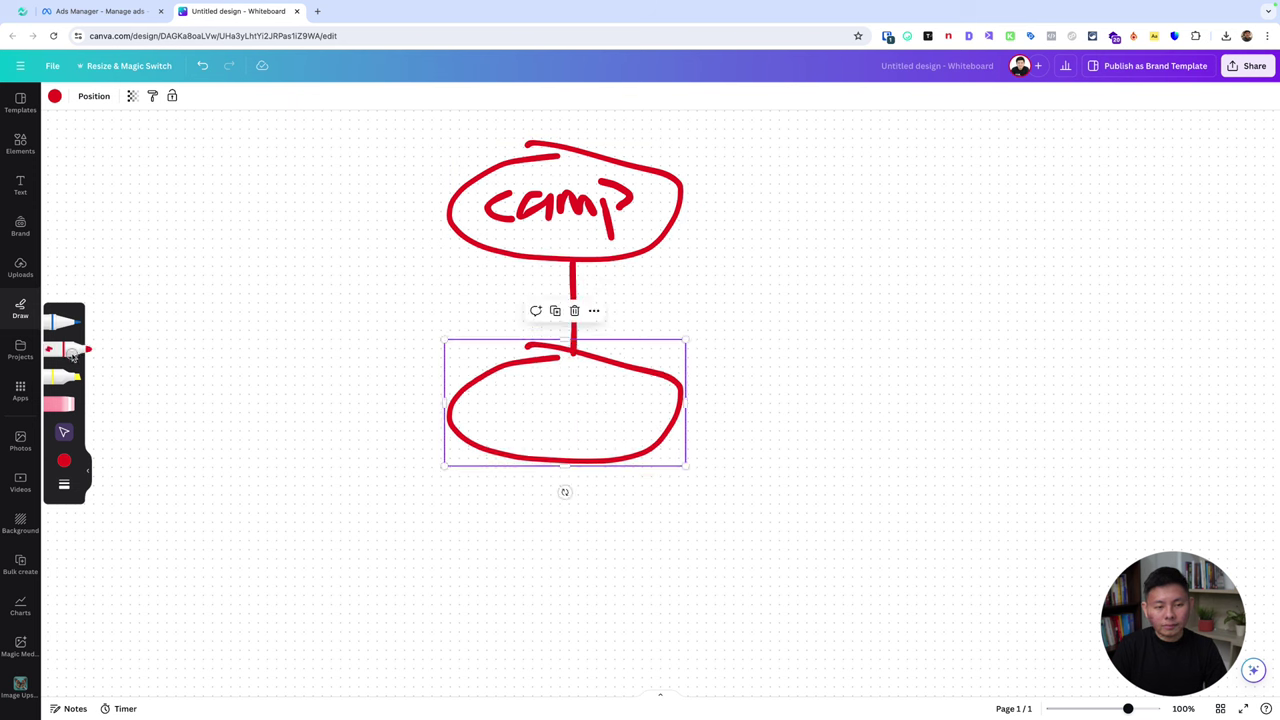
left_click_drag(496, 388, 506, 416)
left_click_drag(528, 402, 530, 422)
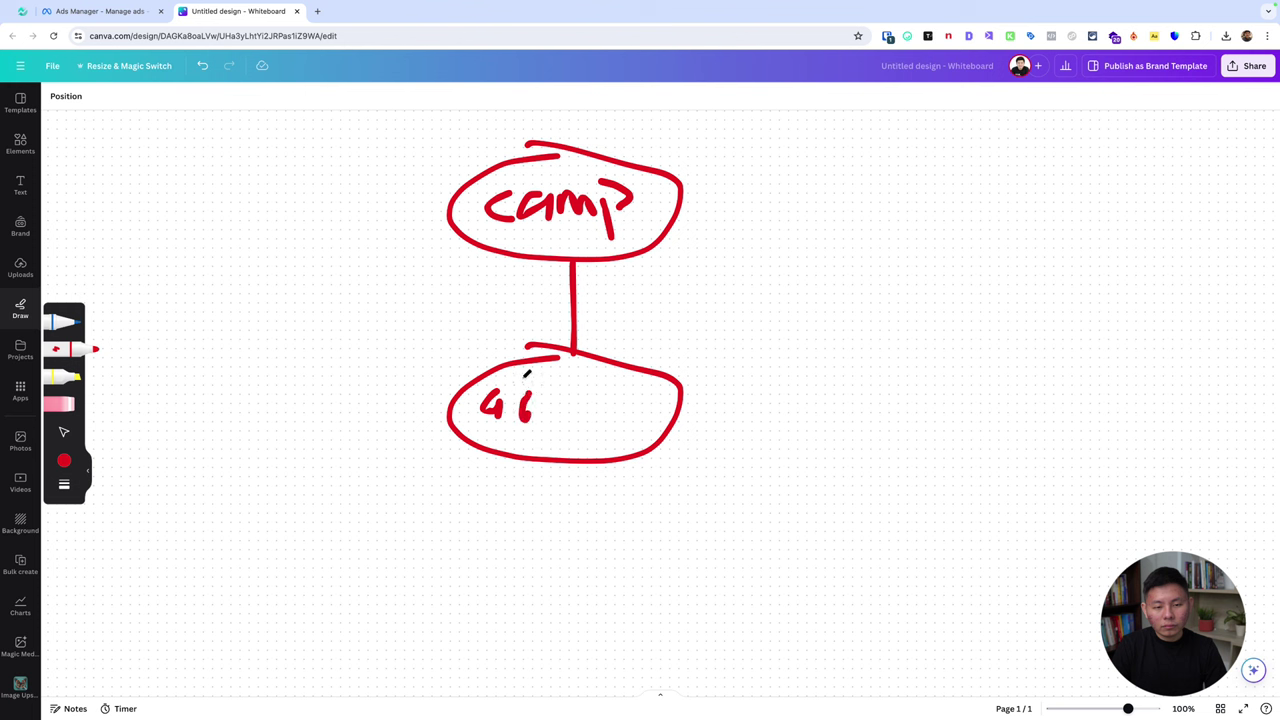
mouse_move(527, 372)
left_mouse_down()
mouse_move(551, 432)
mouse_move(626, 392)
mouse_move(624, 436)
left_mouse_up()
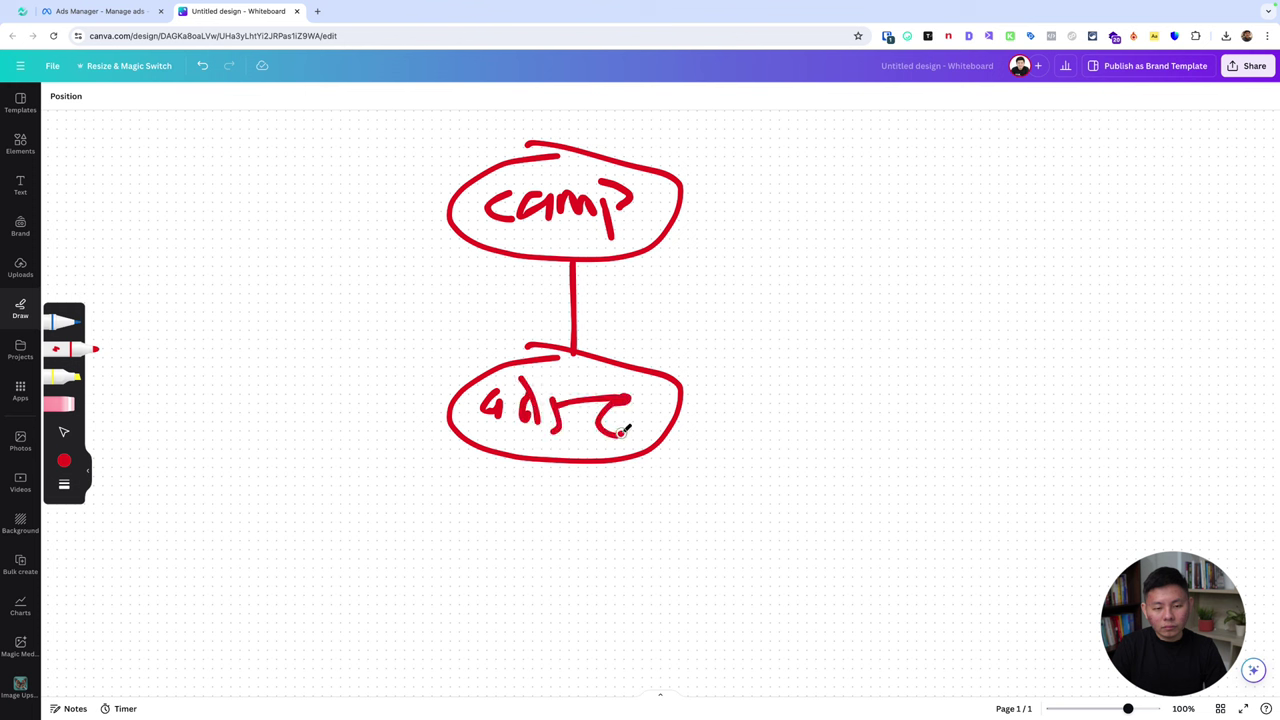
mouse_move(635, 372)
left_mouse_down()
mouse_move(646, 425)
mouse_move(638, 408)
left_mouse_up()
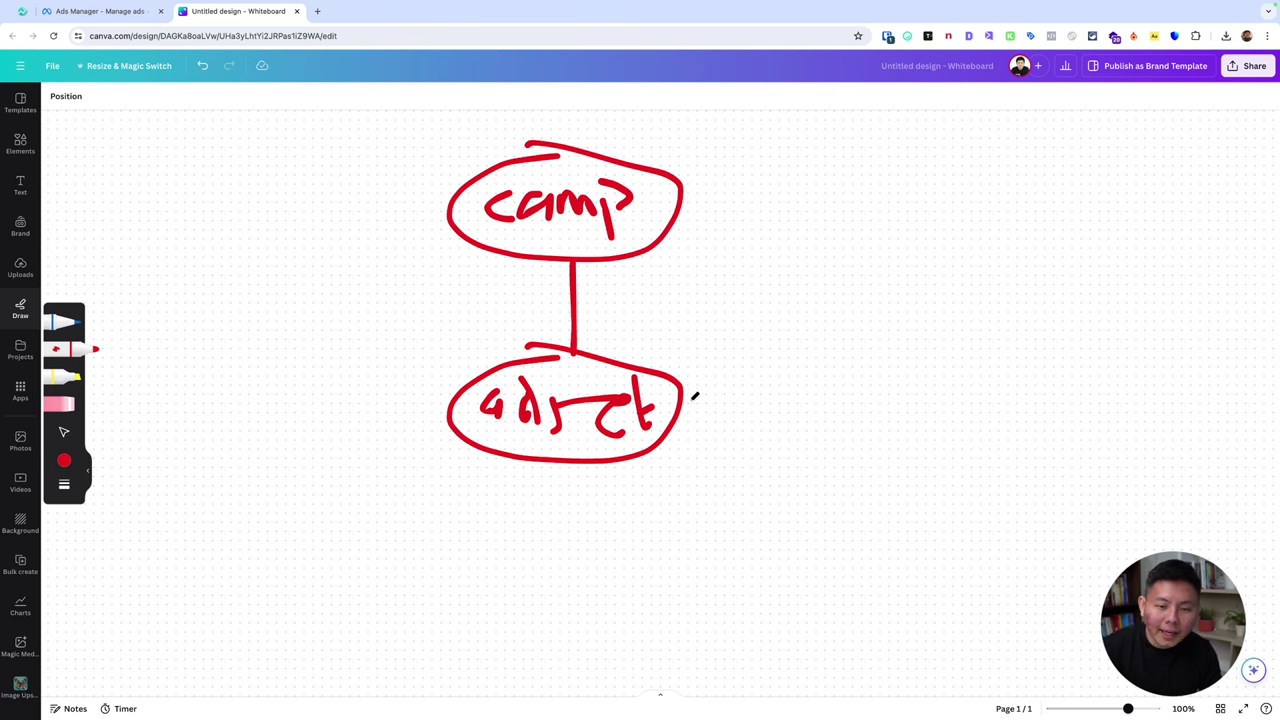
- Draw a red horizontal line from the "adset" ellipse and write "1-2 interest" at its end
mouse_move(686, 404)
left_mouse_down()
mouse_move(809, 410)
mouse_move(849, 446)
mouse_move(924, 410)
mouse_move(955, 432)
mouse_move(1058, 430)
left_mouse_up()
left_click(1010, 363)
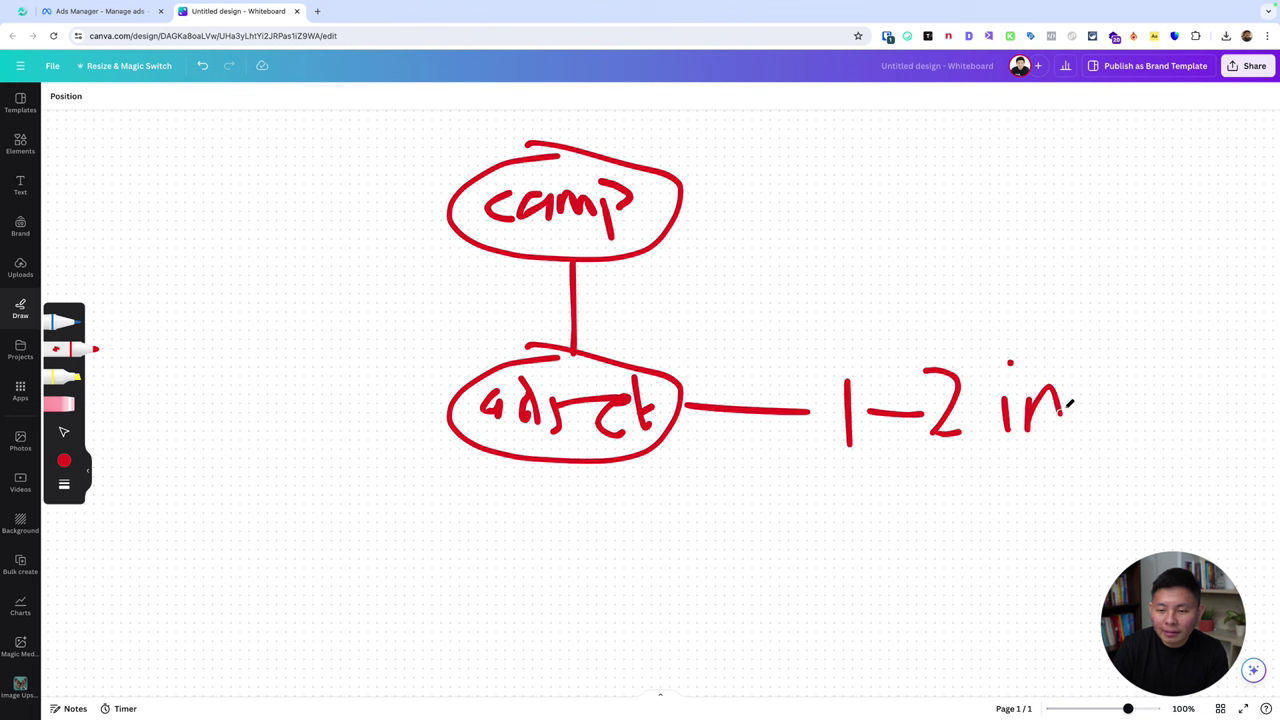
mouse_move(1083, 348)
left_mouse_down()
mouse_move(1100, 410)
mouse_move(1130, 372)
mouse_move(1140, 405)
mouse_move(1146, 376)
mouse_move(1215, 403)
mouse_move(1226, 368)
mouse_move(1242, 436)
mouse_move(1238, 398)
left_mouse_up()
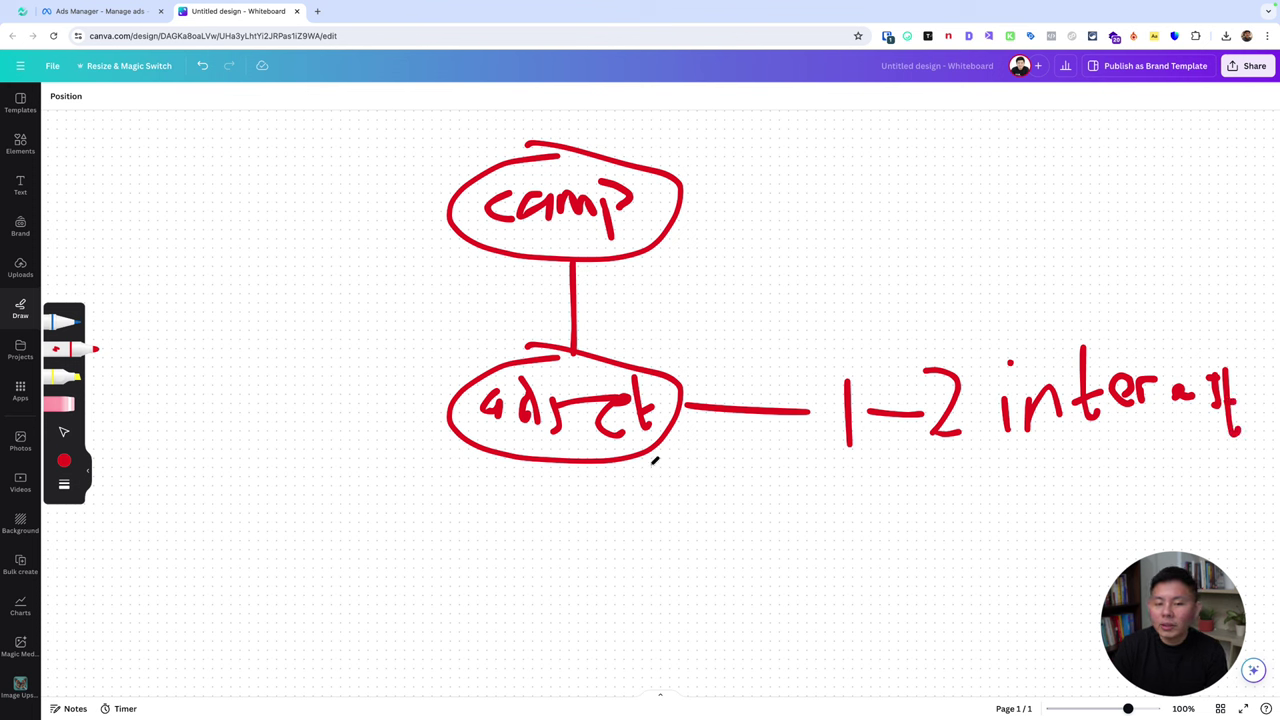
- With the blue pen, add a check mark beside the "adset" ellipse and write "5-10" below "1-2 interest"
left_click(70, 321)
mouse_move(640, 458)
left_mouse_down()
mouse_move(648, 503)
mouse_move(747, 426)
left_mouse_up()
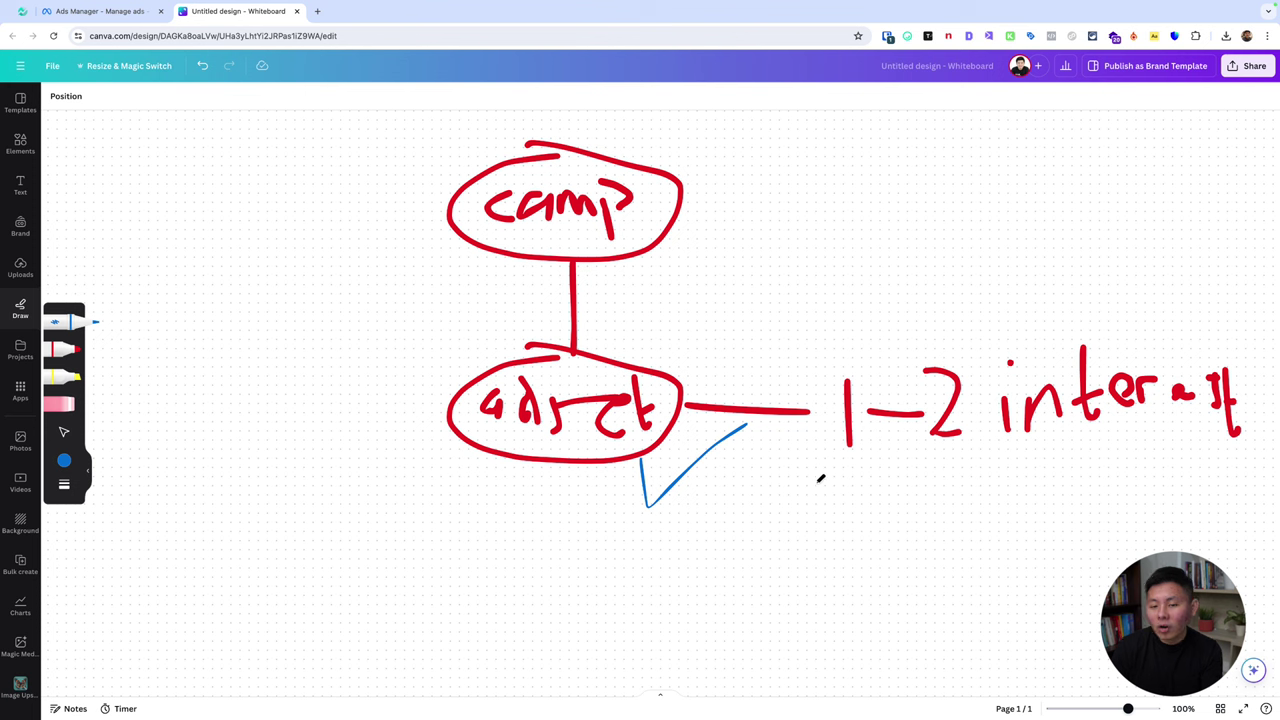
mouse_move(857, 494)
left_mouse_down()
mouse_move(838, 546)
mouse_move(858, 491)
mouse_move(896, 491)
left_mouse_up()
mouse_move(882, 522)
left_mouse_down()
mouse_move(926, 516)
mouse_move(940, 548)
left_mouse_up()
mouse_move(985, 498)
left_mouse_down()
mouse_move(1018, 536)
mouse_move(996, 500)
left_mouse_up()
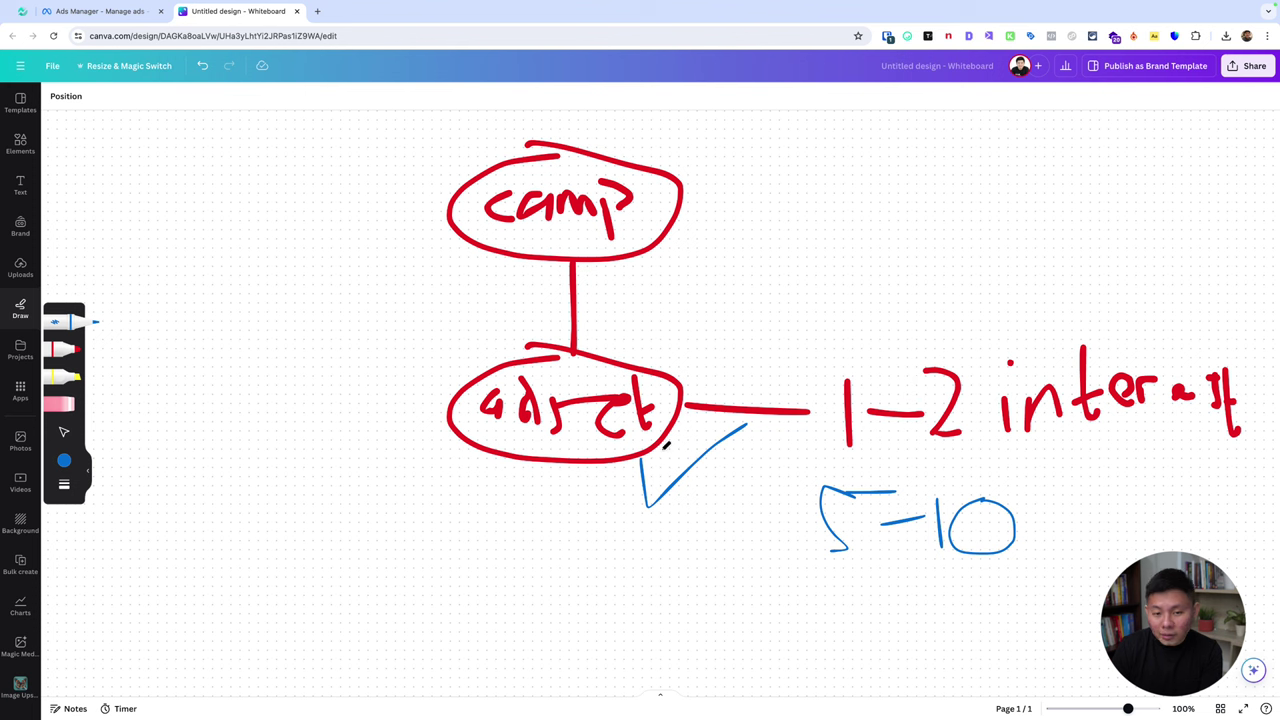
- Draw a blue branch from the "camp" ellipse to a second blue ellipse labelled "ad set"
mouse_move(460, 232)
left_mouse_down()
mouse_move(295, 327)
mouse_move(332, 412)
mouse_move(296, 320)
left_mouse_up()
mouse_move(230, 324)
left_mouse_down()
mouse_move(154, 346)
mouse_move(163, 403)
mouse_move(193, 383)
mouse_move(232, 410)
mouse_move(290, 388)
left_mouse_up()
mouse_move(300, 380)
left_mouse_down()
mouse_move(294, 400)
mouse_move(318, 410)
left_mouse_up()
mouse_move(326, 364)
left_mouse_down()
mouse_move(331, 403)
mouse_move(350, 379)
left_mouse_up()
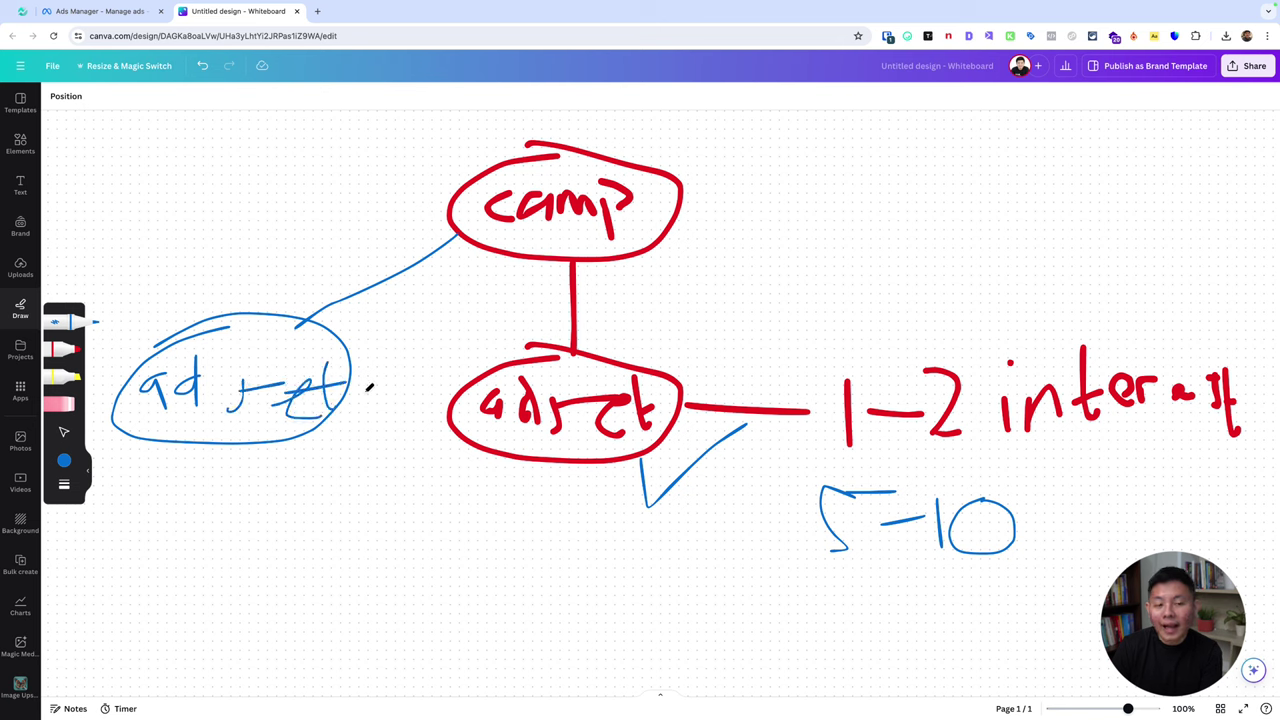
- Switch back to Ads Manager and browse the suggested interests for the ad set's detailed targeting, leaving the list without adding any
left_click(70, 14)
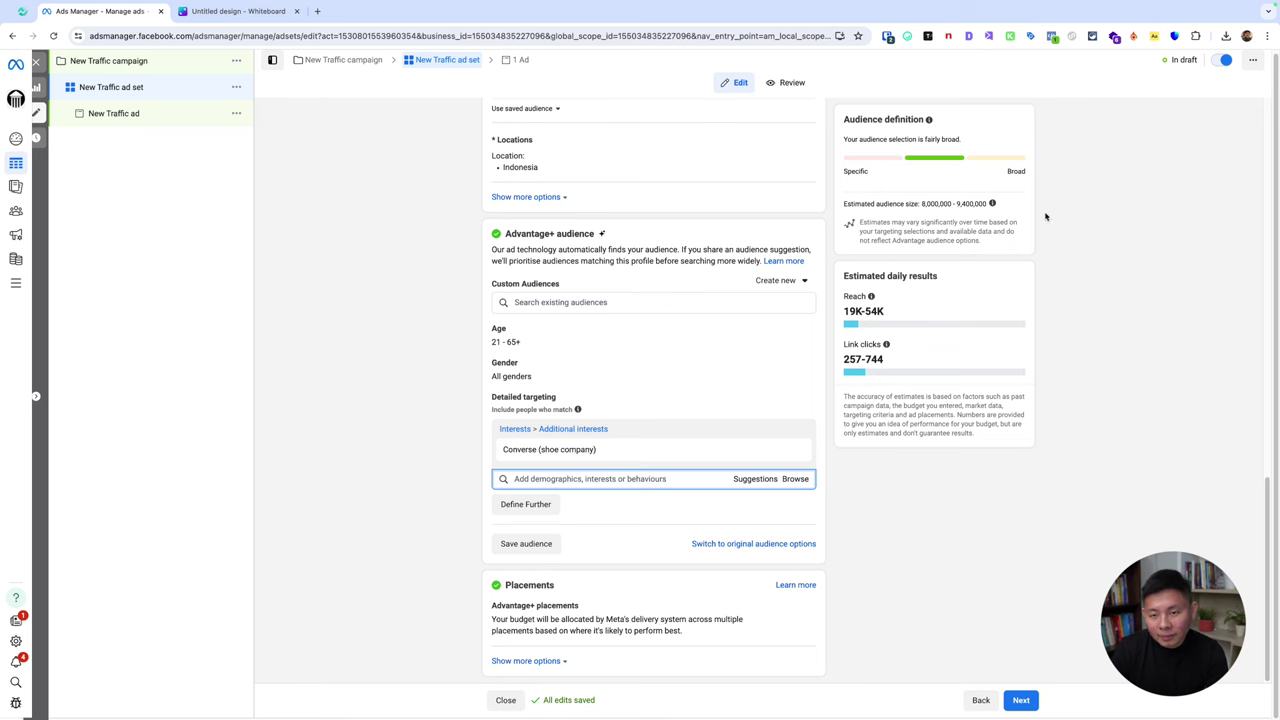
mouse_move(660, 448)
left_click(756, 479)
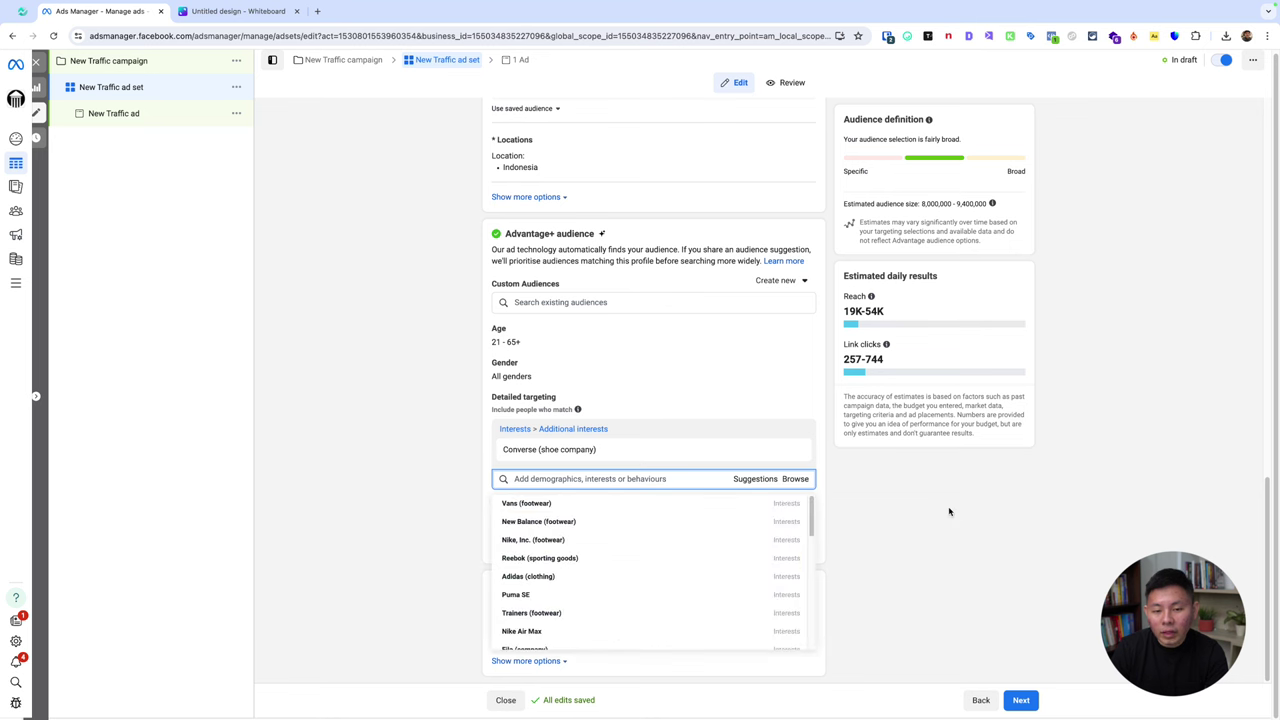
scroll(607, 572, "down", 3)
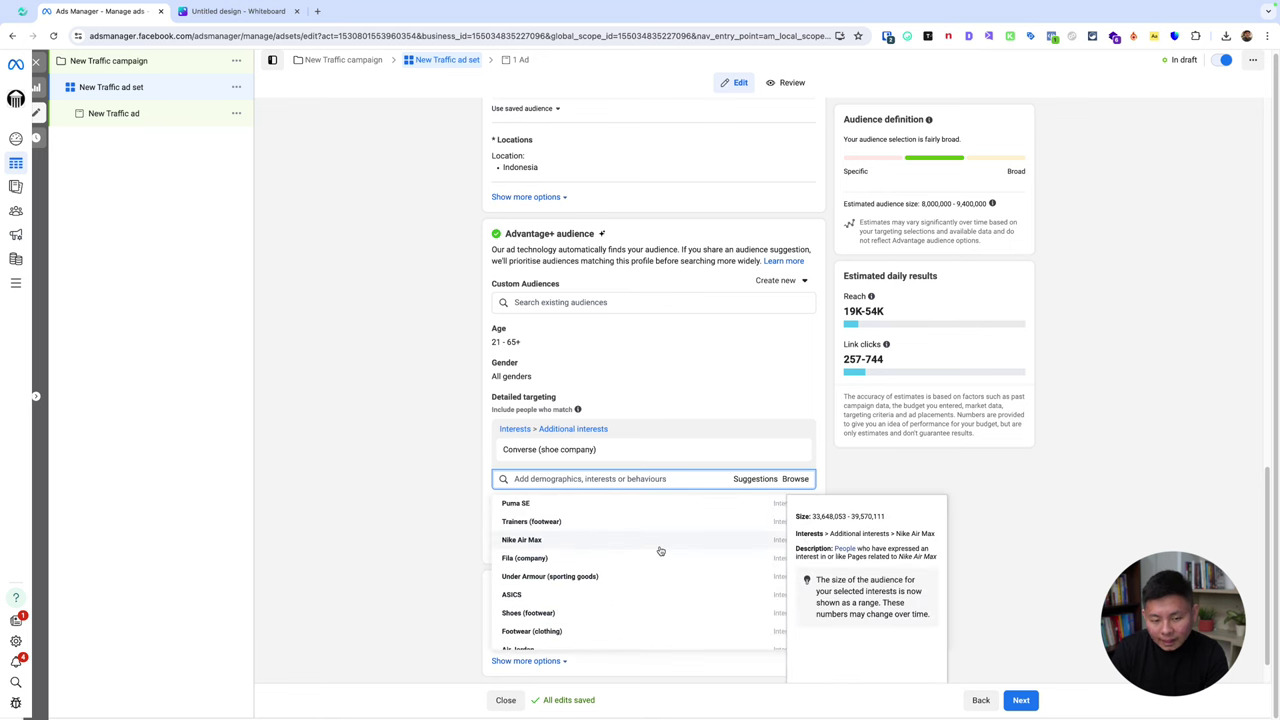
scroll(707, 572, "down", 5)
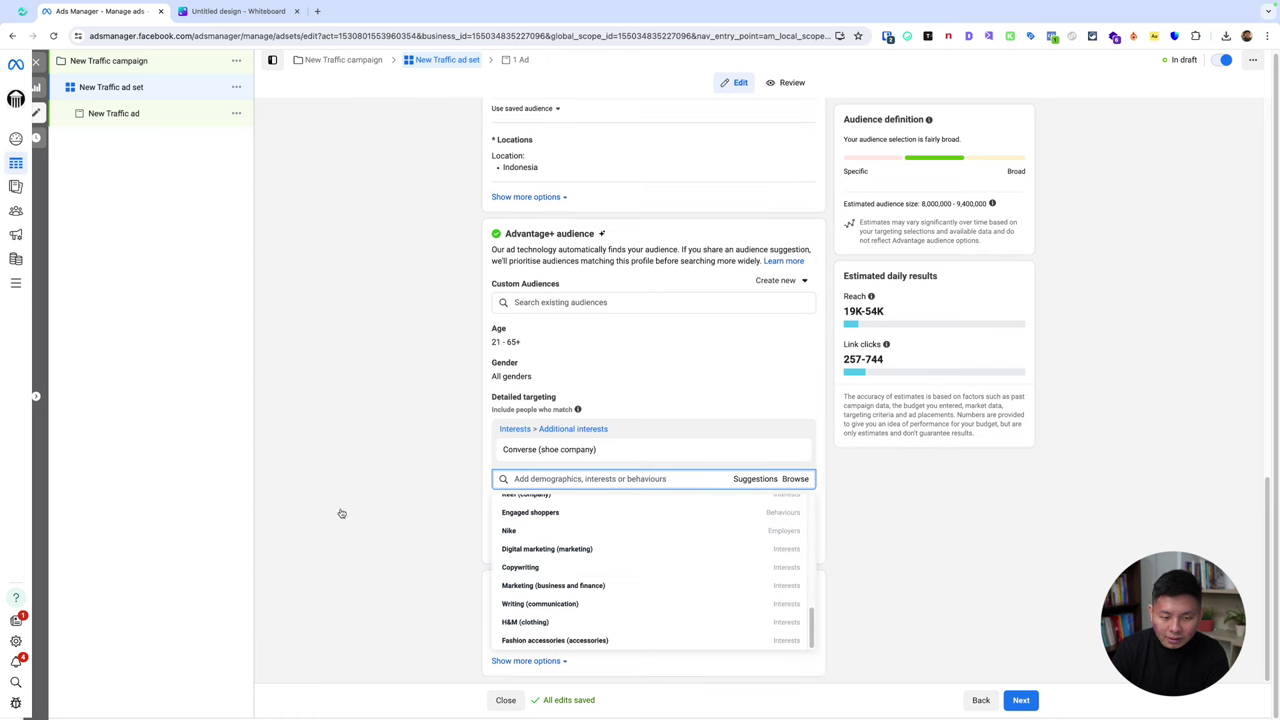
left_click(470, 478)
- Highlight the estimated audience size range in the audience definition
scroll(849, 466, "down", 1)
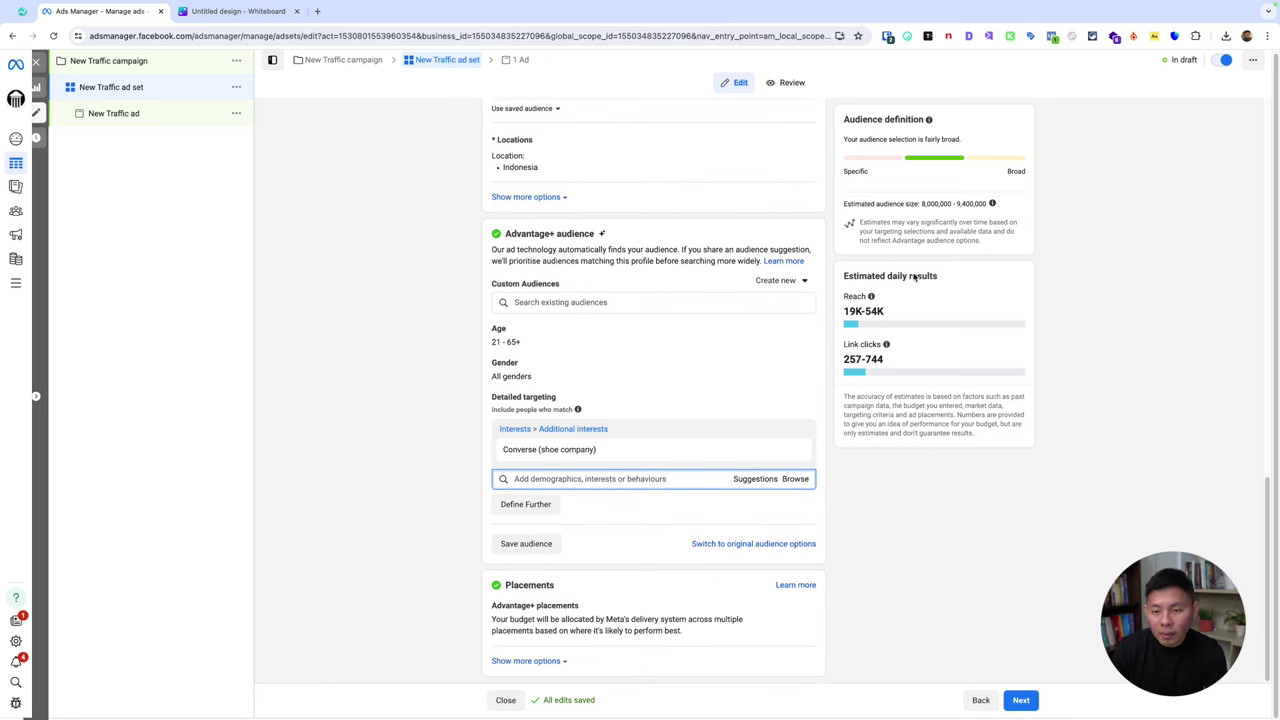
left_click_drag(922, 203, 1012, 210)
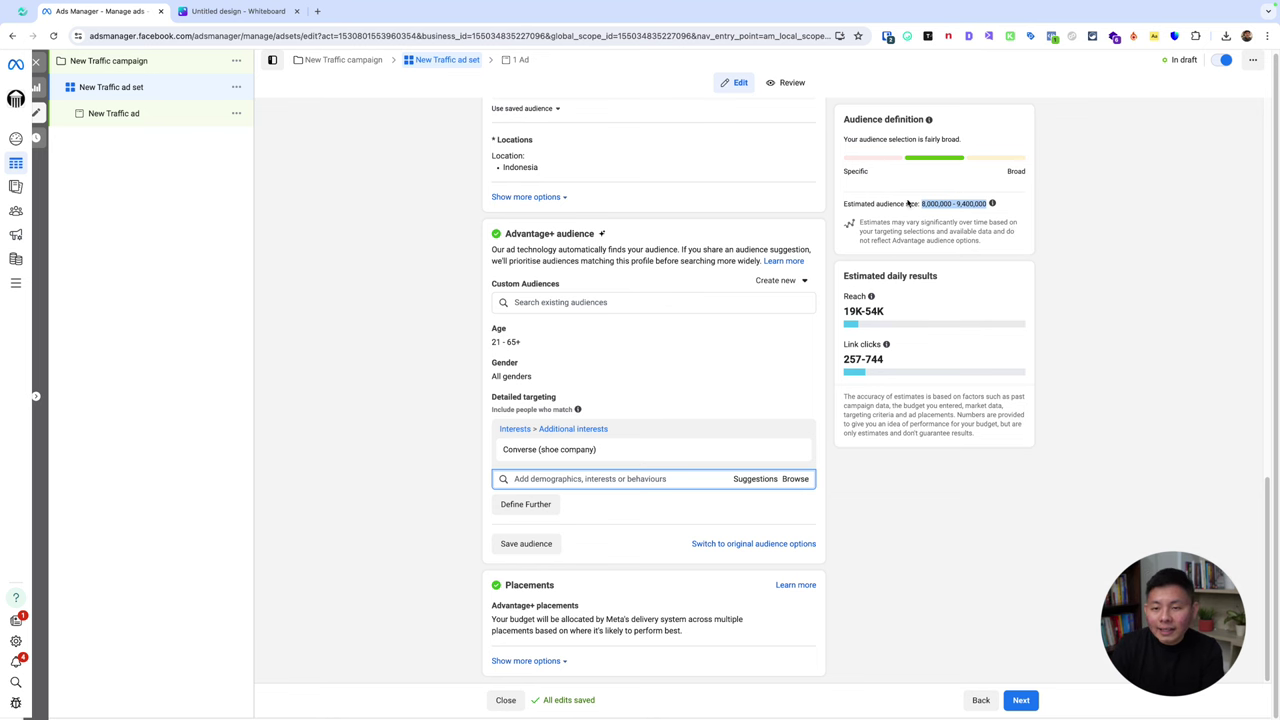
- Narrow the ad set's detailed targeting so people must also match the Engaged shoppers purchase behaviour
left_click(524, 503)
left_click(570, 499)
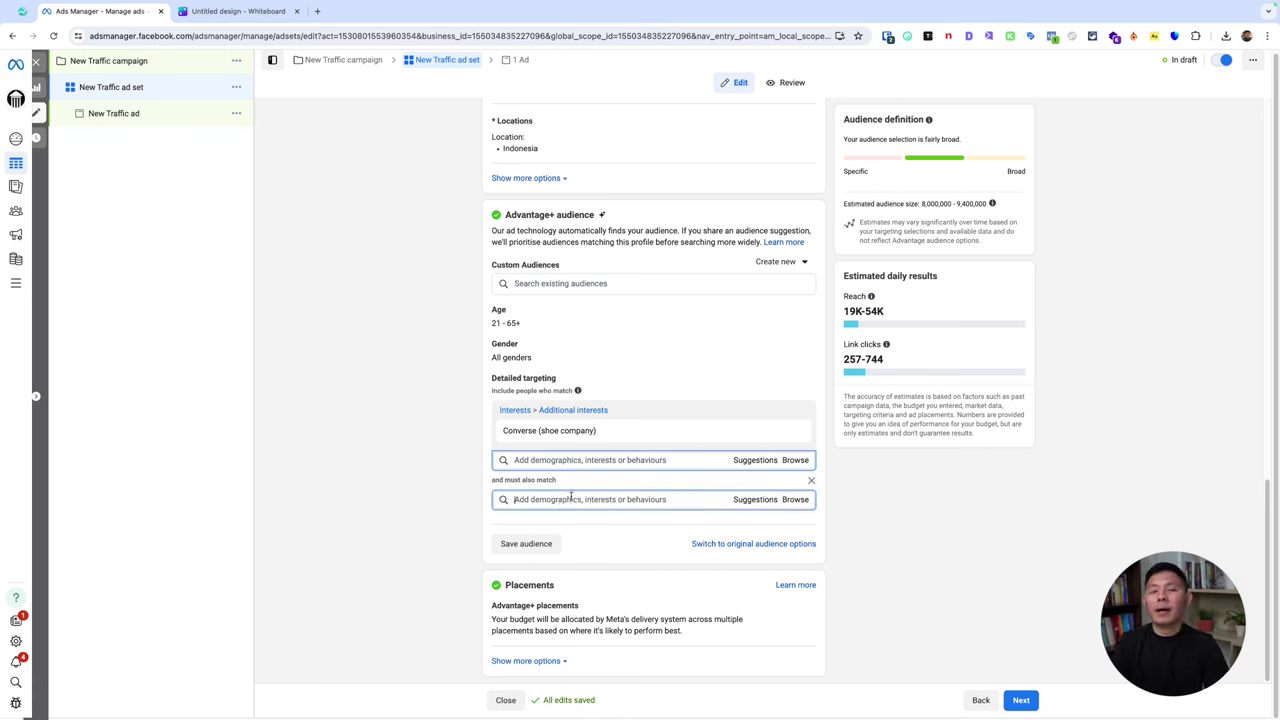
type("engaged")
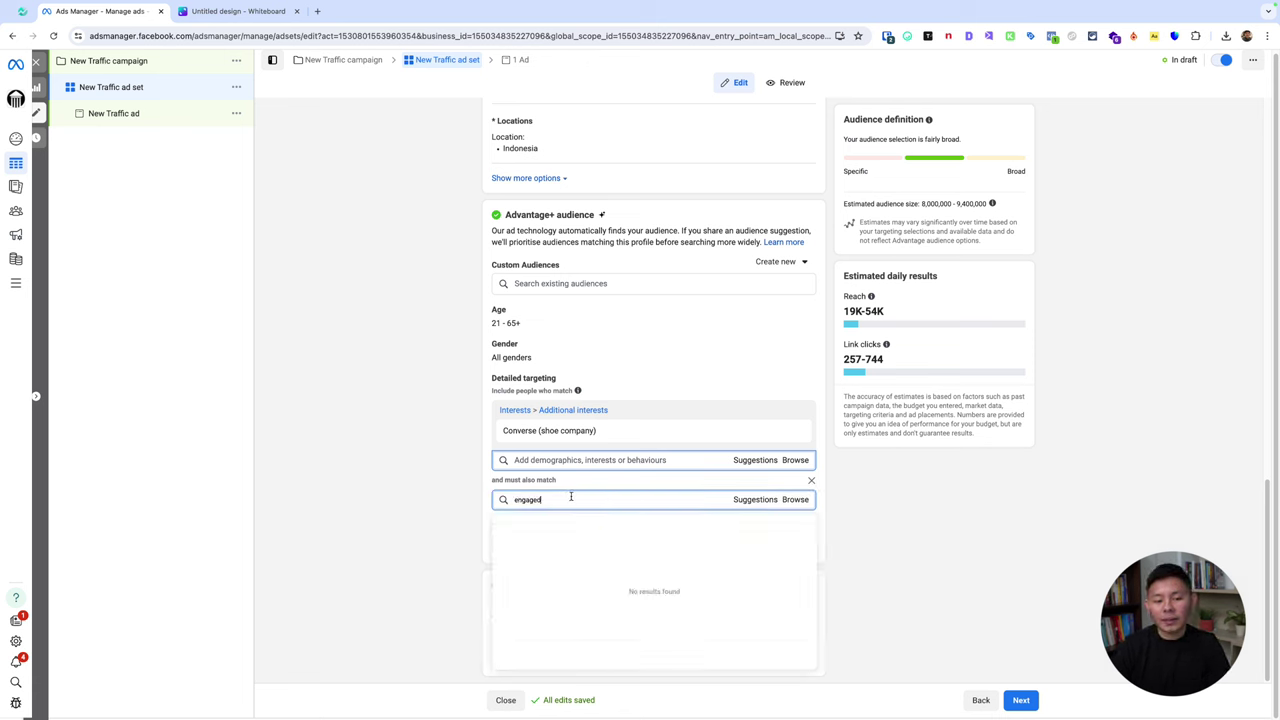
left_click(545, 565)
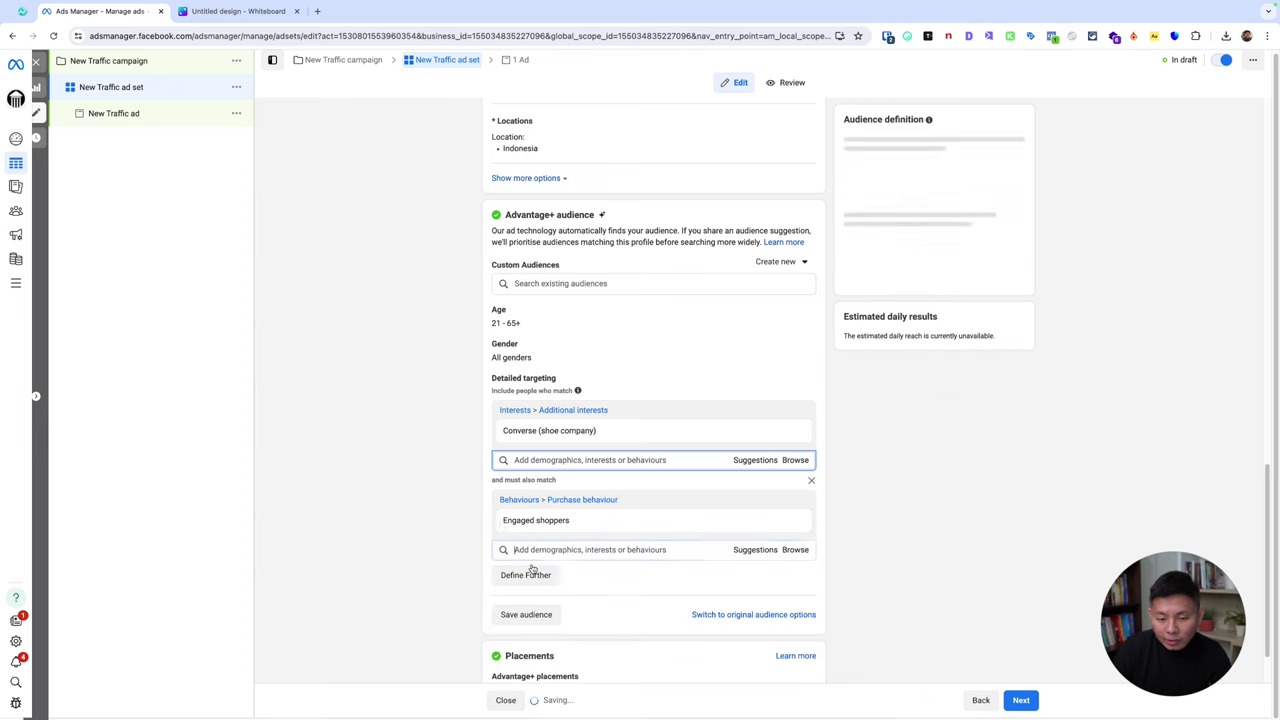
mouse_move(575, 526)
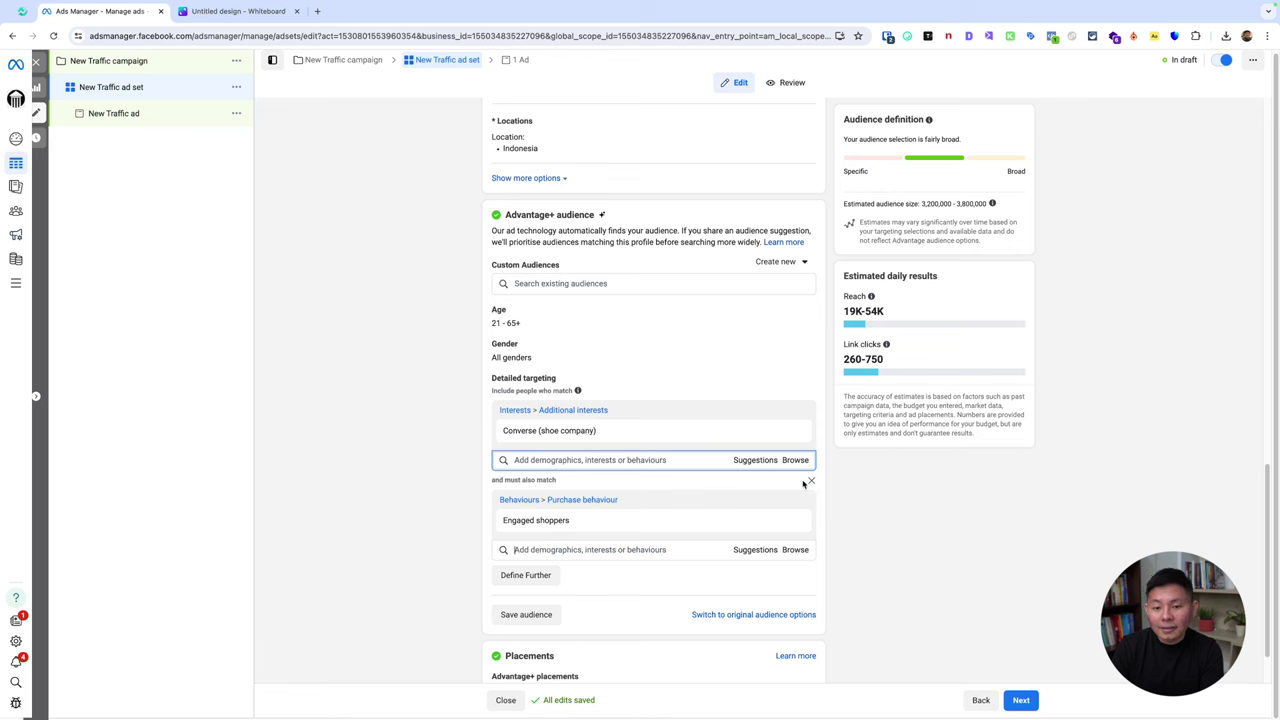
- Remove the Engaged shoppers condition and the Converse (shoe company) interest from the detailed targeting
left_click(811, 483)
left_click(796, 440)
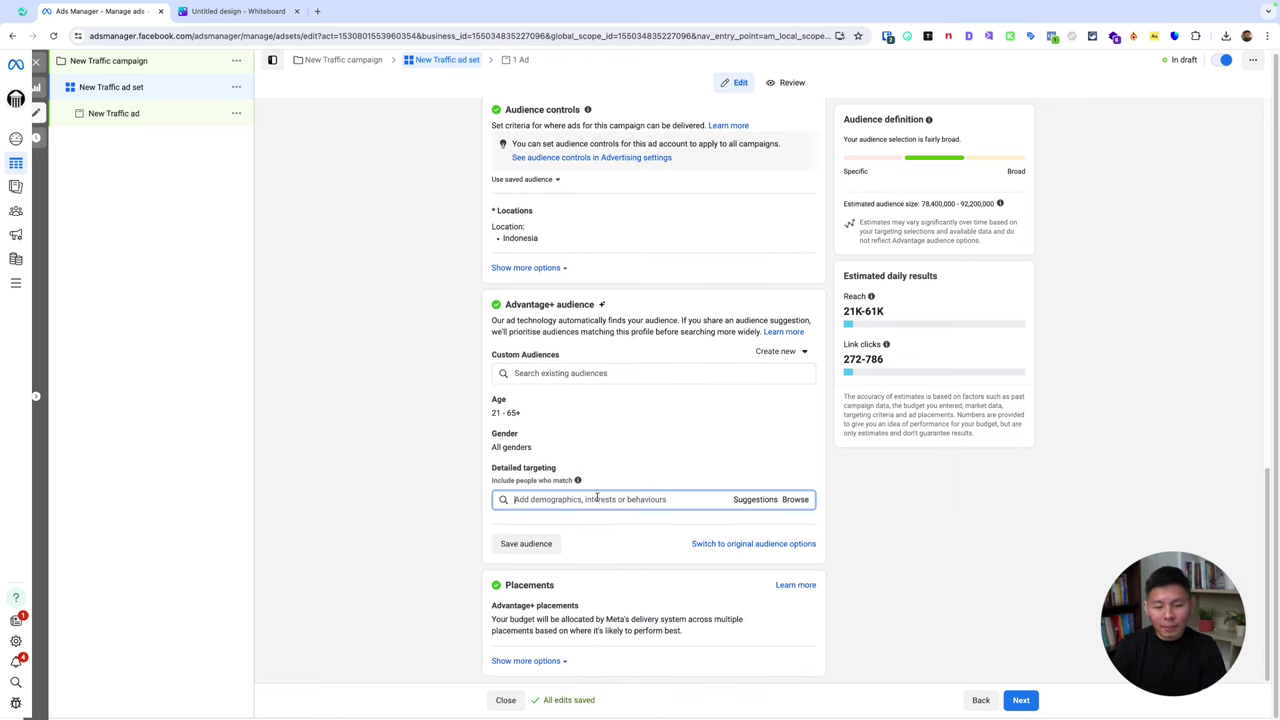
- Search the detailed targeting for "ootd", add the Outfit of the day interest, and check its suggested interests without adding any
type("ootd")
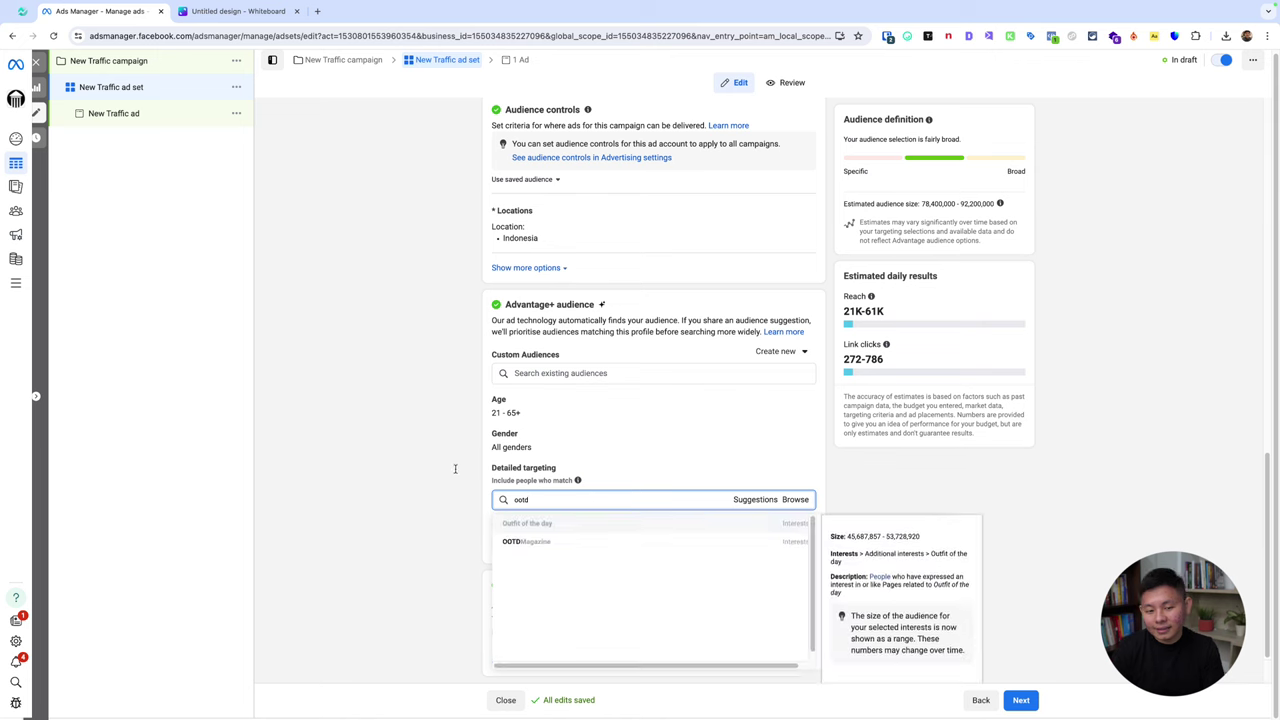
left_click(531, 514)
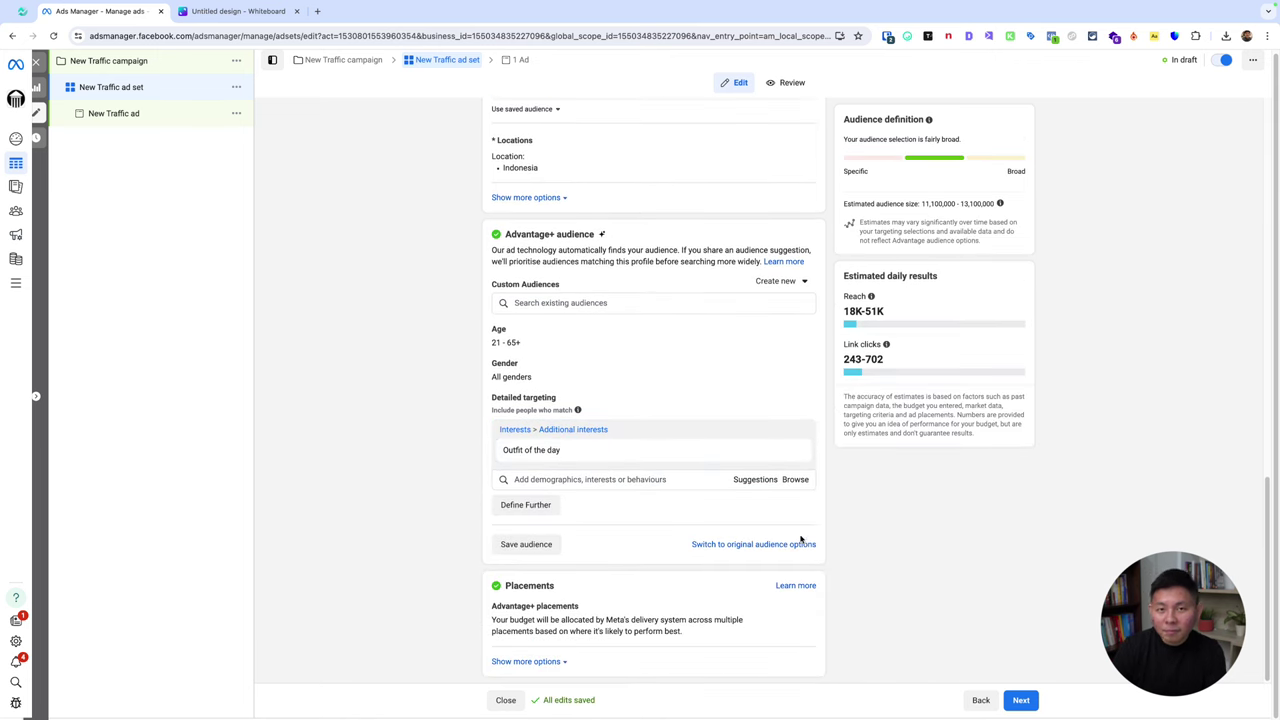
left_click(763, 481)
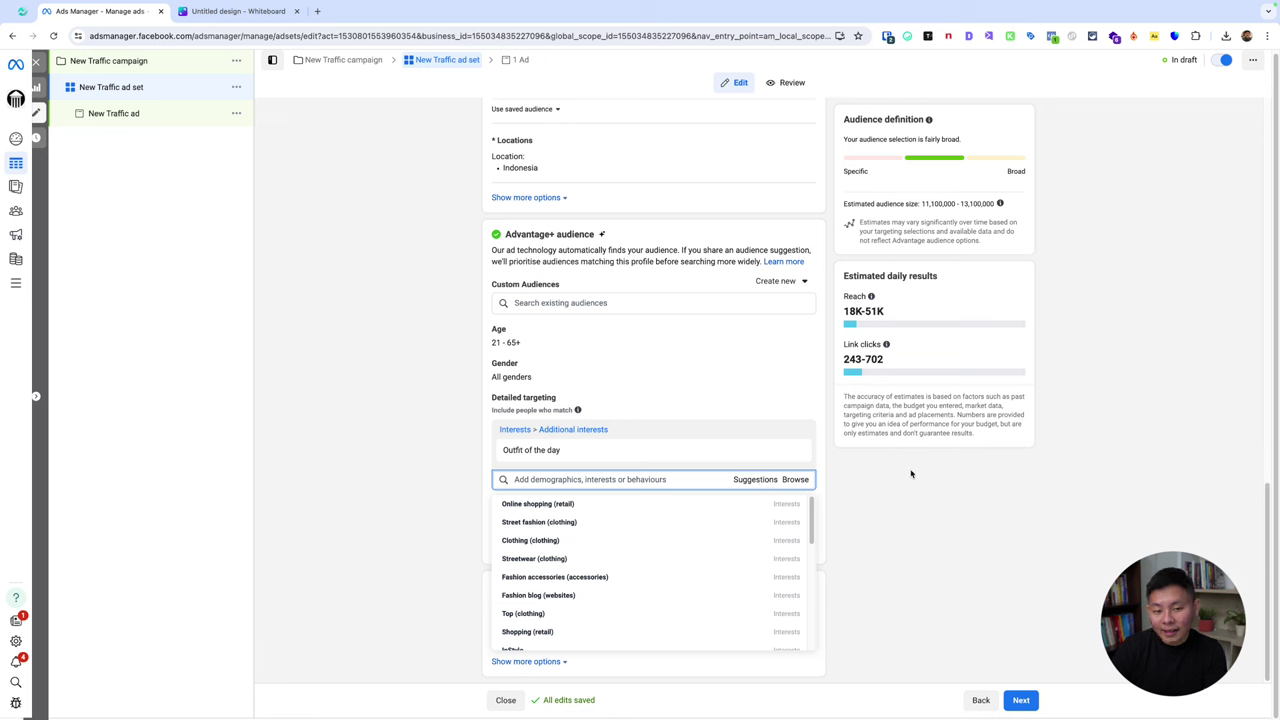
left_click(975, 512)
mouse_move(637, 449)
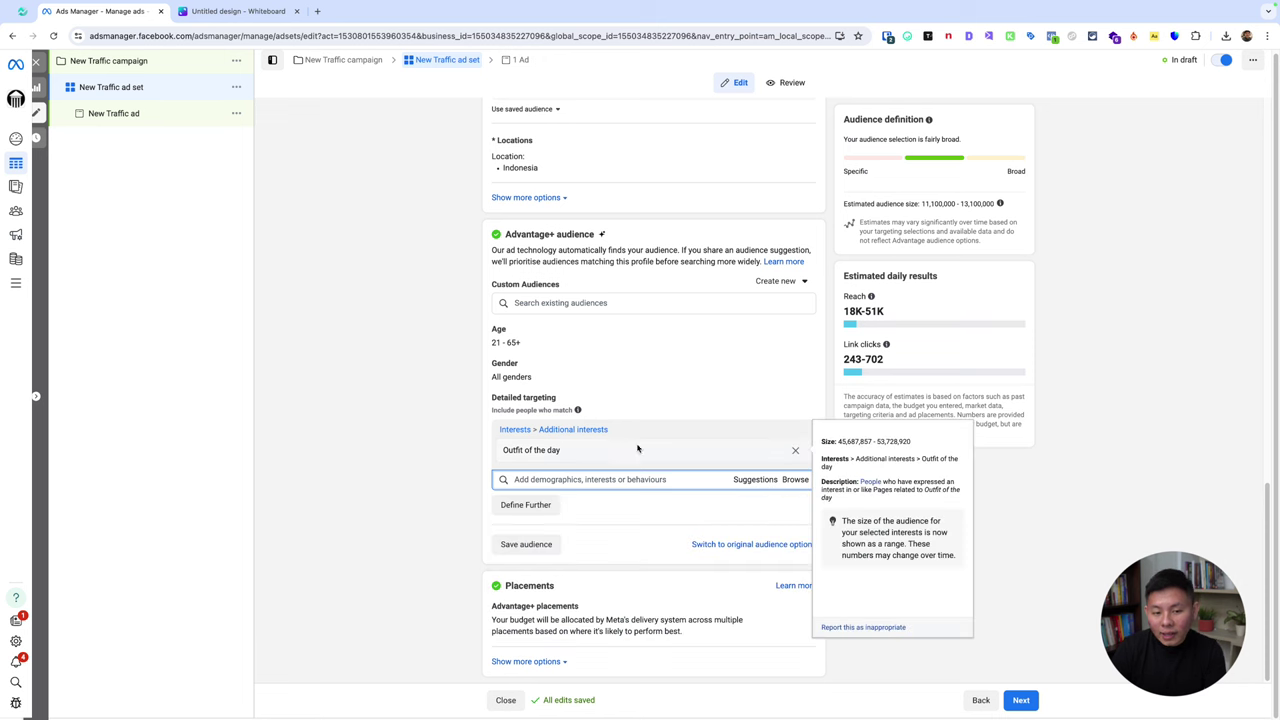
- Narrow the Outfit of the day audience with Sneakers Addict as a must-also-match interest and highlight the estimated audience size
left_click(529, 505)
left_click(599, 518)
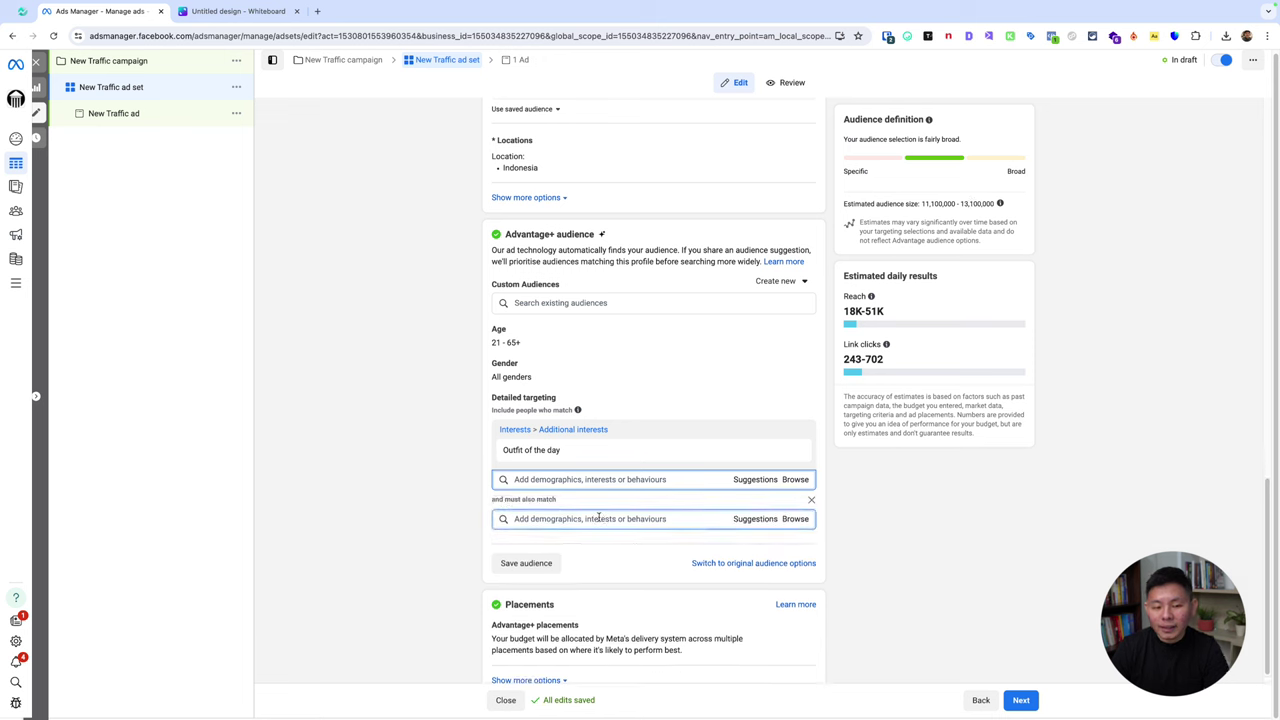
type("sneakers")
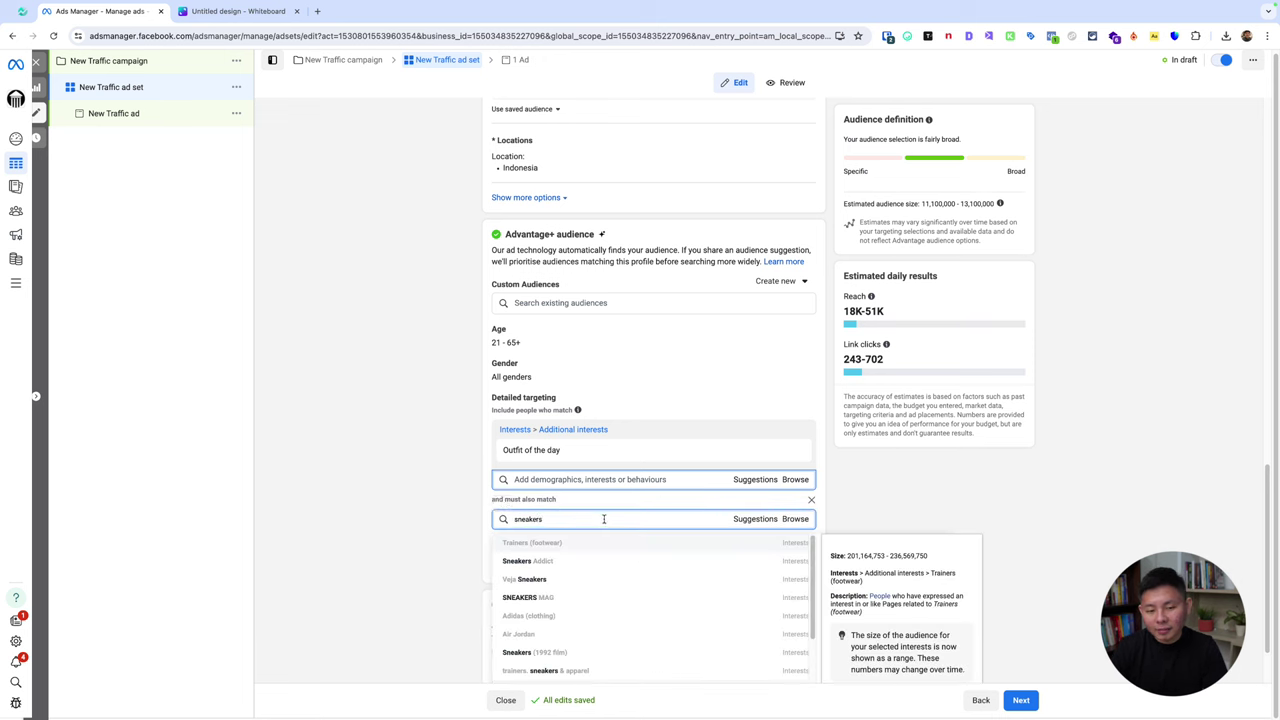
left_click(564, 566)
scroll(455, 536, "down", 2)
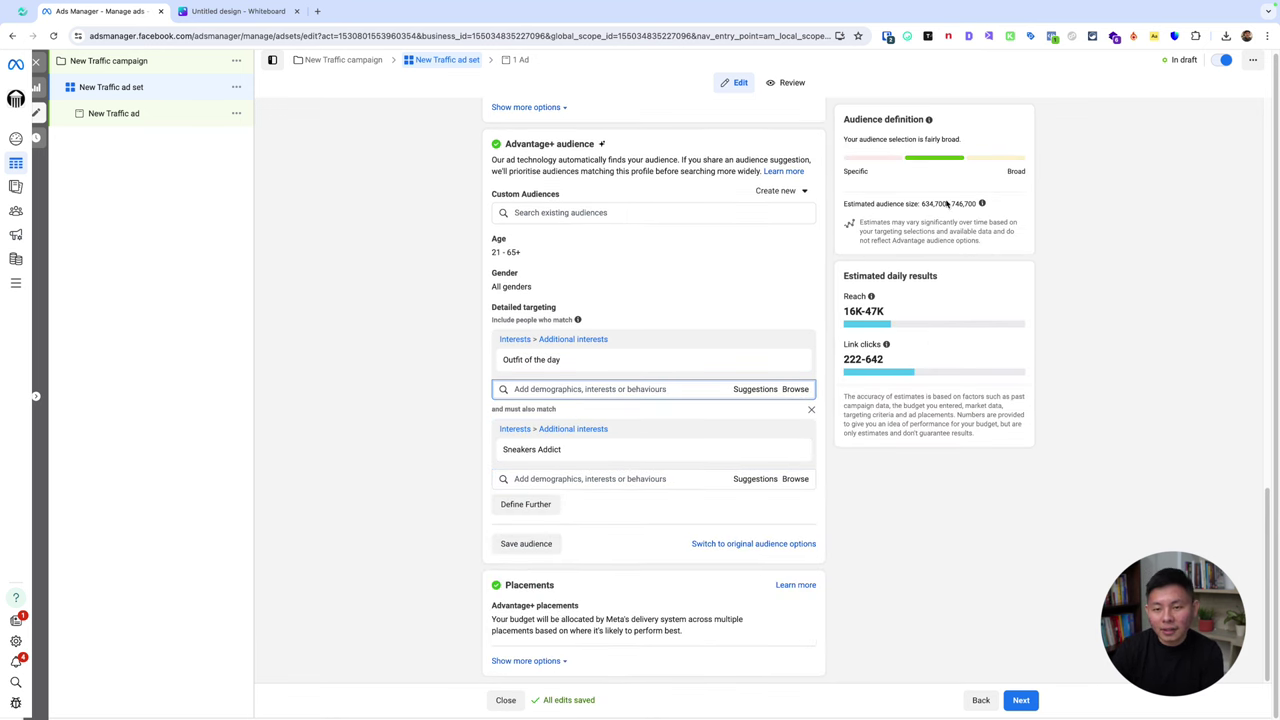
left_click_drag(921, 204, 984, 205)
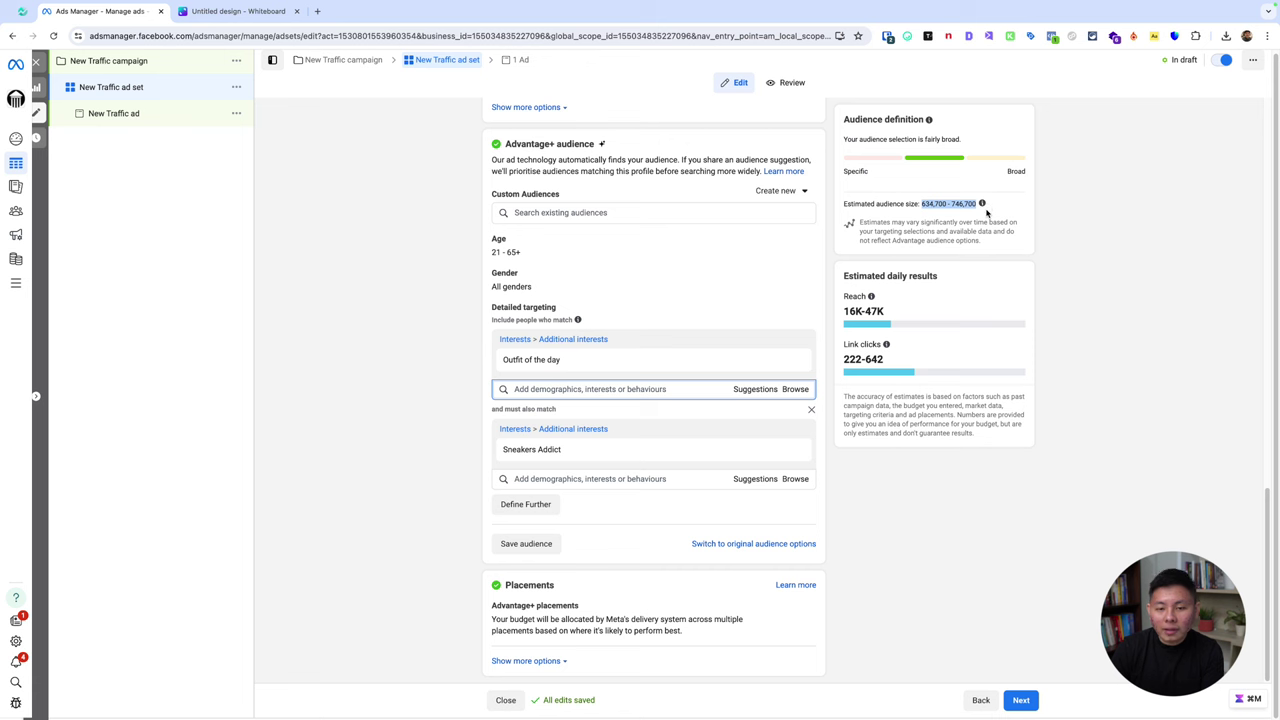
- Replace Sneakers Addict in the must-also-match condition with the suggested Converse (shoe company) interest
left_click(752, 478)
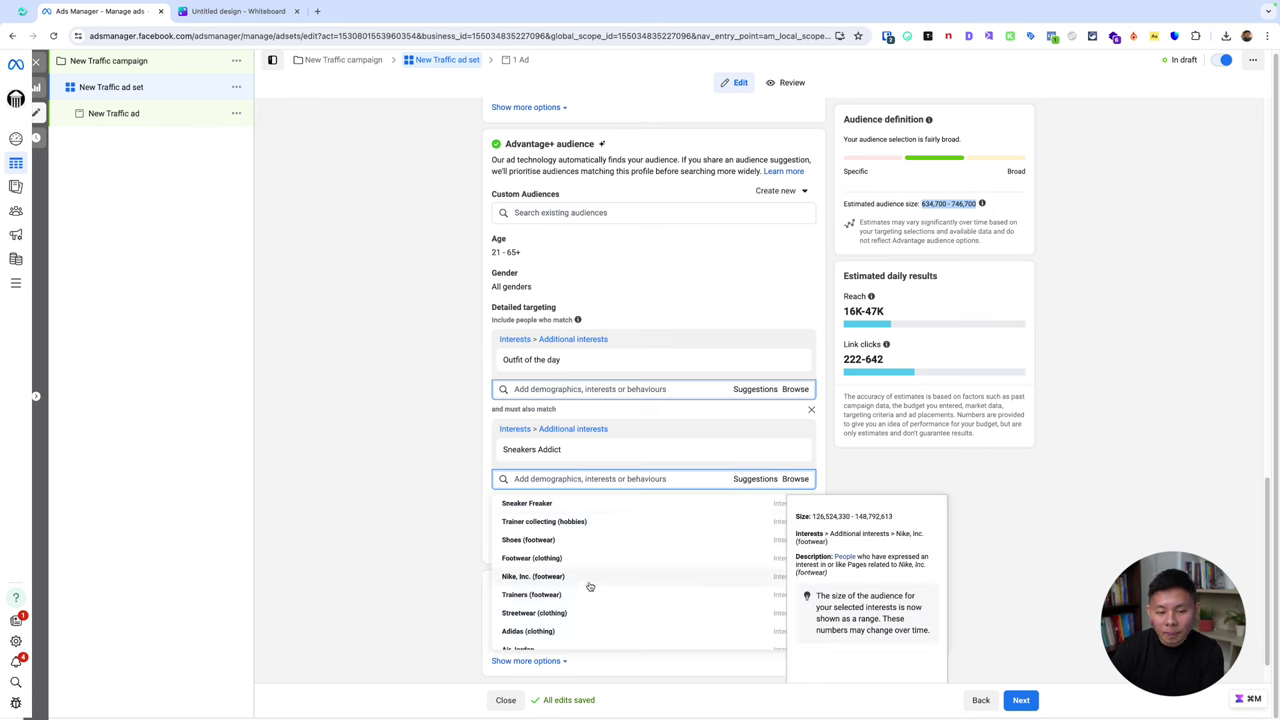
scroll(589, 585, "down", 2)
scroll(600, 571, "down", 3)
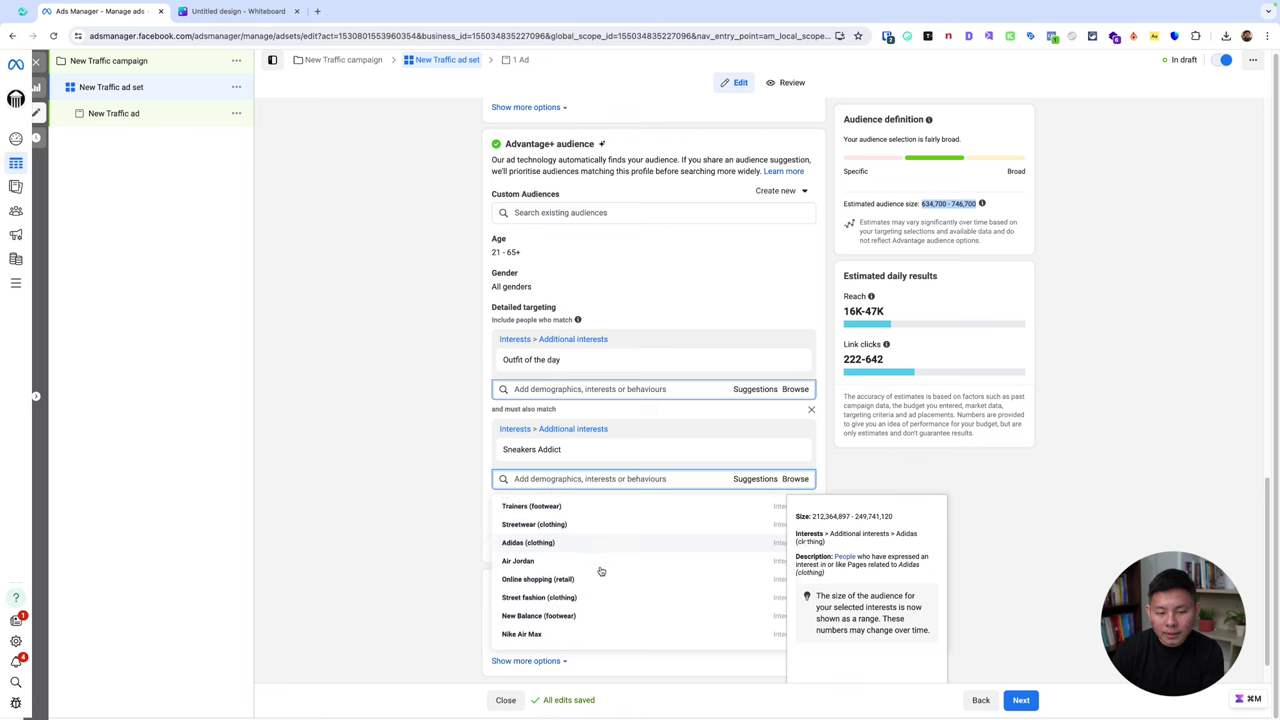
scroll(600, 571, "down", 5)
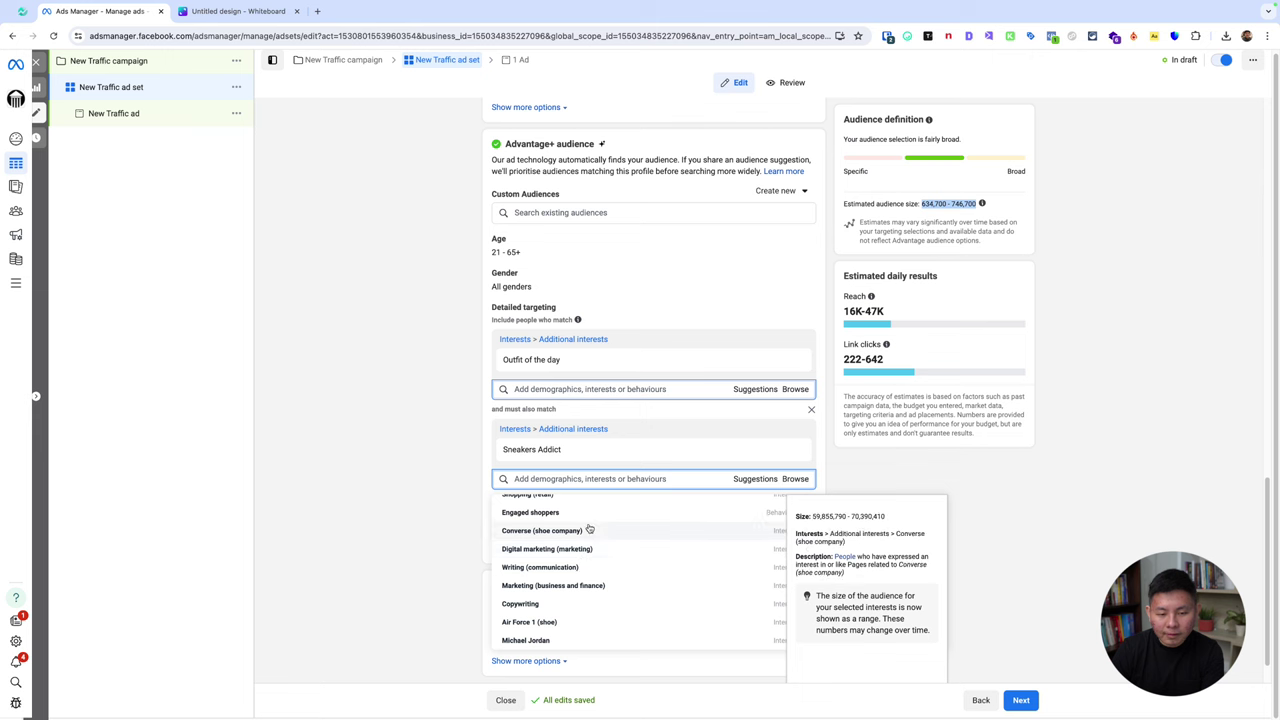
left_click(589, 530)
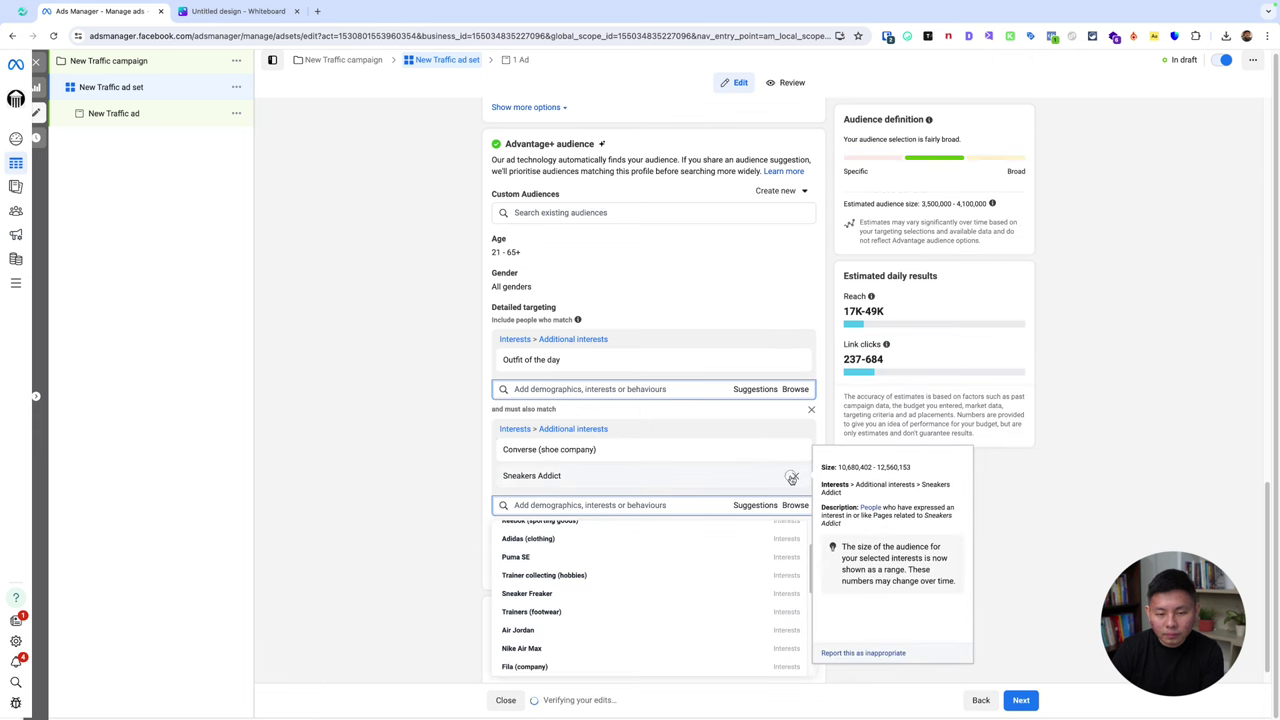
left_click(795, 479)
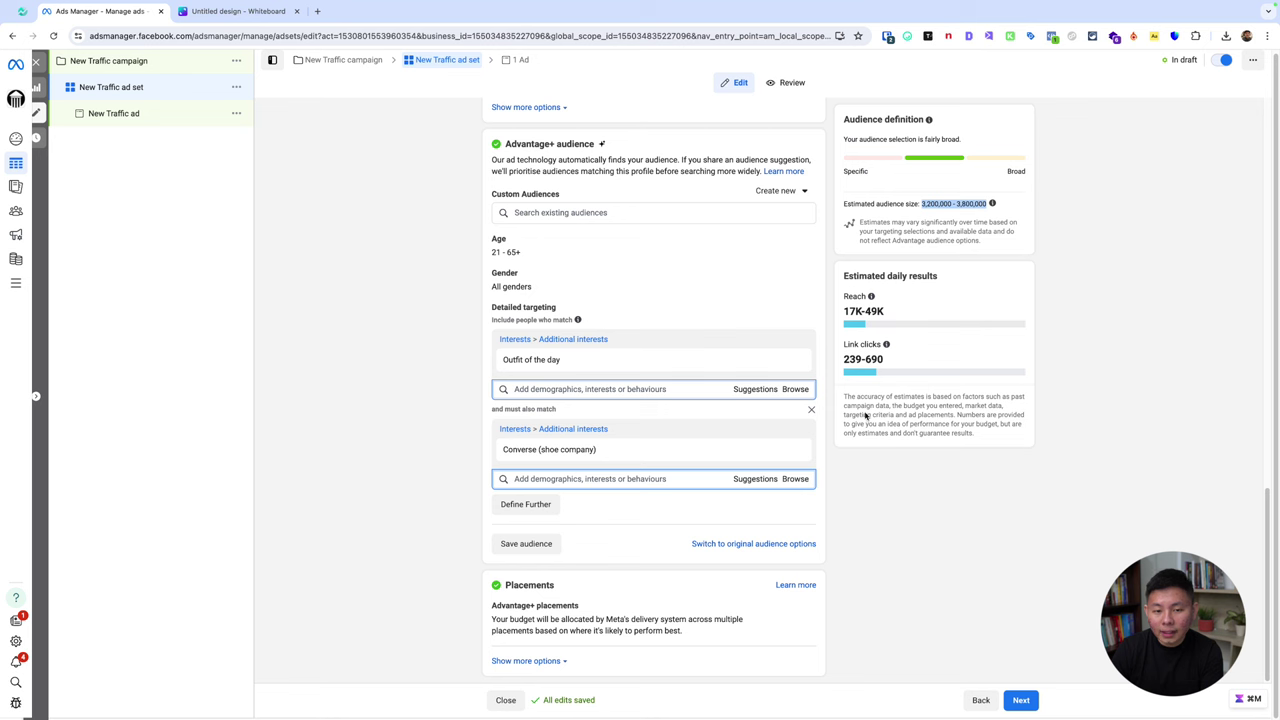
- Clear the detailed targeting by removing the must-also-match condition and the Outfit of the day interest
mouse_move(777, 449)
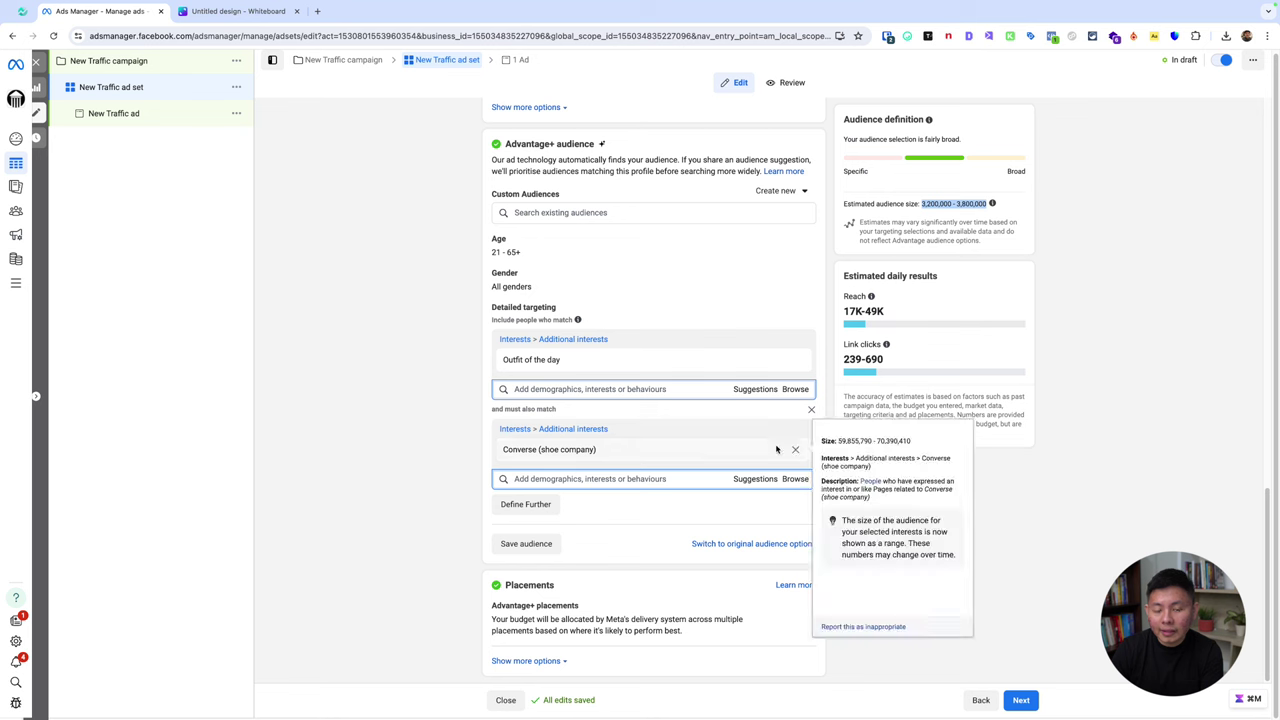
left_click(813, 409)
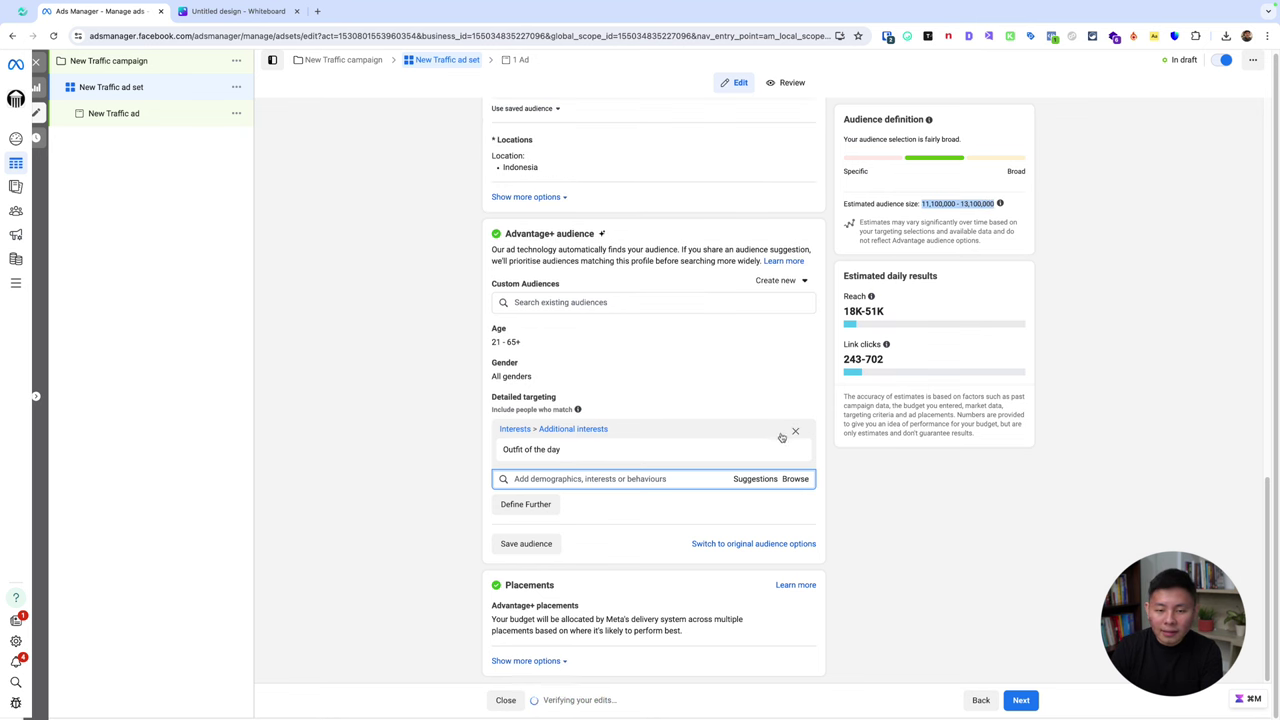
left_click(797, 450)
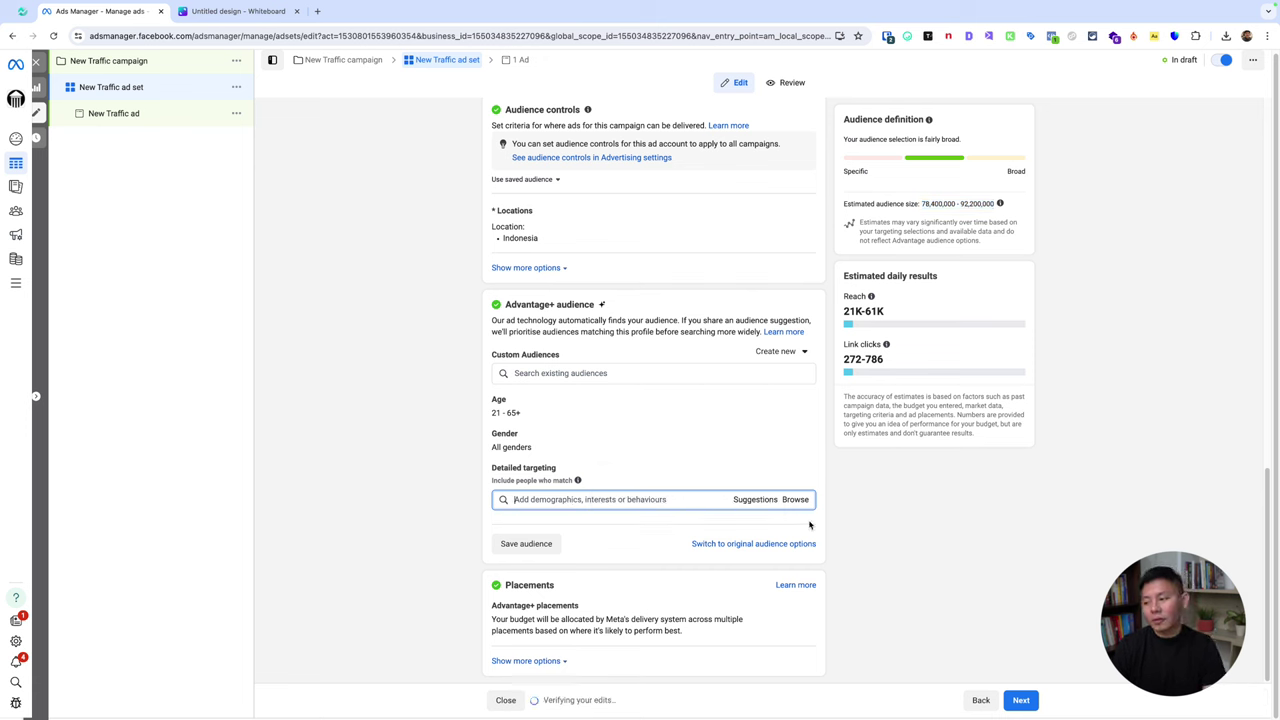
- Search the detailed targeting for "influencer fashion", and try the Merry Riana interest before removing it
type("influencer fashion")
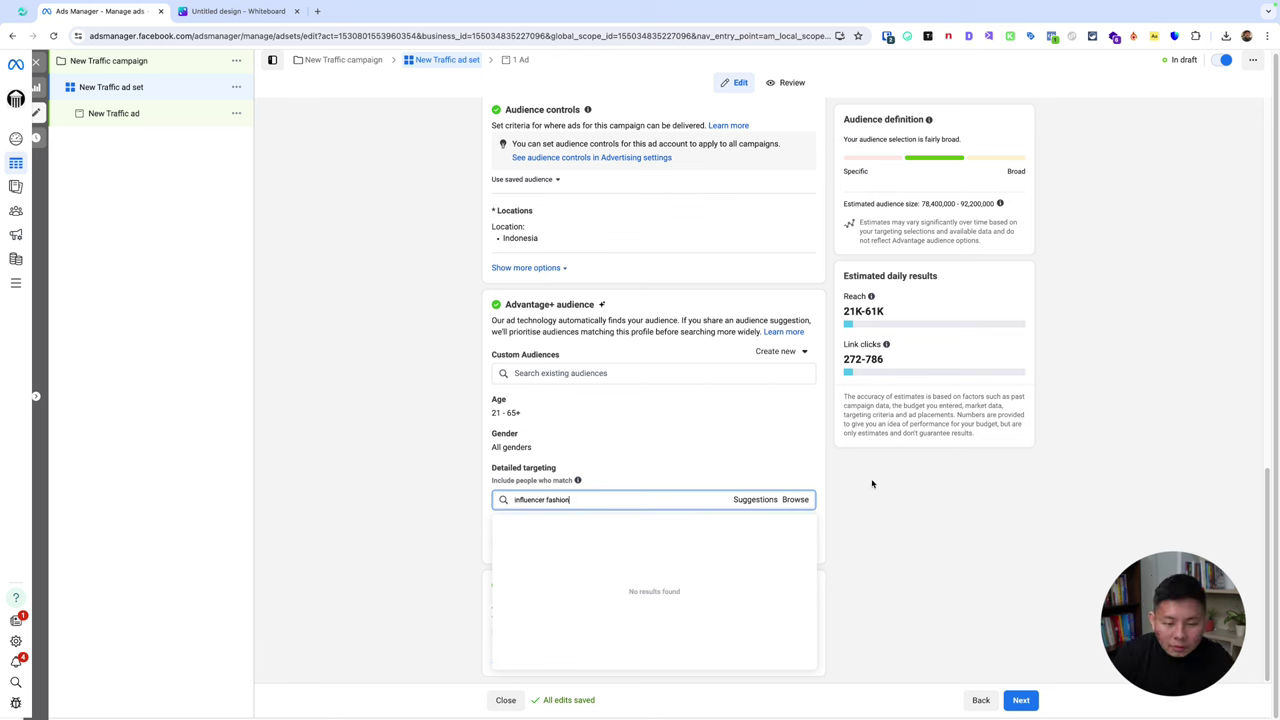
key("super+a")
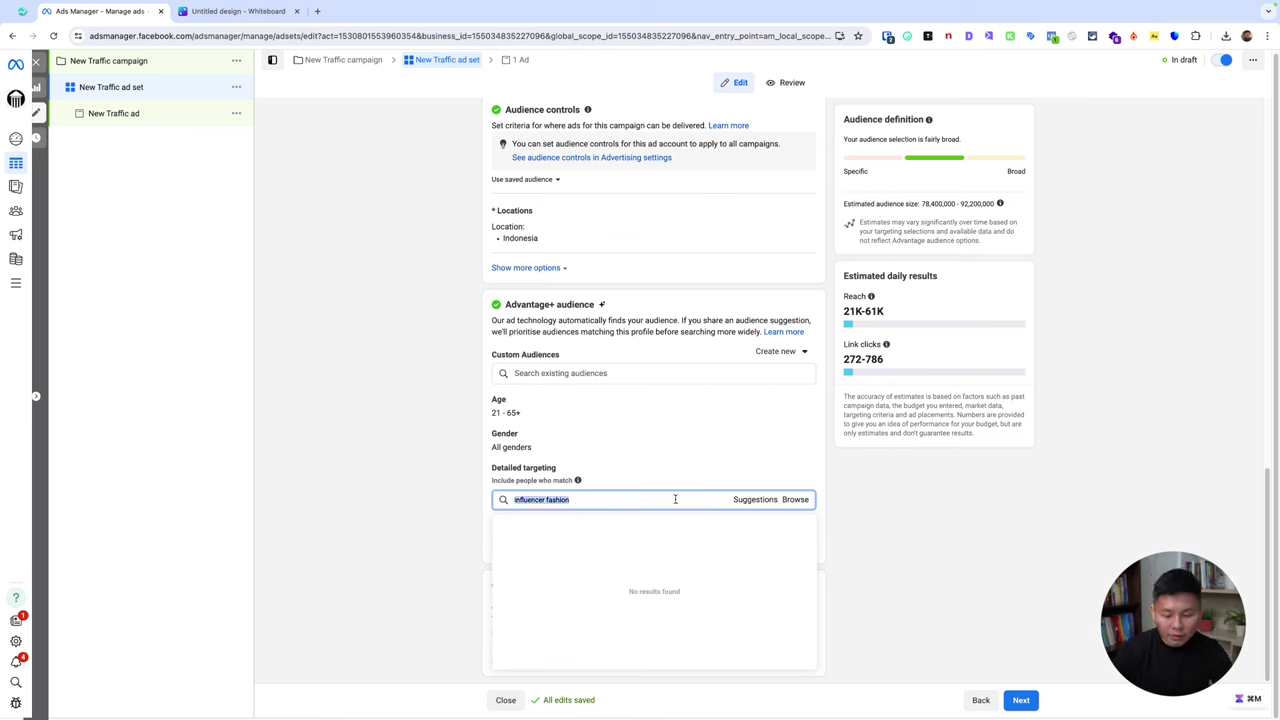
type("me")
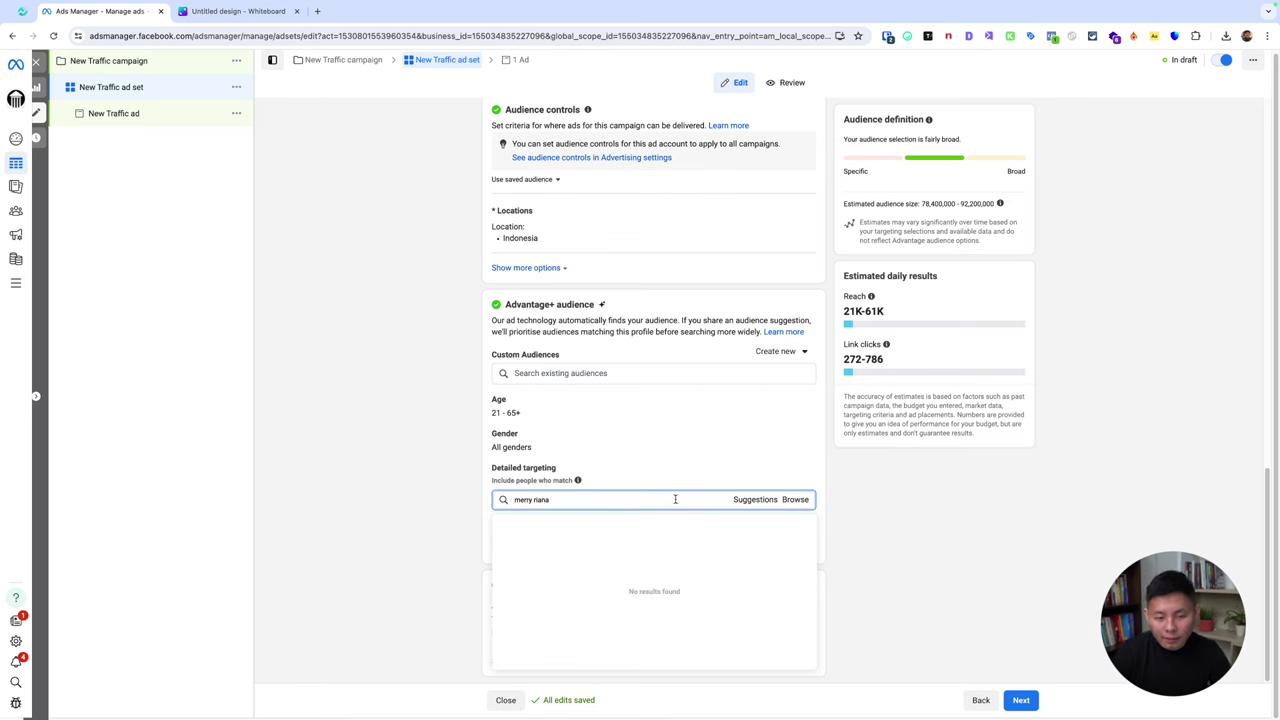
type("rry riana")
left_click(589, 525)
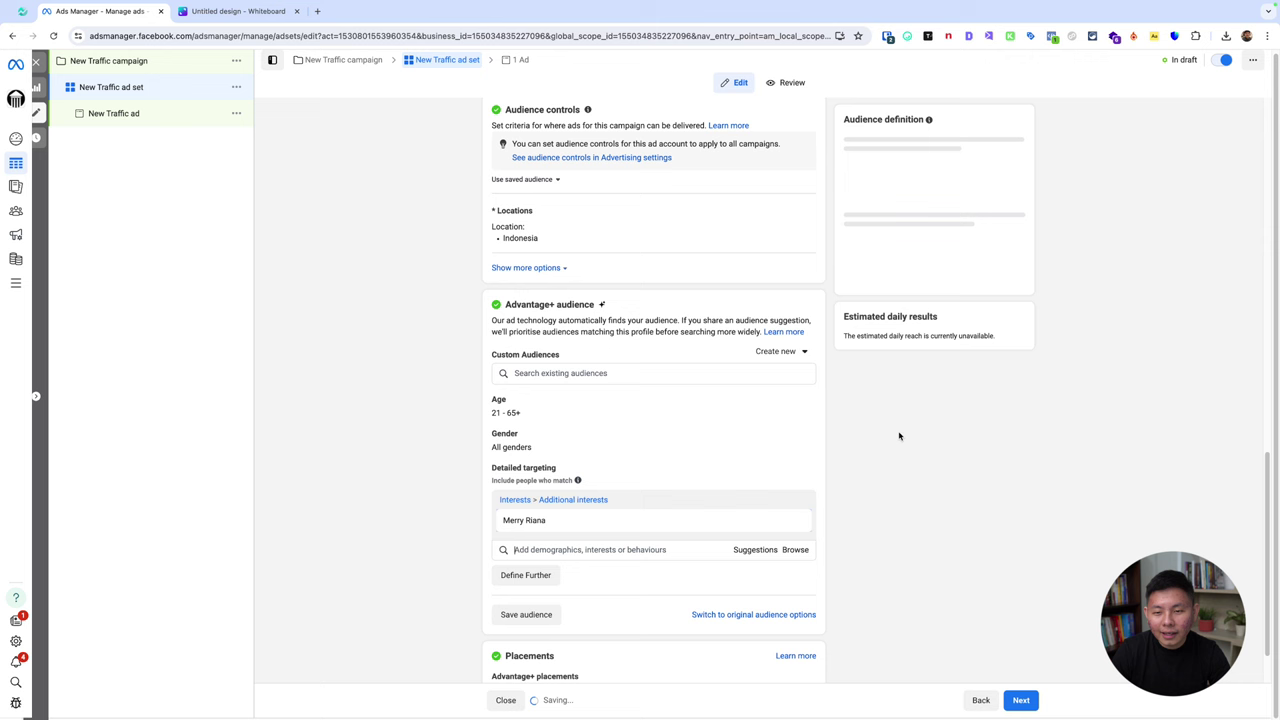
left_click(797, 522)
- Find and add the H&M (clothing) interest to the ad set's detailed targeting
left_click(626, 500)
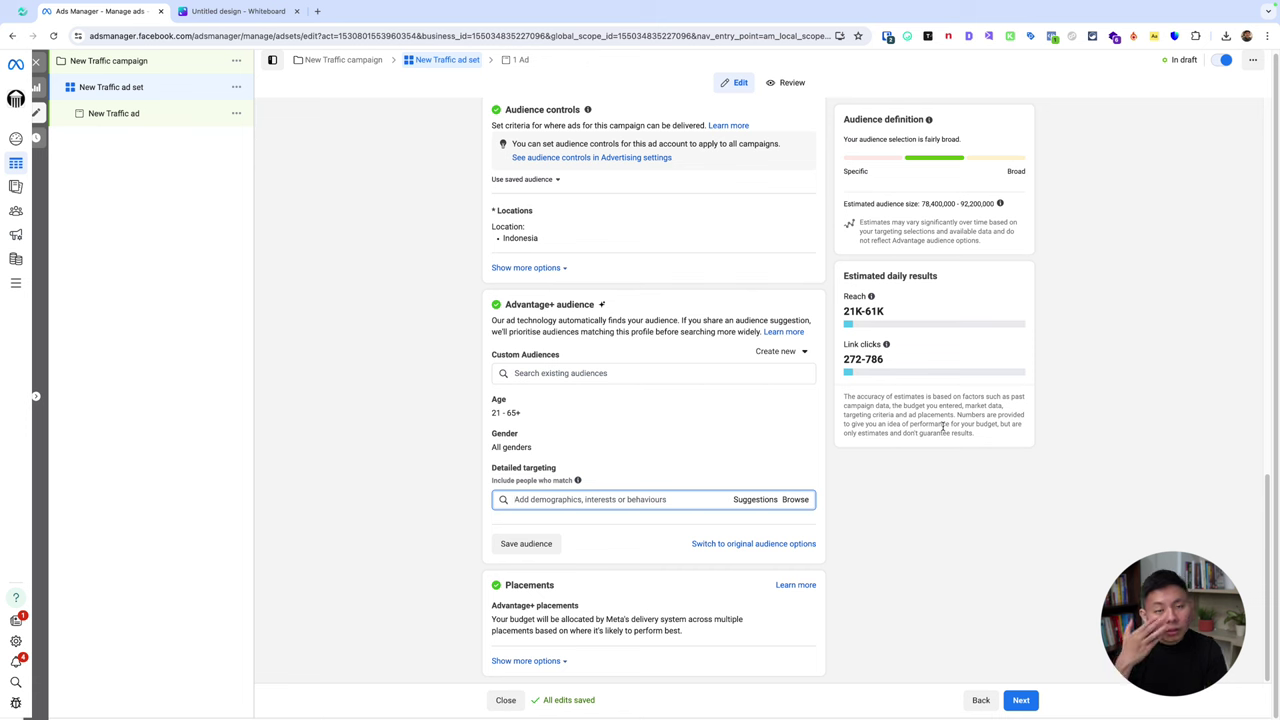
type("N")
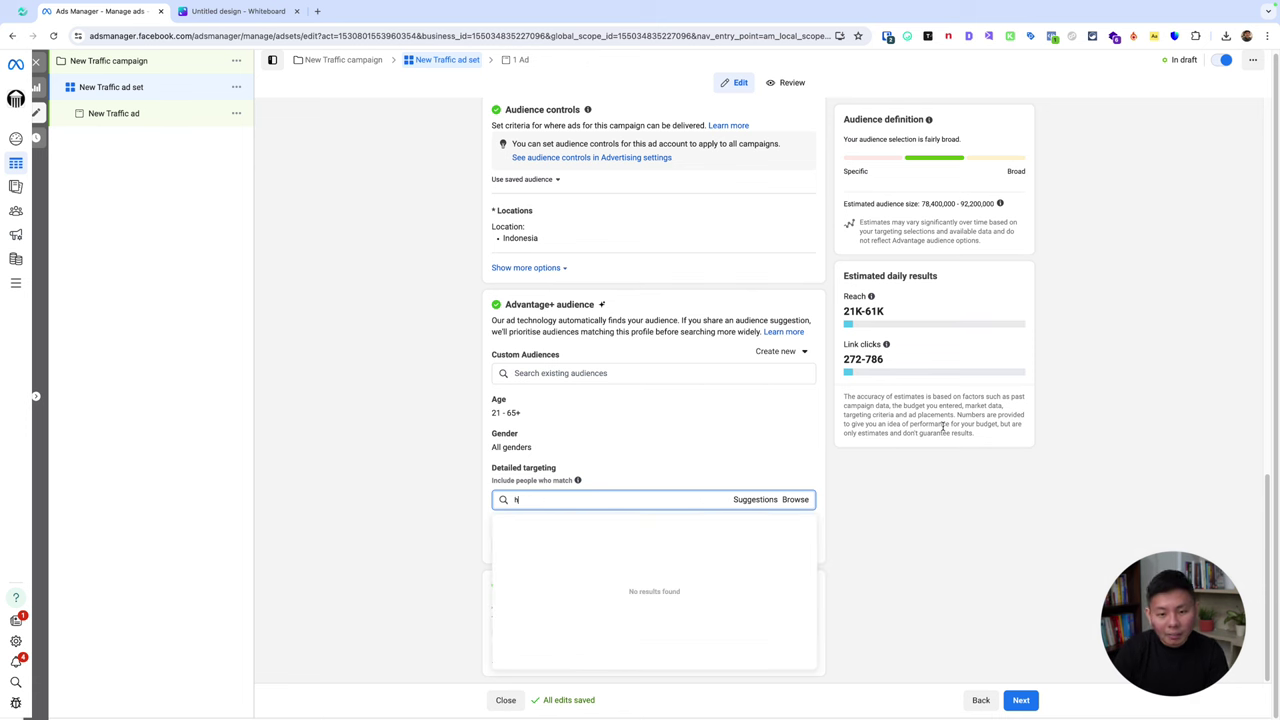
key("BackSpace")
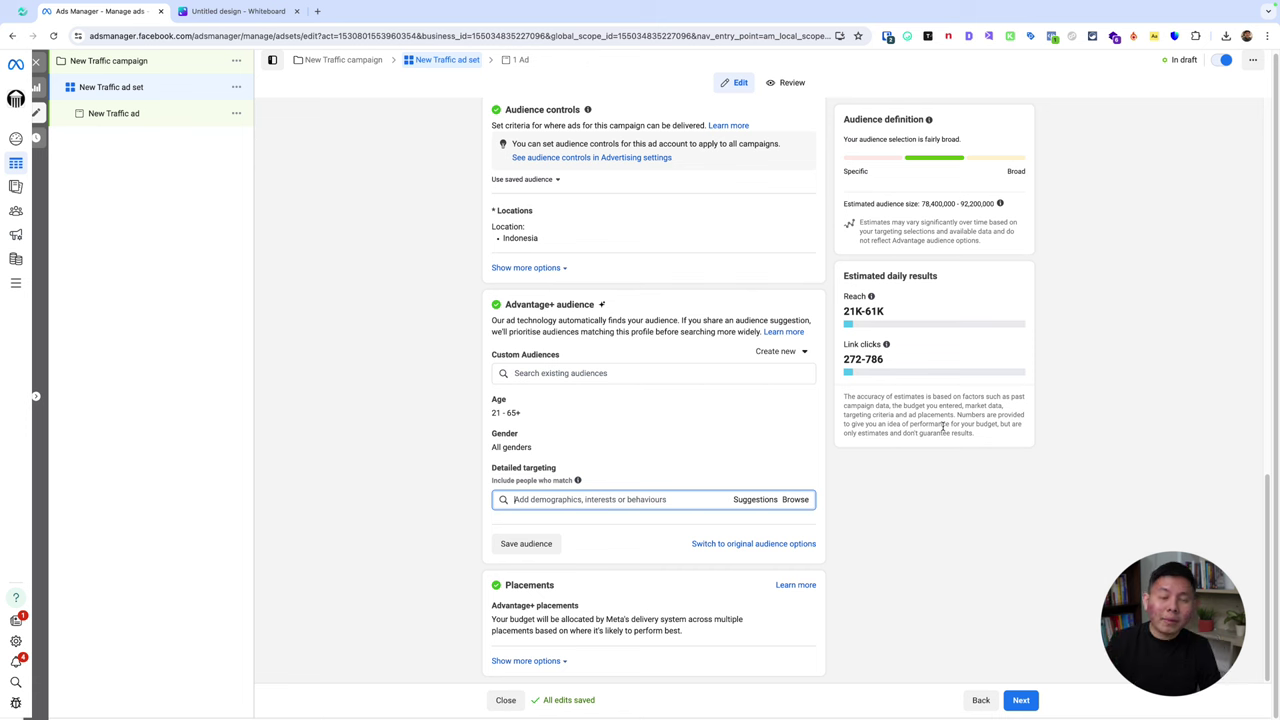
type("hi")
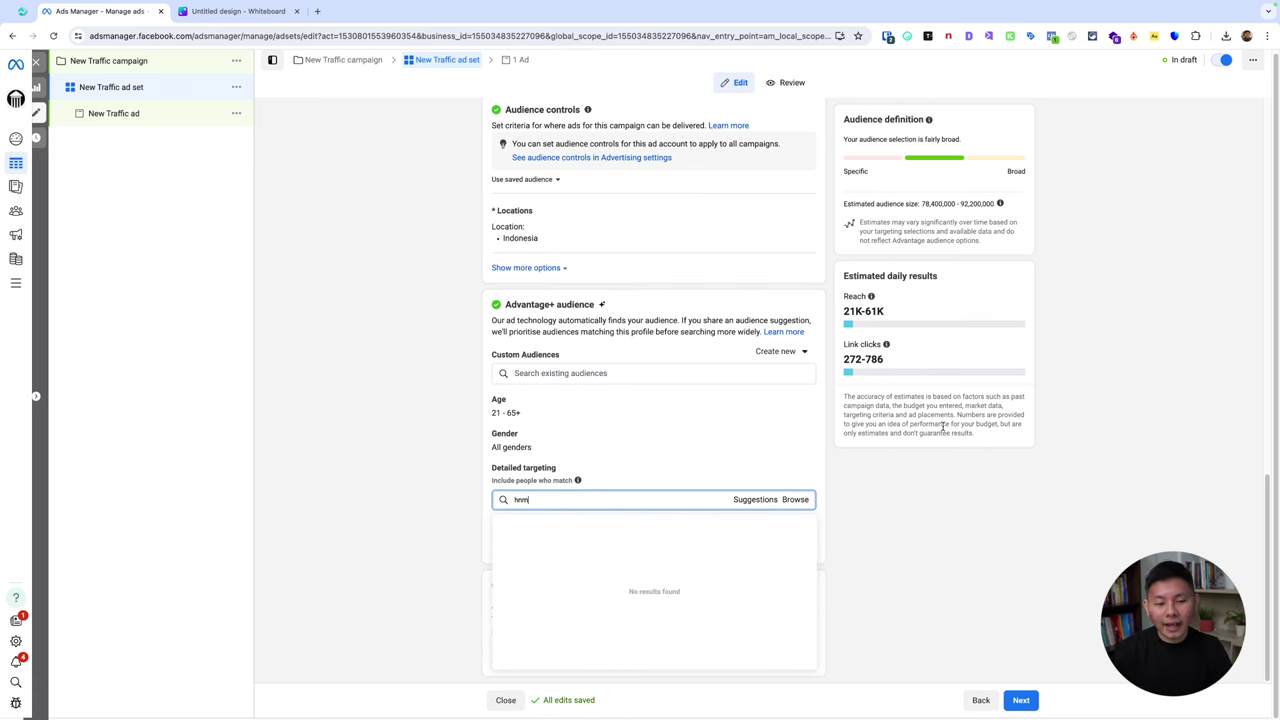
mouse_move(626, 530)
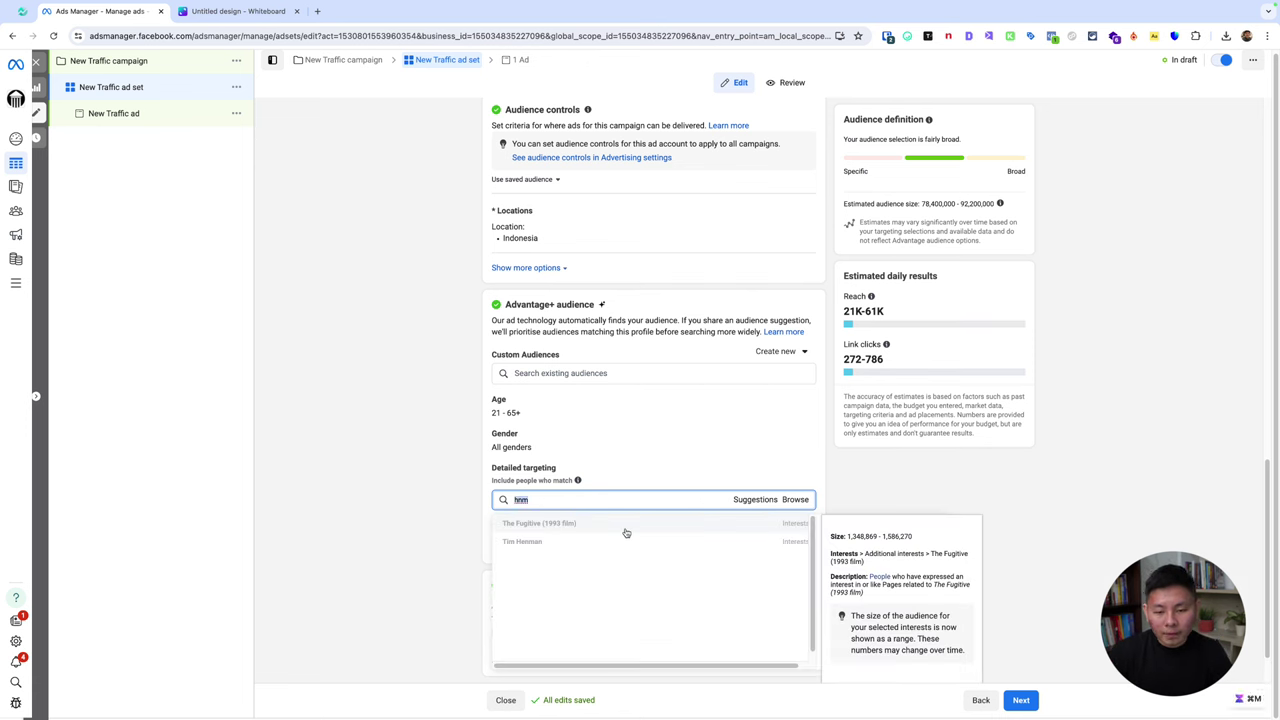
type("N")
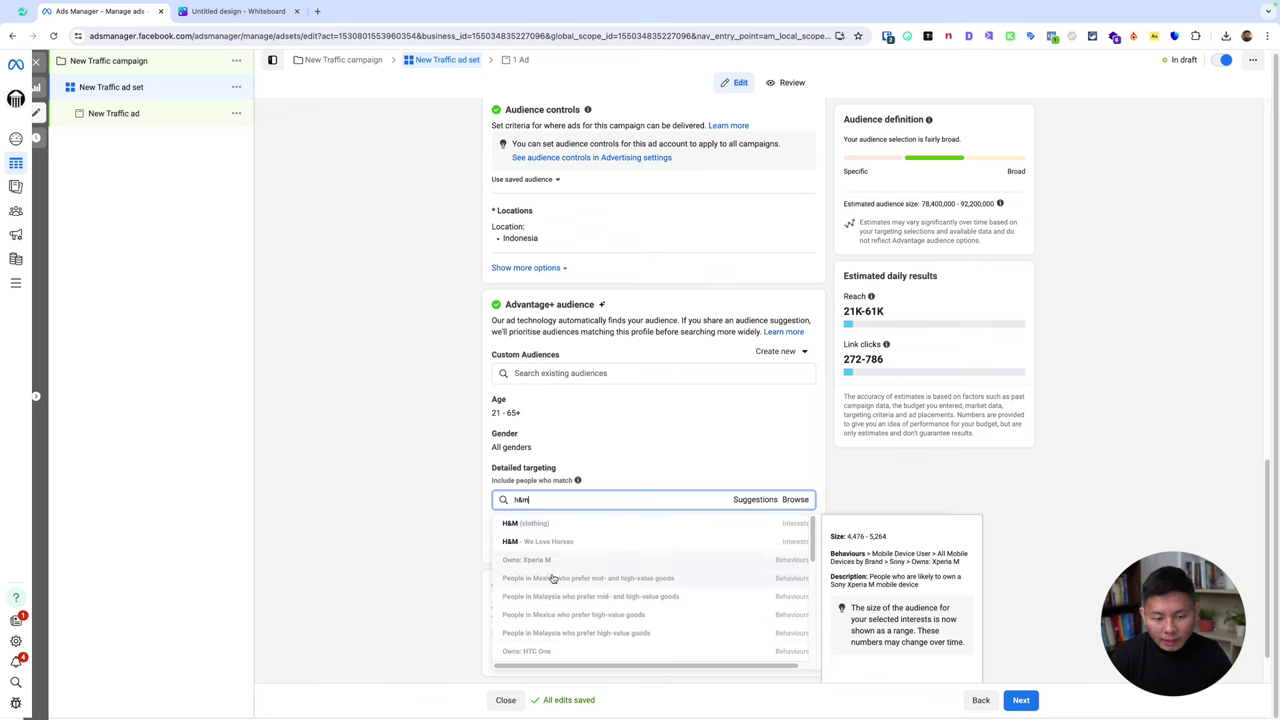
left_click(607, 524)
scroll(600, 485, "down", 2)
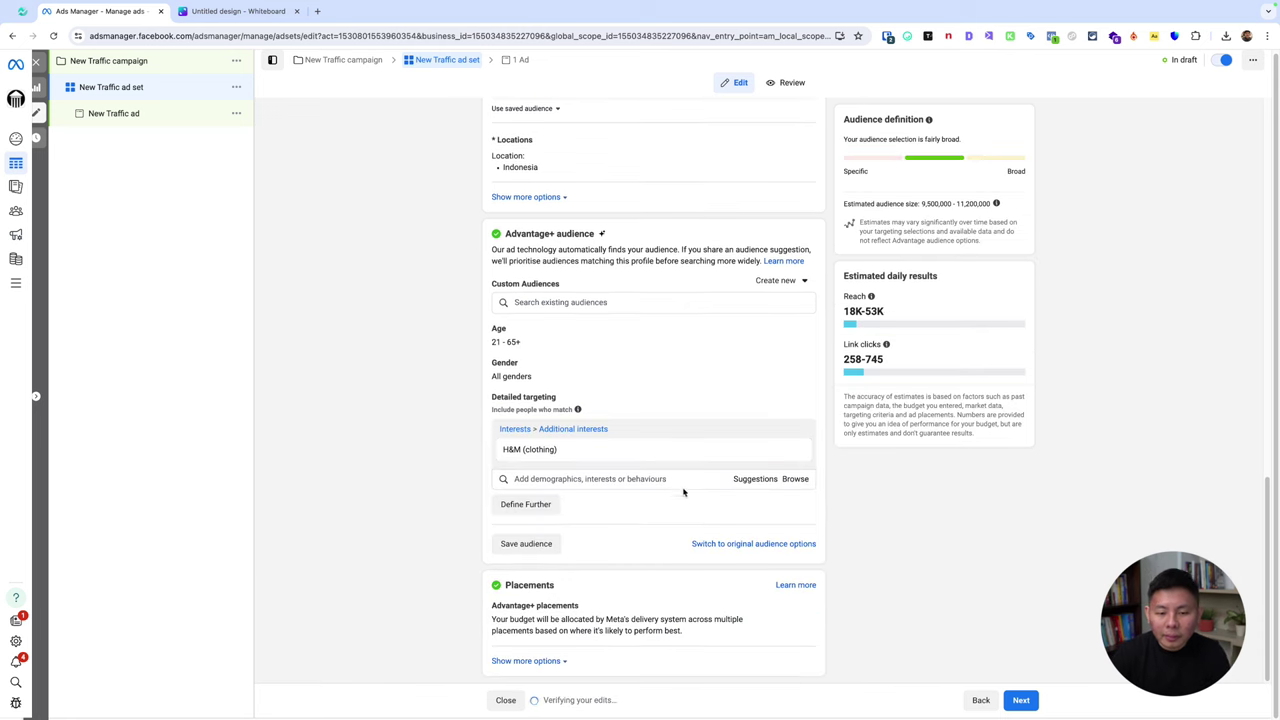
- Review the suggested interests related to H&M (clothing) in the detailed targeting, checking audience sizes for brands such as Prada, Topshop and Urban Outfitters
left_click(745, 479)
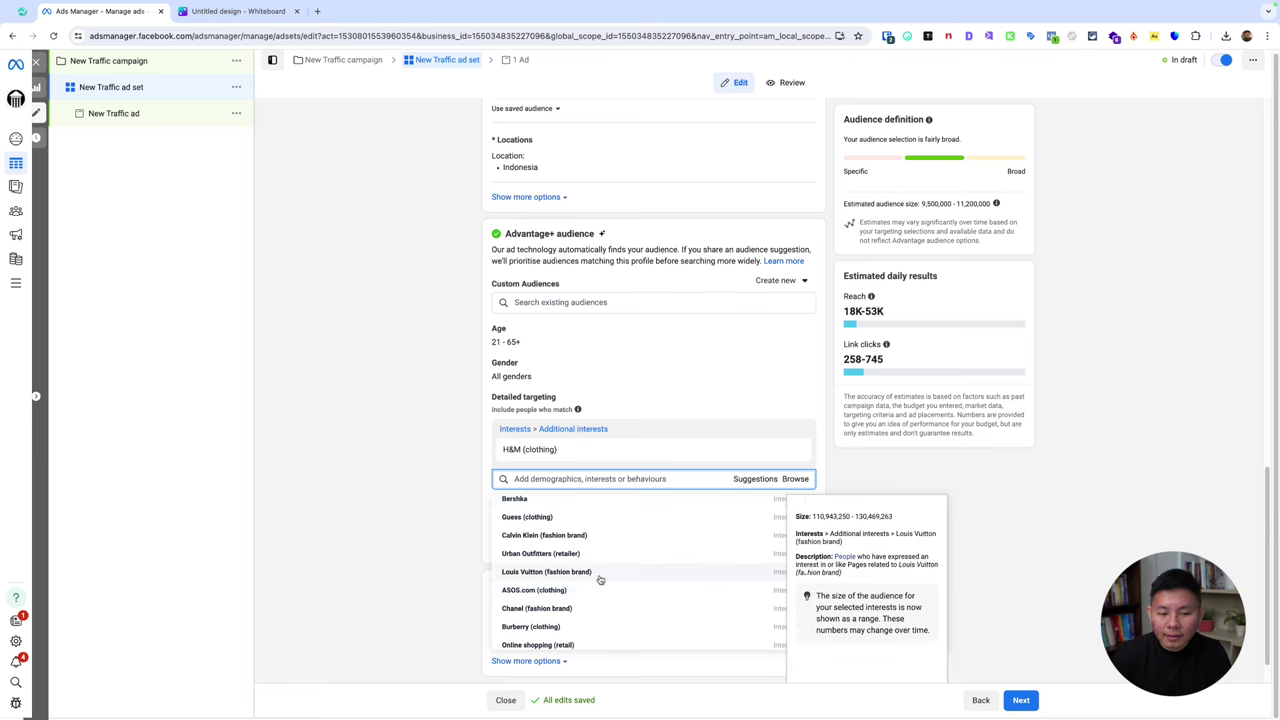
scroll(600, 580, "down", 5)
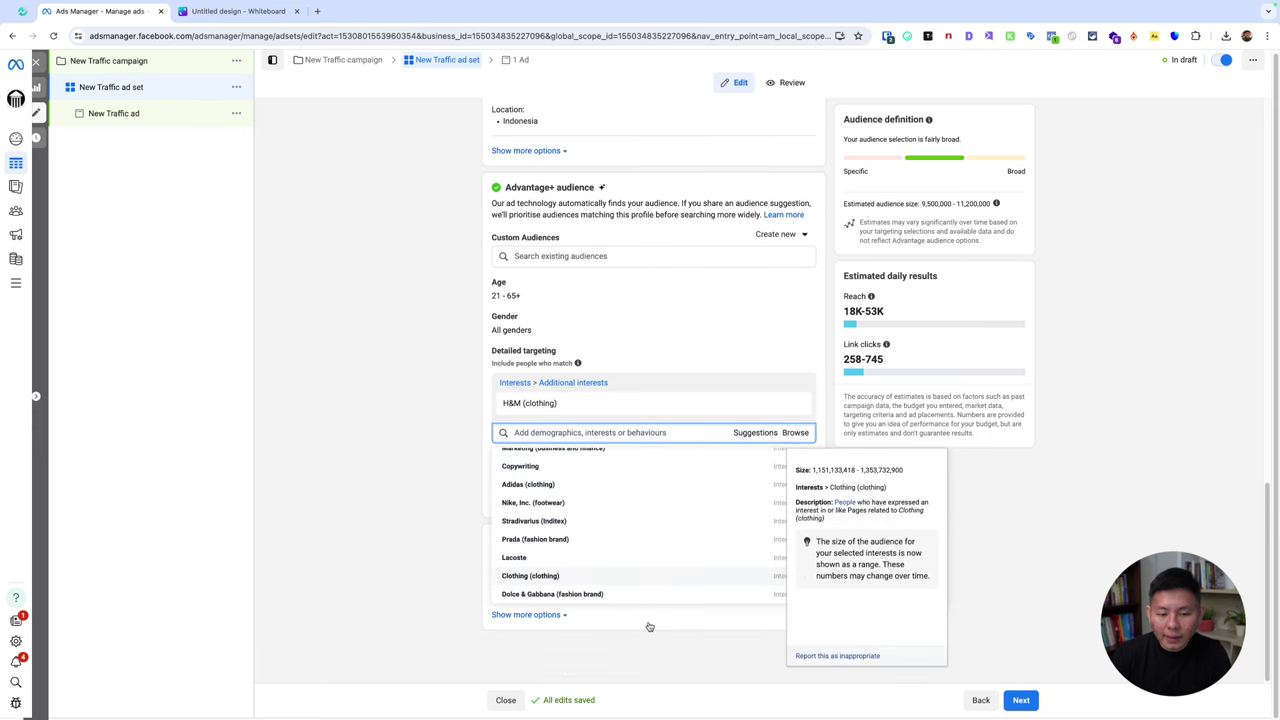
scroll(477, 477, "down", 1)
scroll(557, 574, "down", 1)
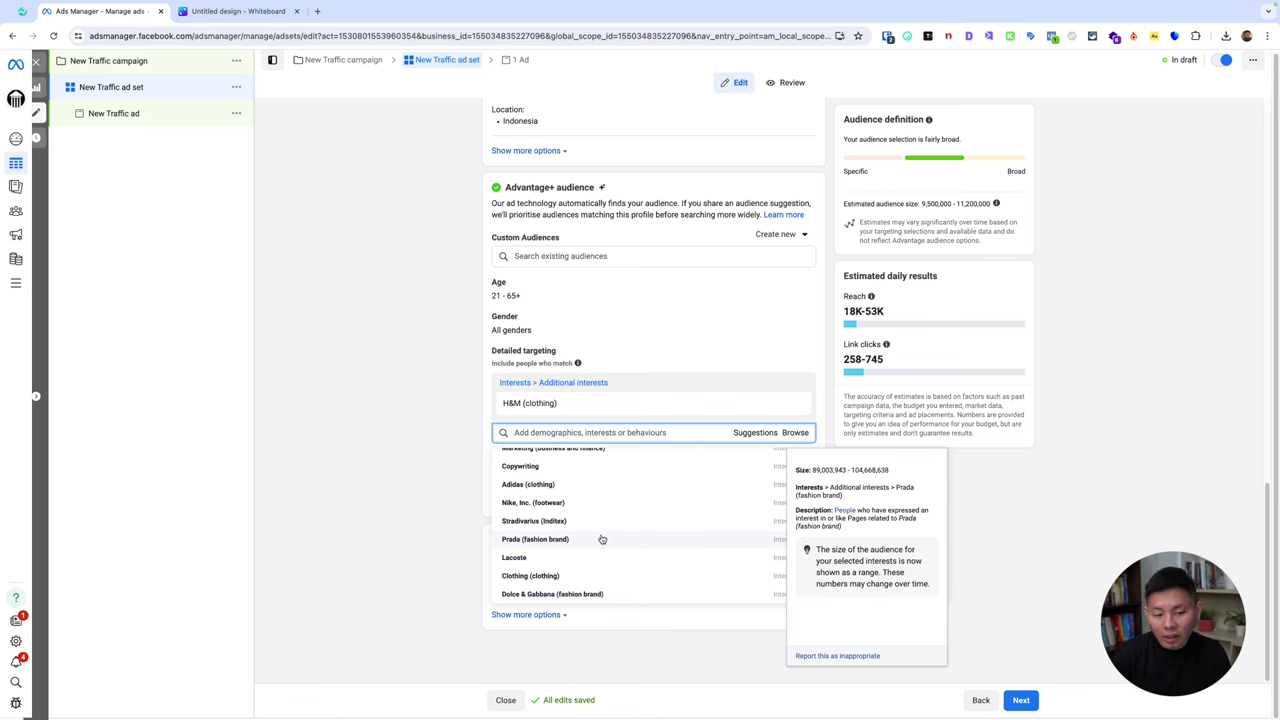
scroll(602, 539, "up", 5)
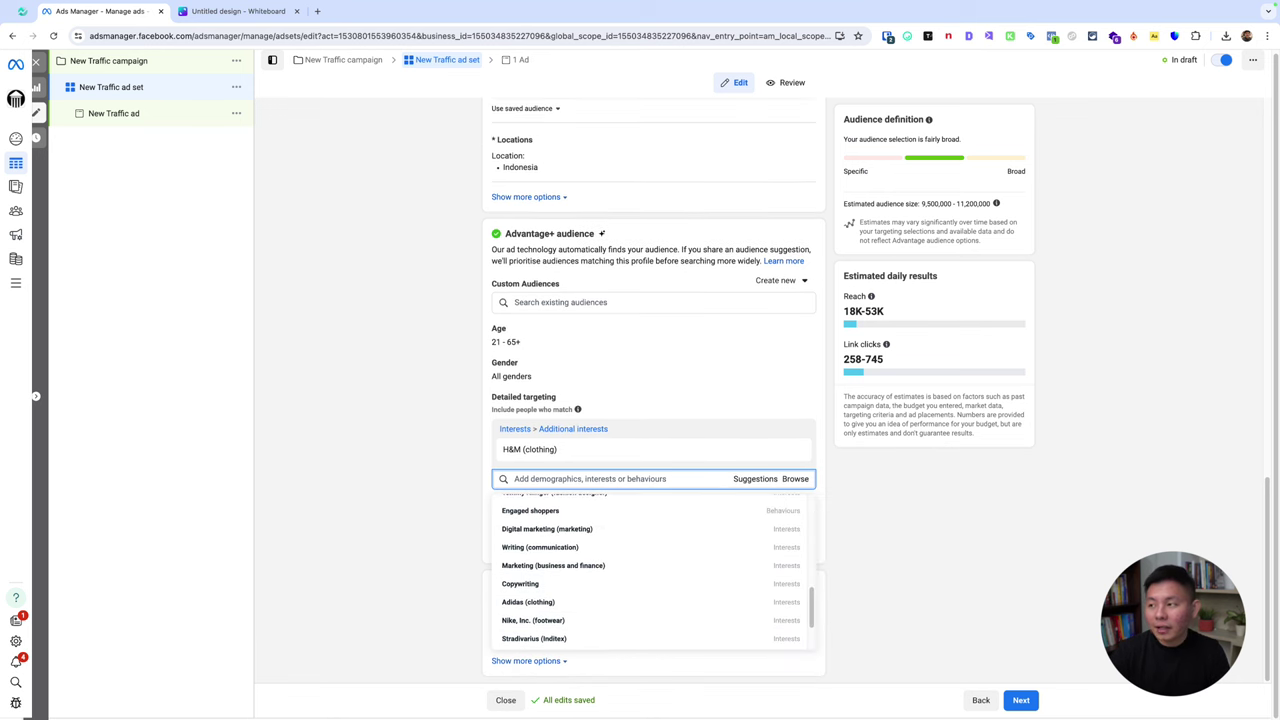
scroll(640, 533, "down", 2)
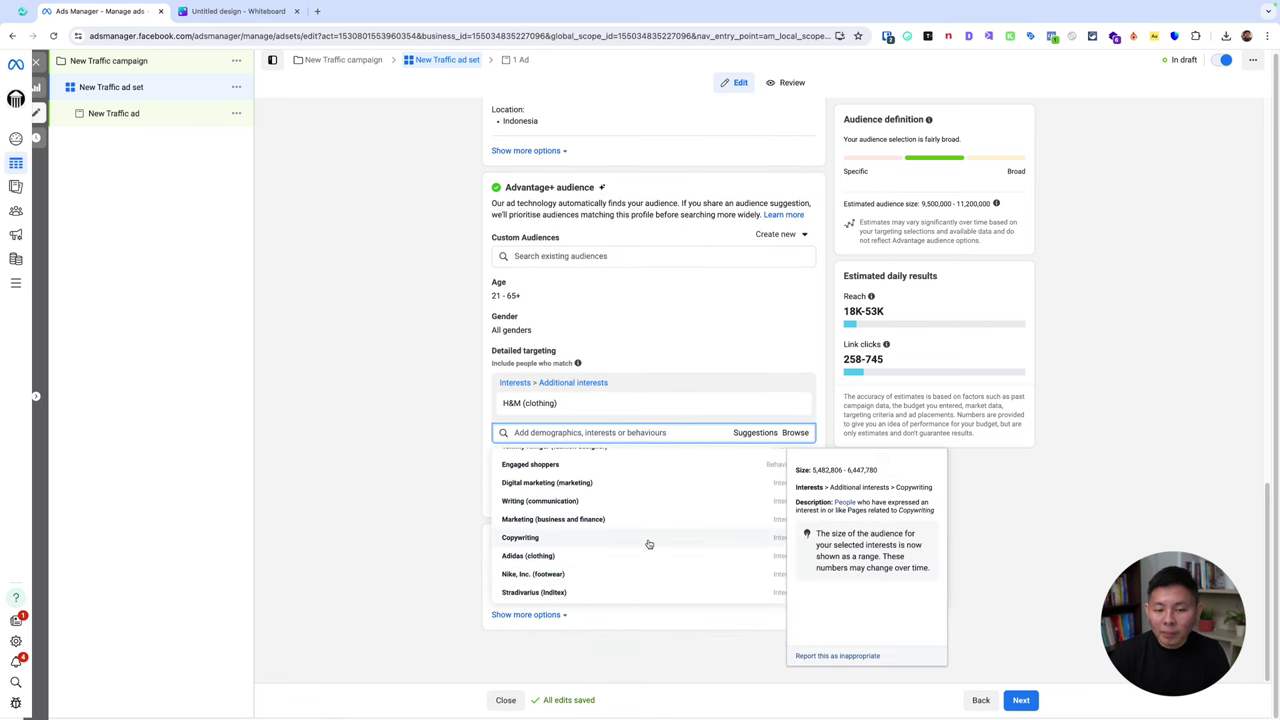
scroll(648, 544, "down", 2)
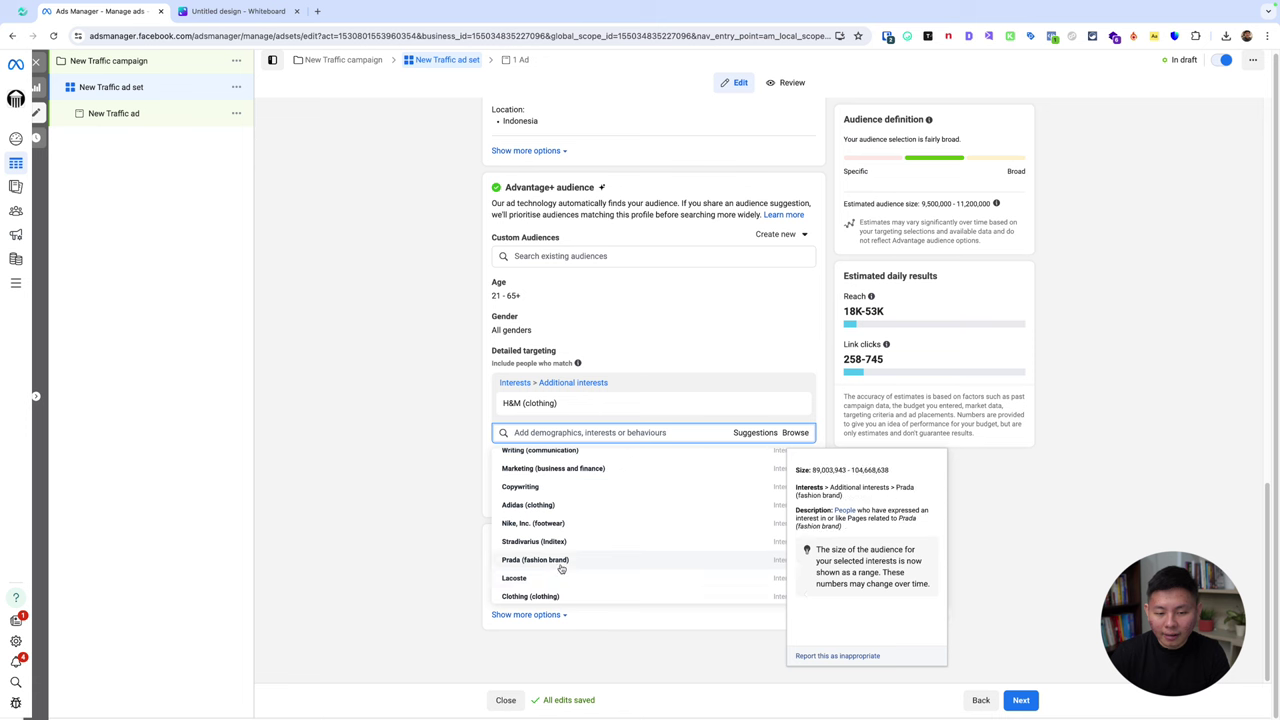
scroll(562, 568, "down", 1)
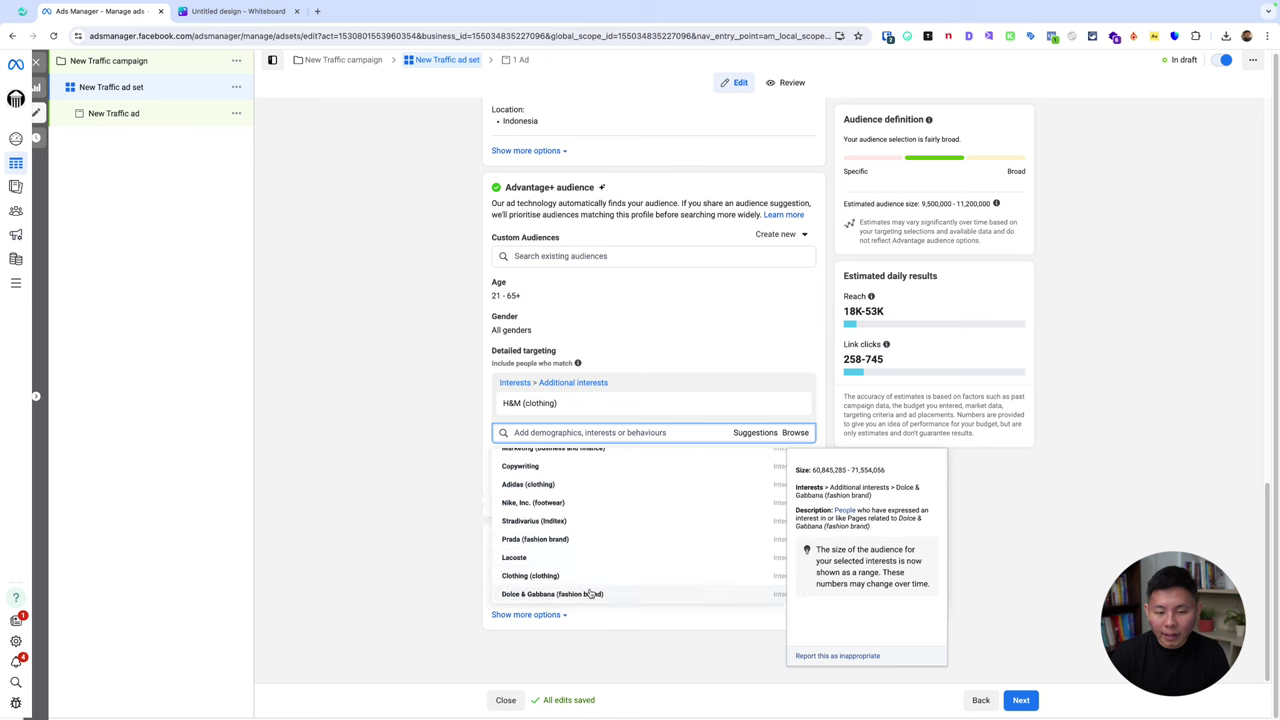
scroll(629, 574, "up", 2)
scroll(603, 535, "down", 2)
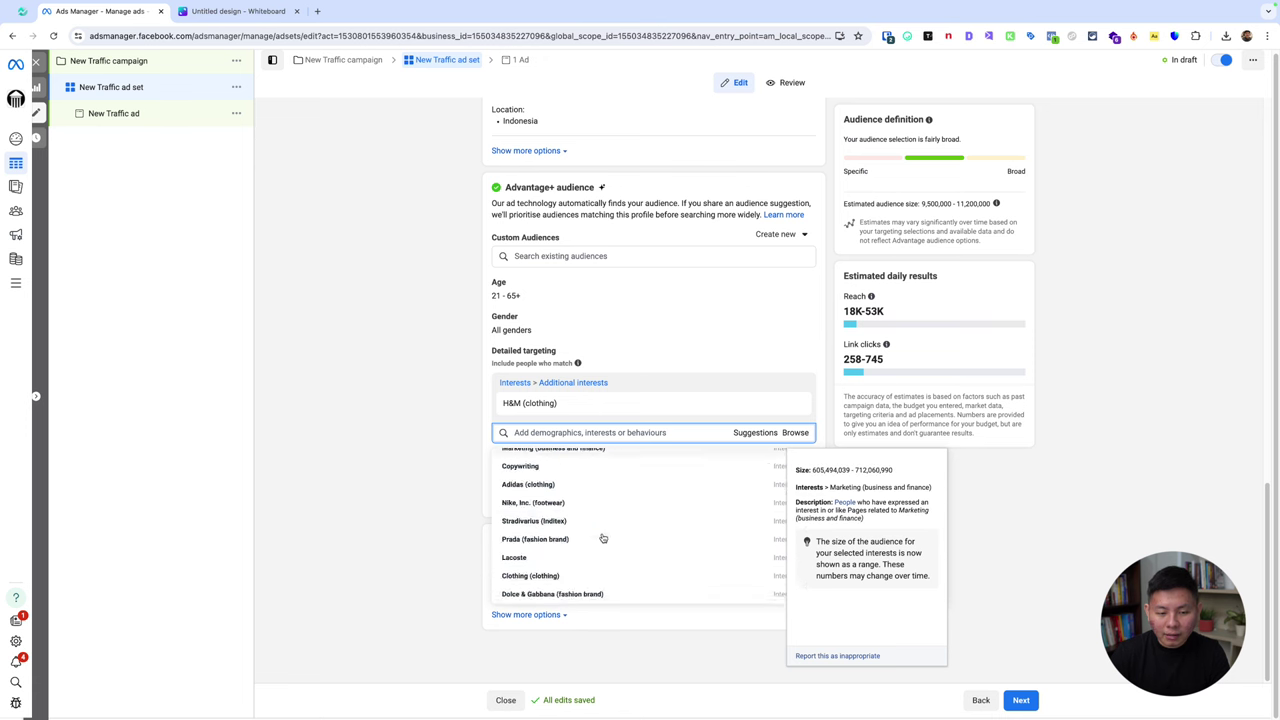
scroll(607, 586, "down", 5)
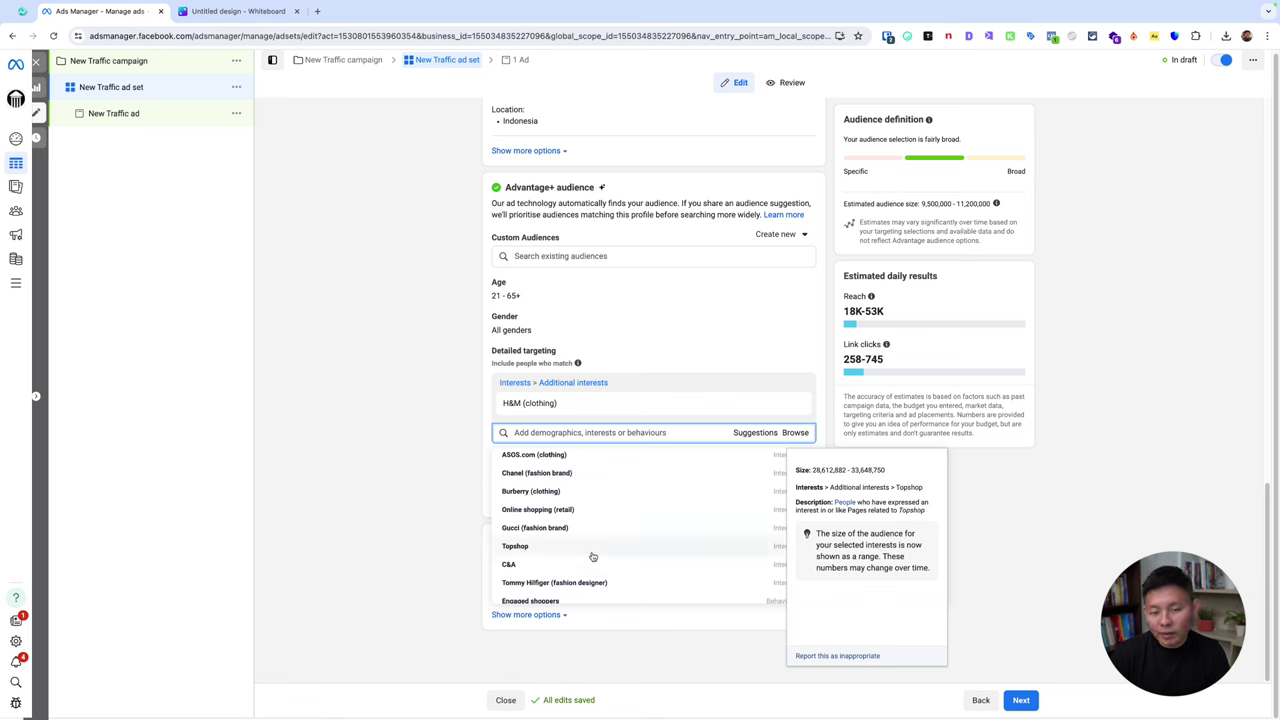
scroll(603, 505, "up", 3)
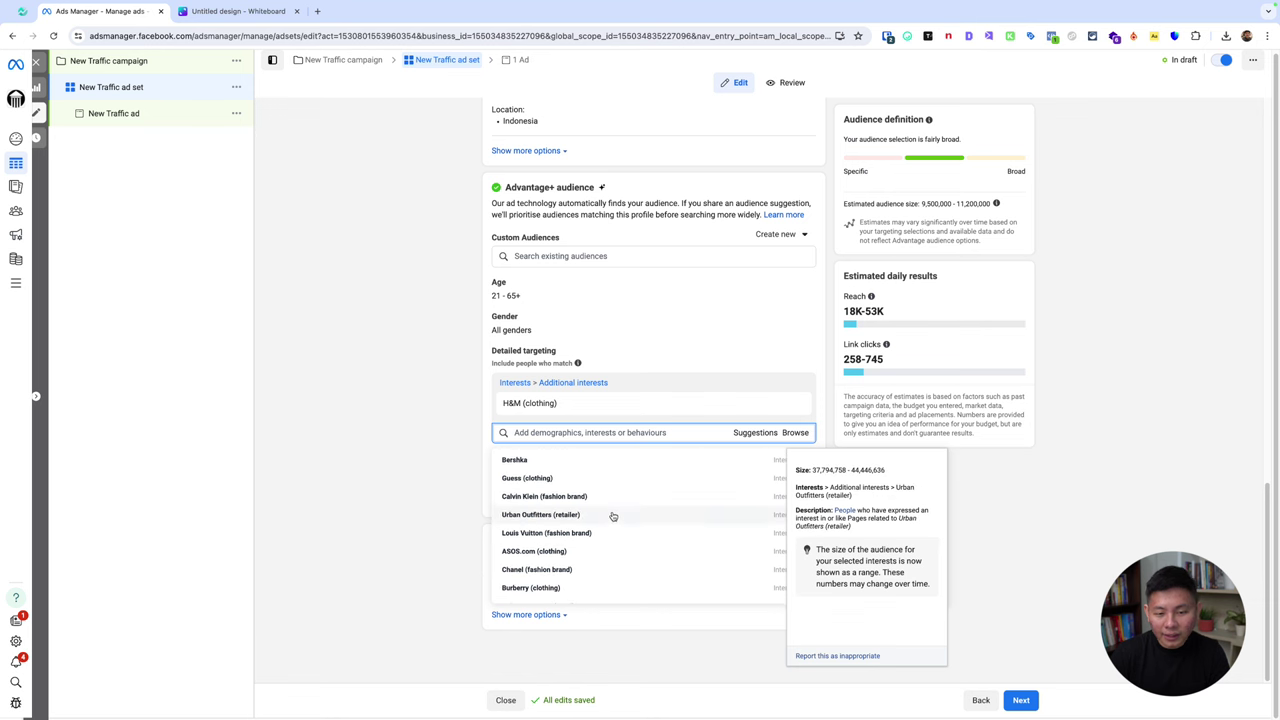
scroll(470, 469, "up", 1)
scroll(474, 461, "down", 1)
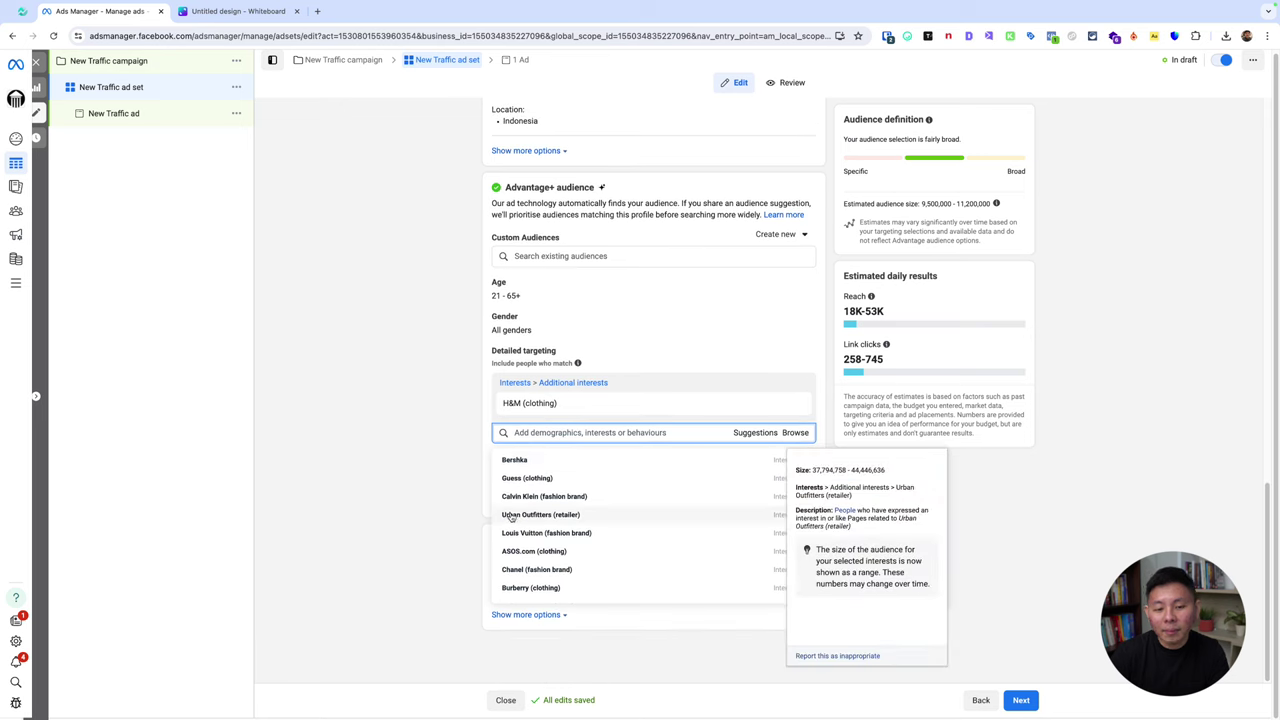
scroll(438, 473, "up", 1)
left_click(416, 504)
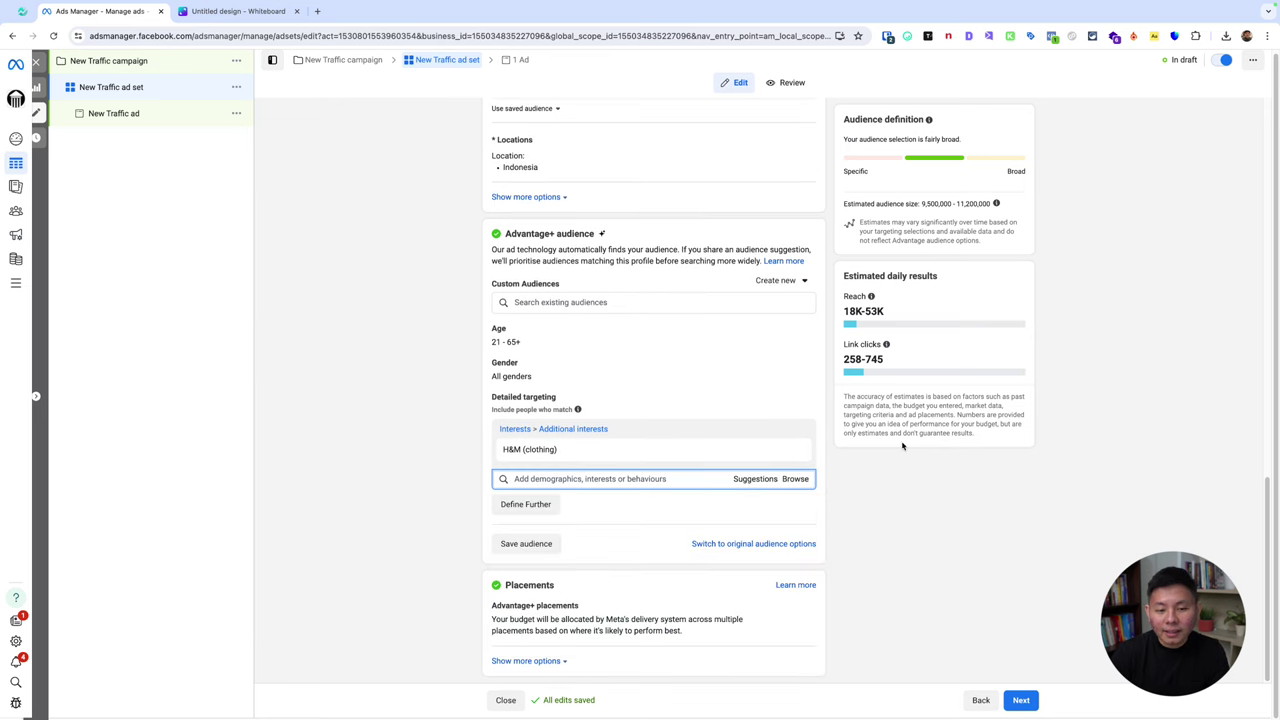
- Switch to the Canva whiteboard and draw a blue line from the right side of the "camp" bubble to a new circled "ad set"
left_click(238, 12)
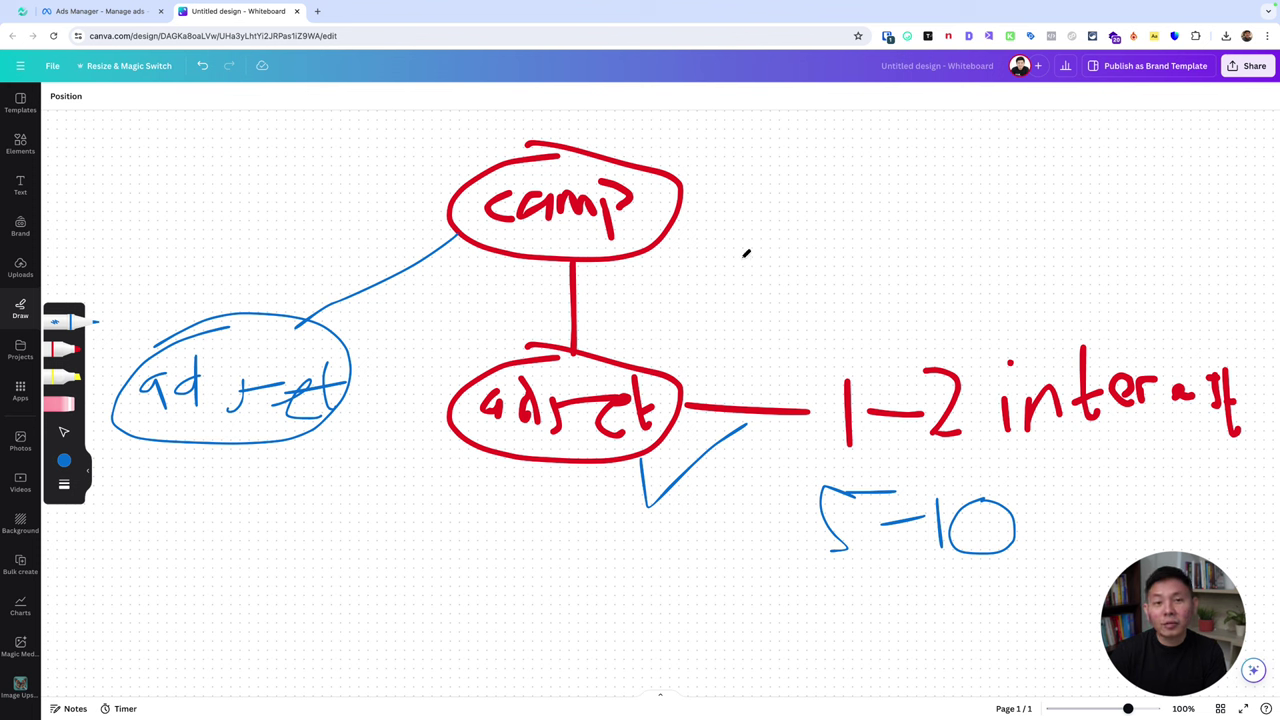
left_click_drag(668, 228, 858, 272)
mouse_move(932, 228)
left_mouse_down()
mouse_move(1057, 277)
mouse_move(896, 228)
left_mouse_up()
mouse_move(862, 283)
left_mouse_down()
mouse_move(934, 266)
mouse_move(978, 286)
mouse_move(968, 298)
mouse_move(1004, 266)
mouse_move(1040, 302)
mouse_move(1090, 274)
left_mouse_up()
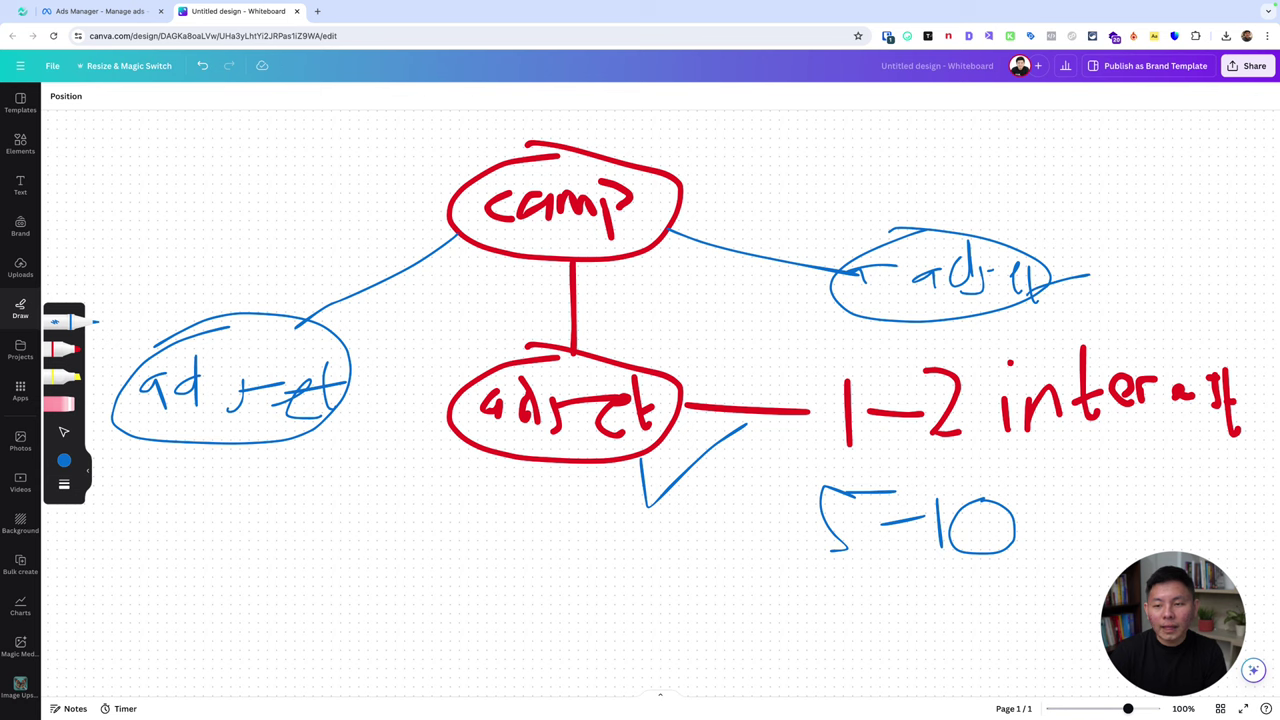